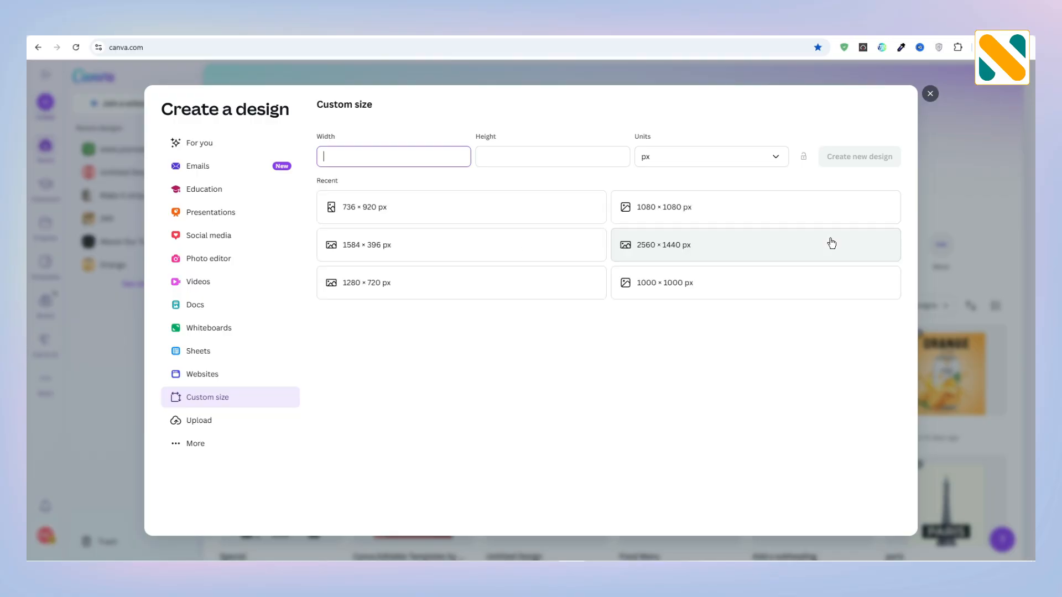
Step: Create a new 1080 × 1080 px design and set its page background to solid black
click(694, 214)
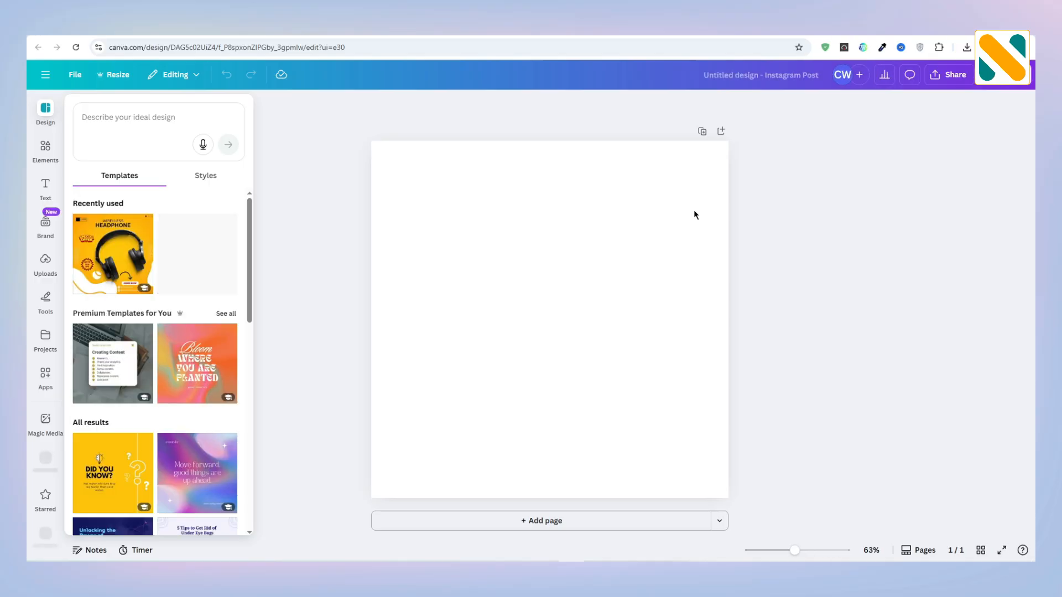
click(694, 213)
click(572, 104)
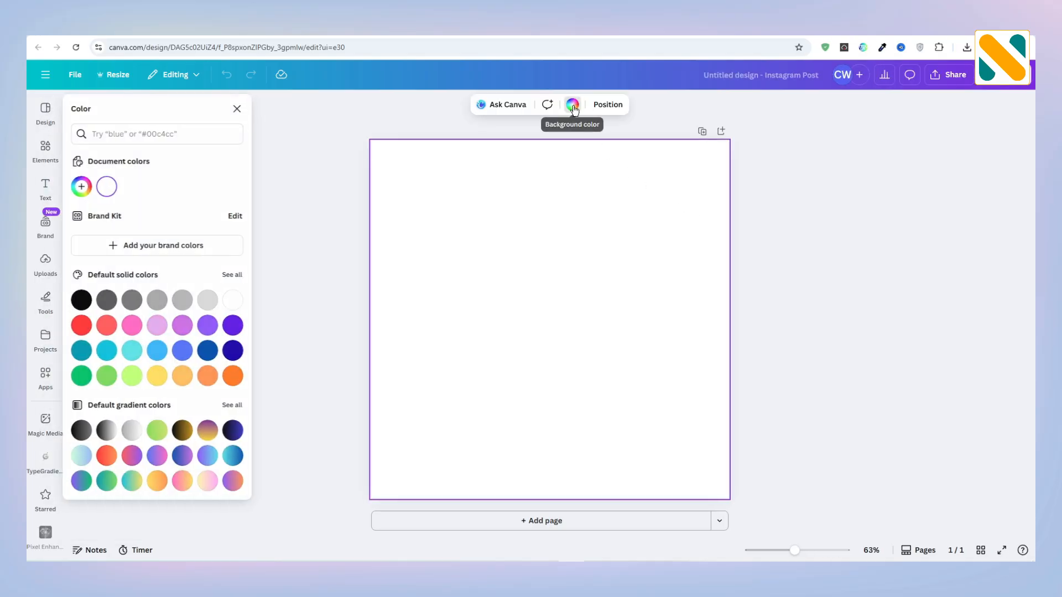
click(83, 300)
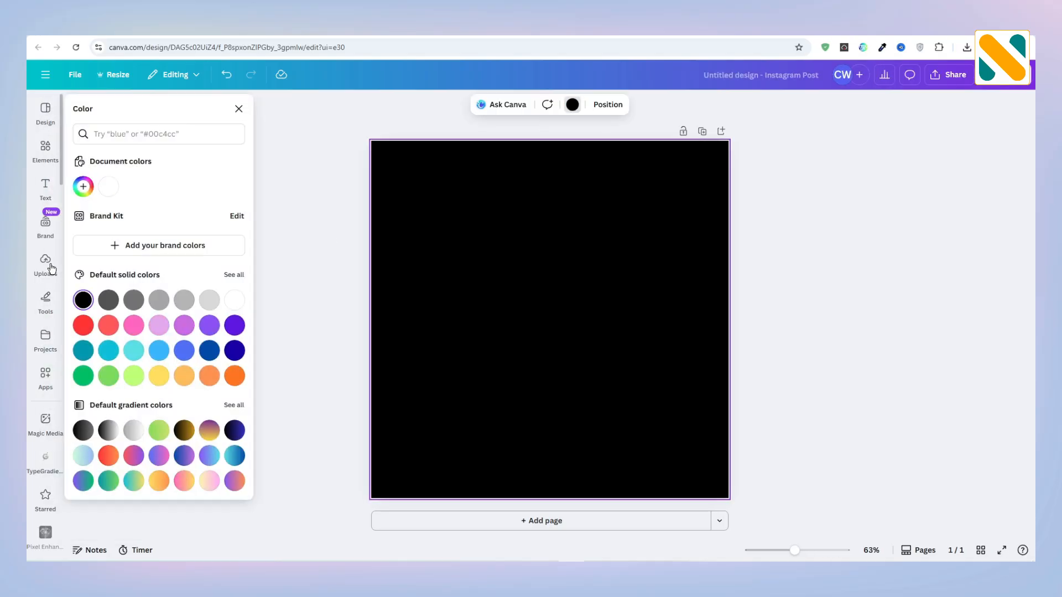
Step: Place the uploaded photo of the chicken plate on the page and remove its background
click(46, 262)
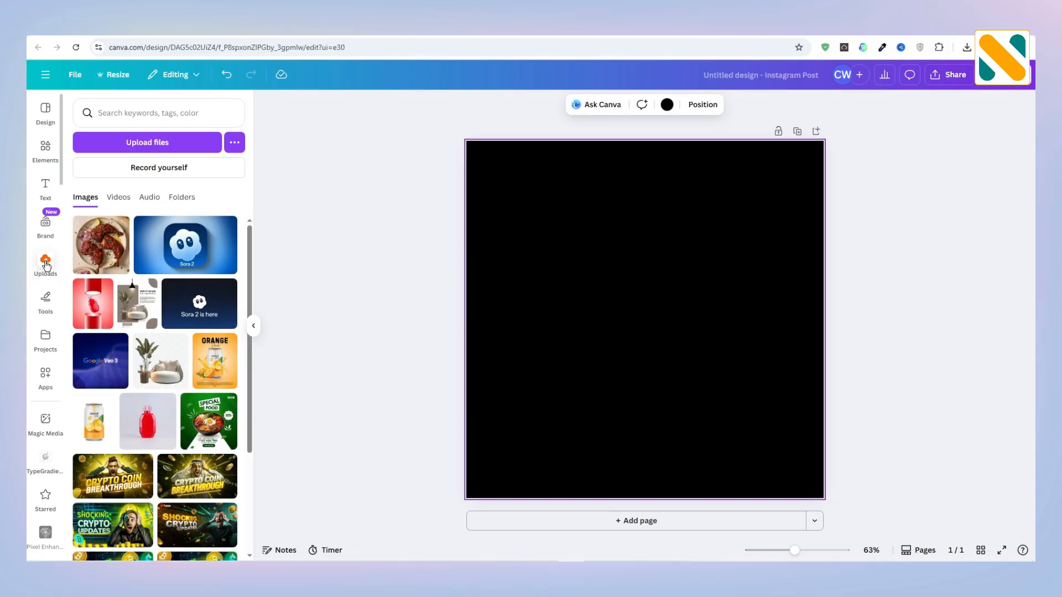
click(101, 245)
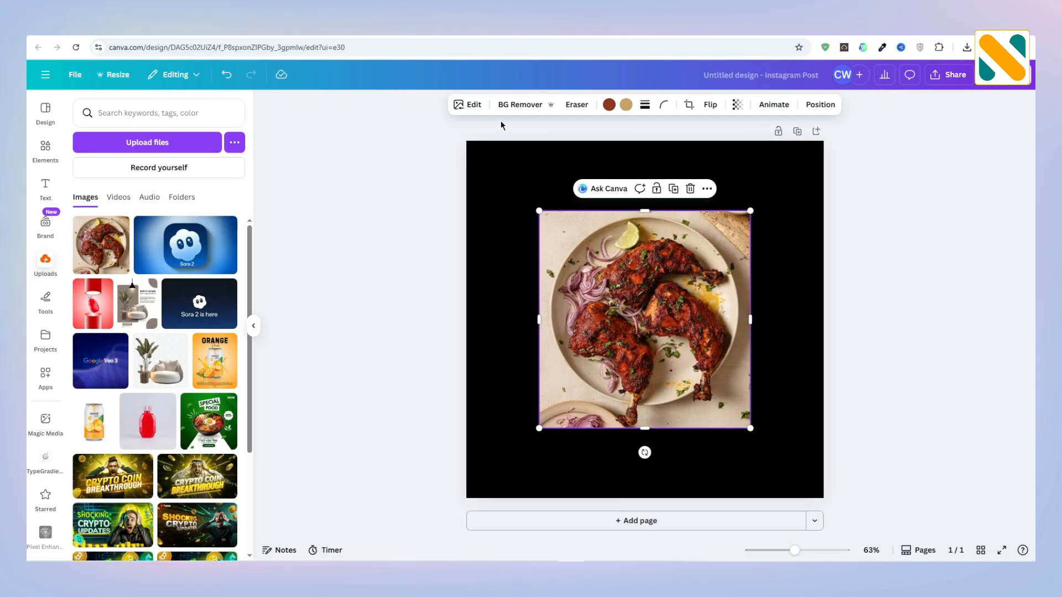
click(512, 105)
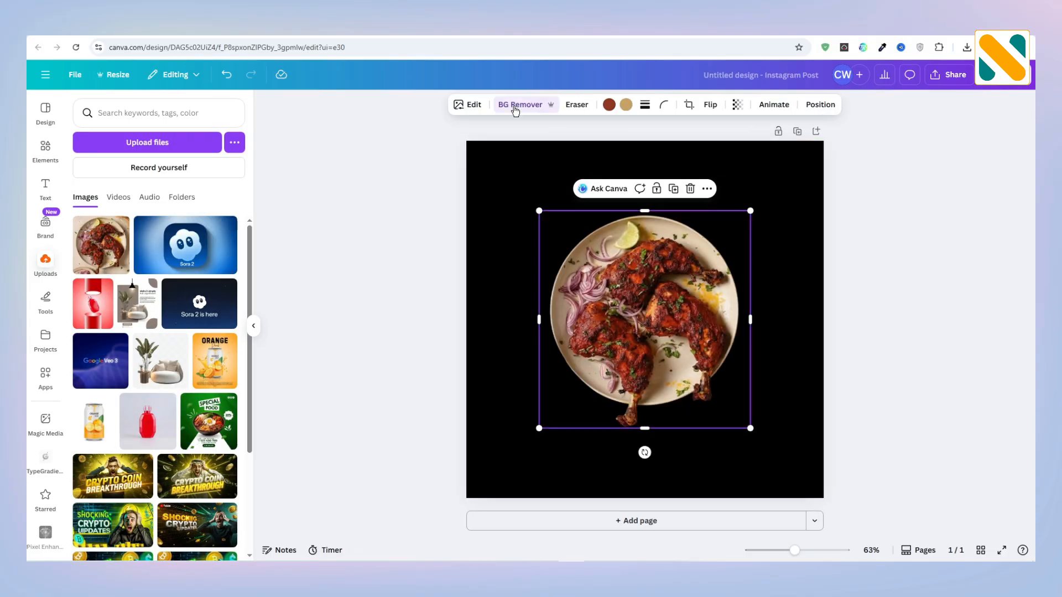
Step: Move the plate image to the lower part of the page, enlarge it slightly and centre it horizontally
drag(678, 343, 677, 404)
drag(751, 273, 771, 253)
drag(676, 360, 666, 364)
Step: Apply the Fresco filter to the plate image and deselect it
click(471, 107)
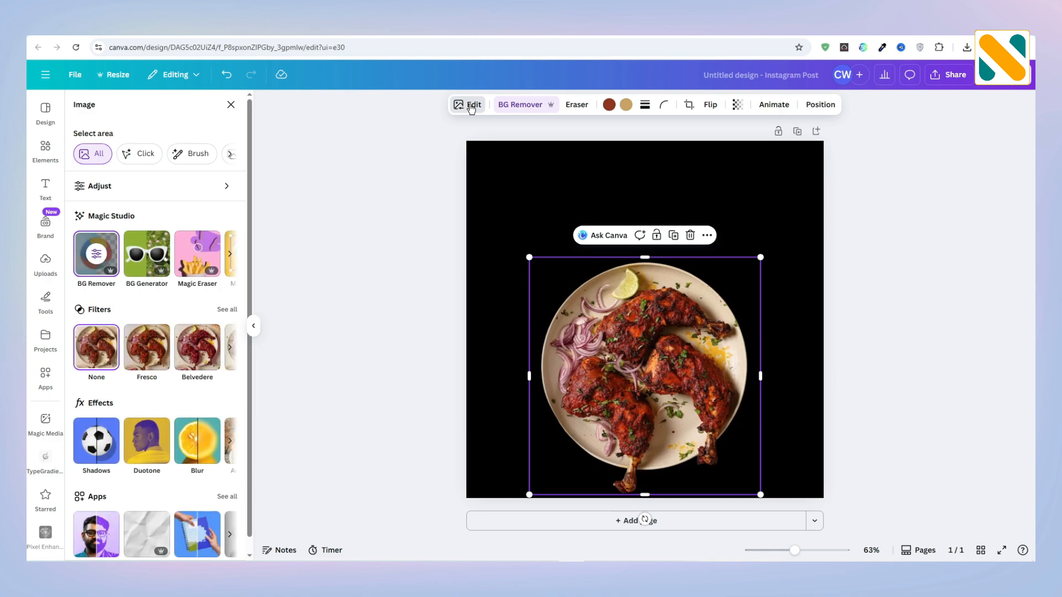
click(156, 349)
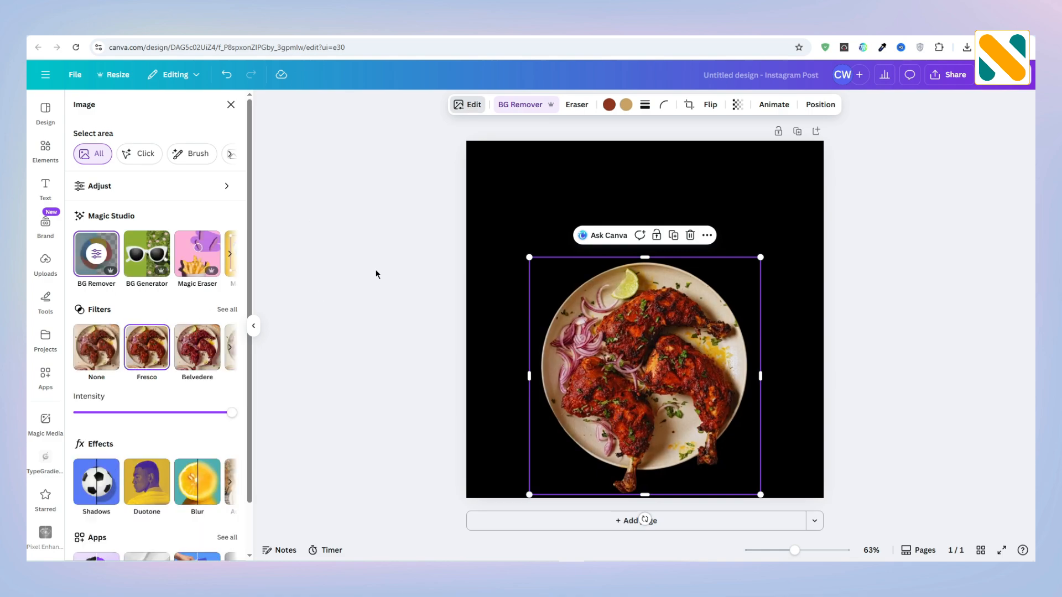
key(Escape)
key(Escape)
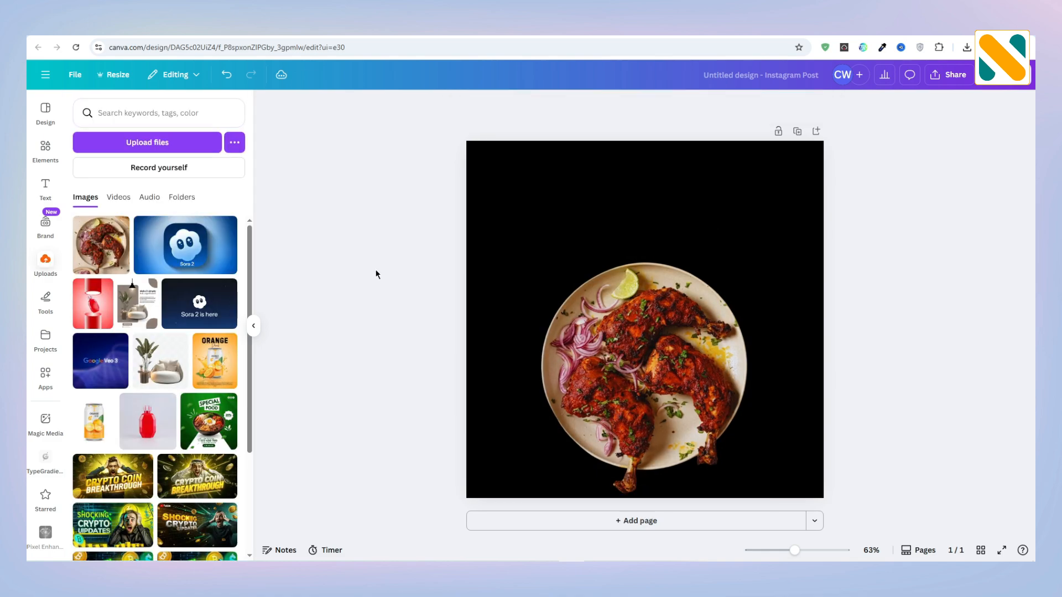
Step: Add a subheading reading "Chicken" and position it just above the plate
click(46, 188)
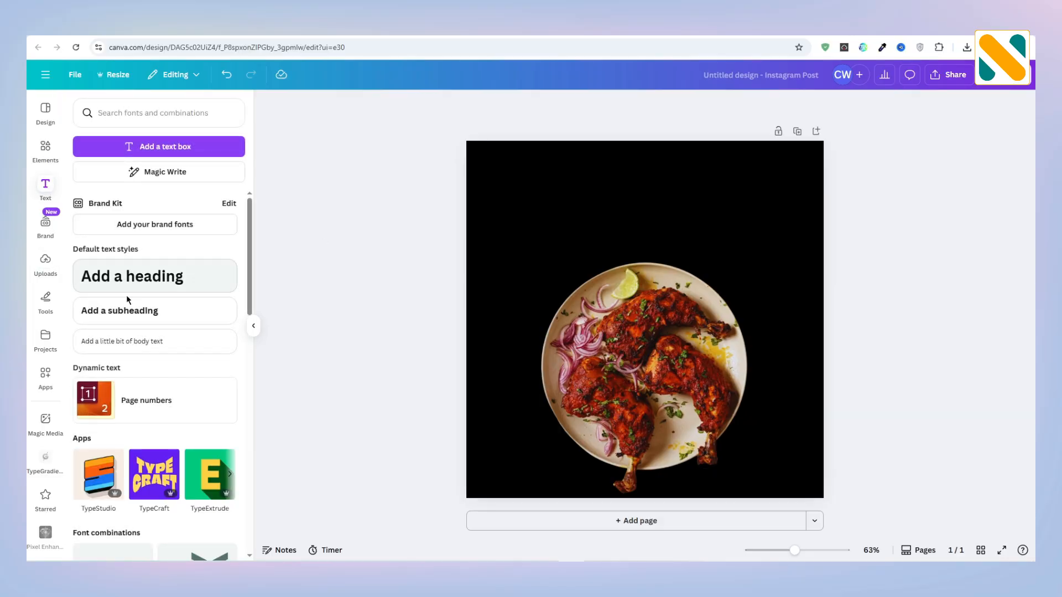
click(132, 313)
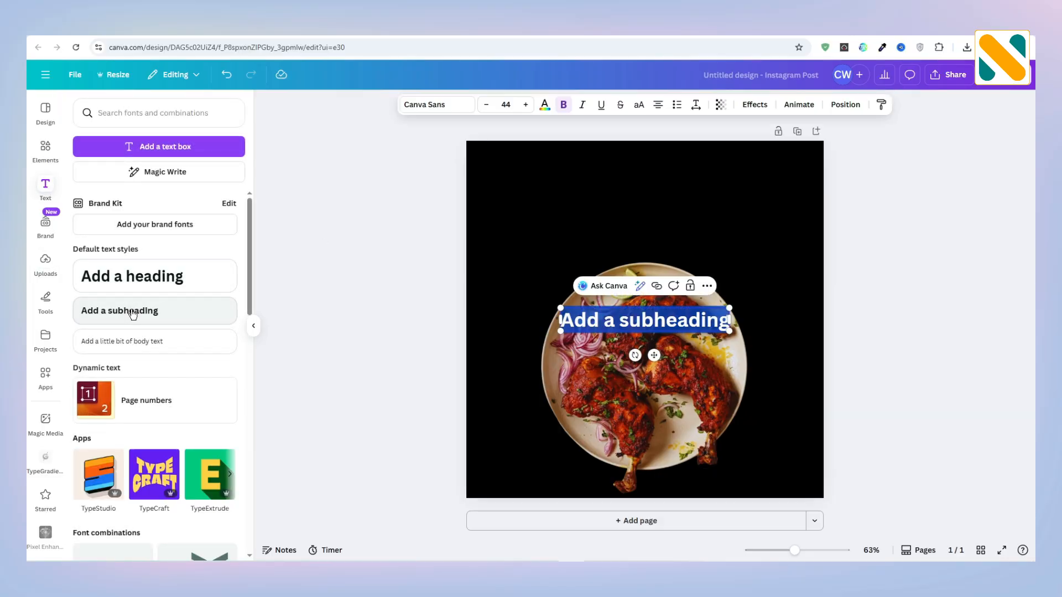
text(Chicken)
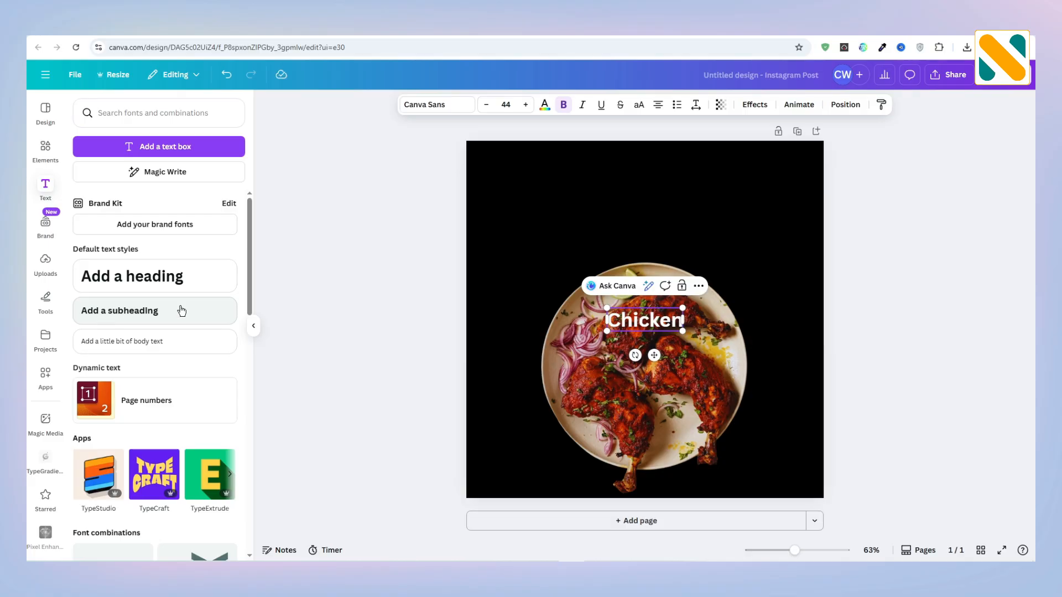
click(398, 321)
drag(662, 329, 652, 238)
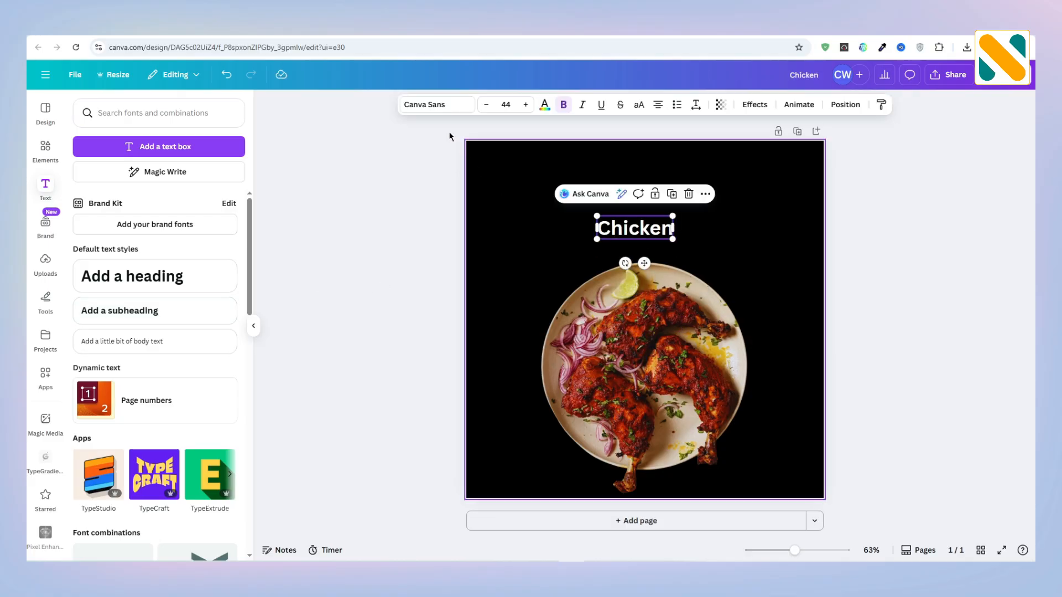
Step: Search the fonts for "alex" and set the "Chicken" text to Alex Brush
click(435, 106)
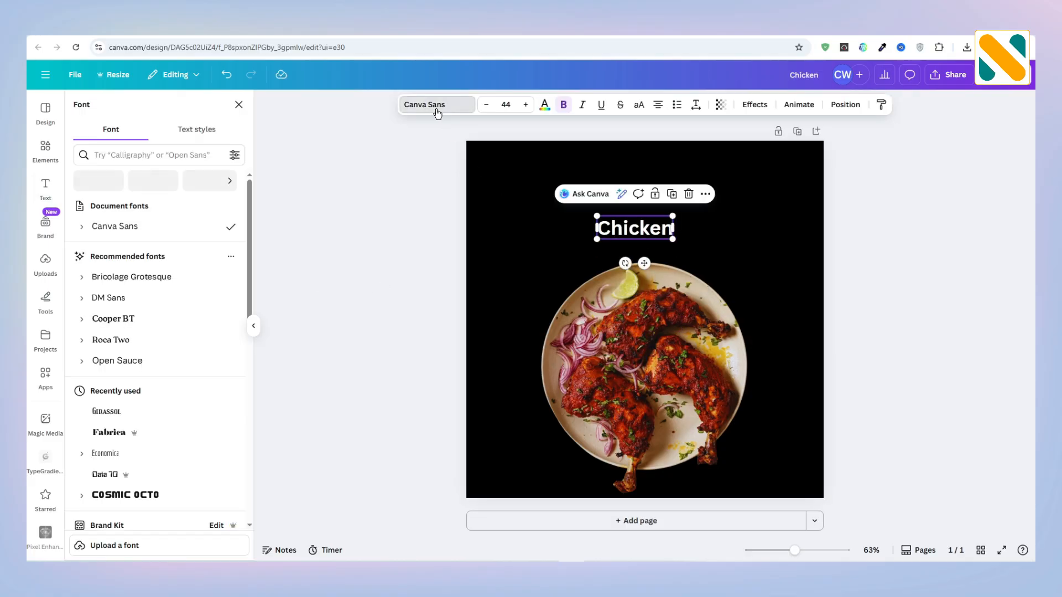
click(161, 151)
text(ale)
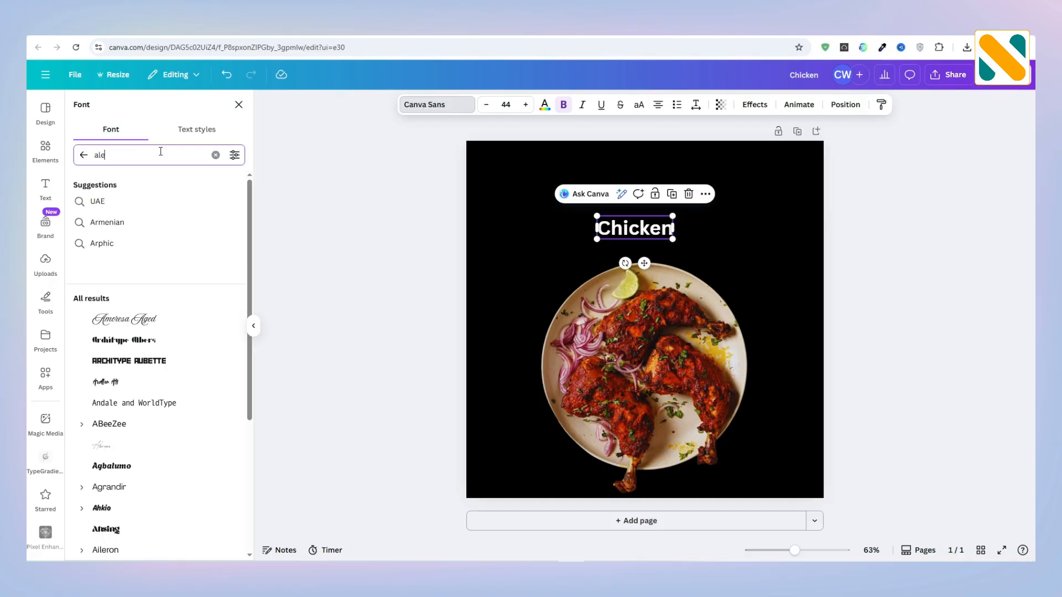
text(x)
click(154, 215)
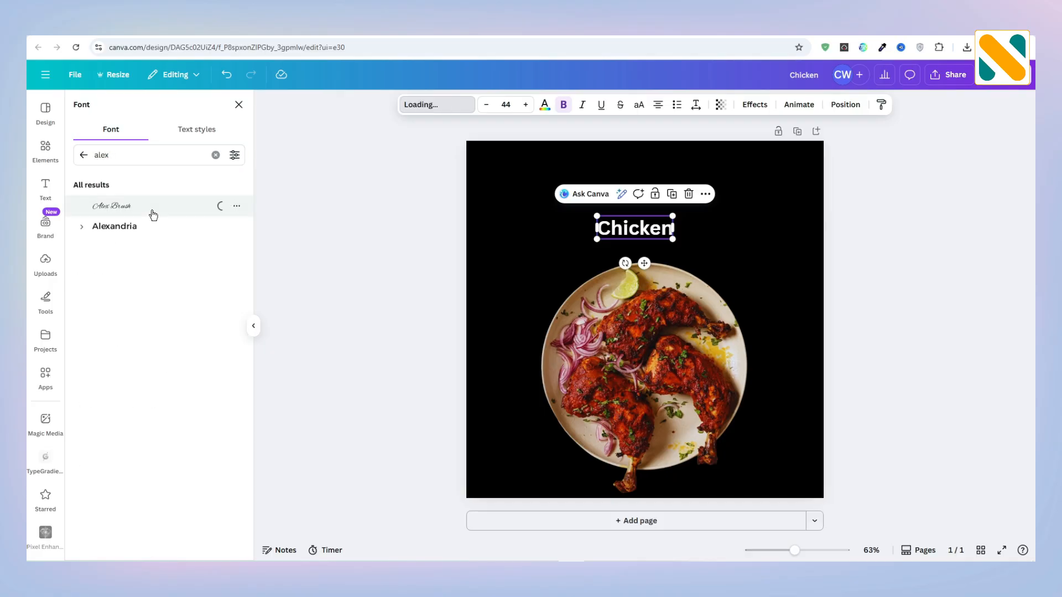
Step: Set the "Chicken" text color to the custom orange #FF6100
click(544, 104)
click(210, 427)
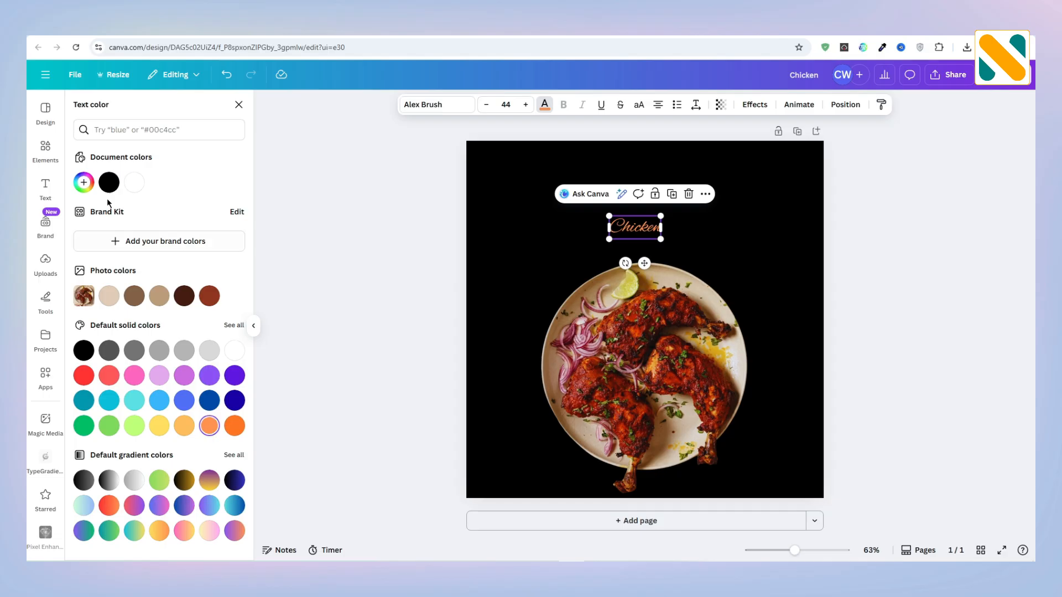
click(83, 182)
drag(184, 237, 272, 238)
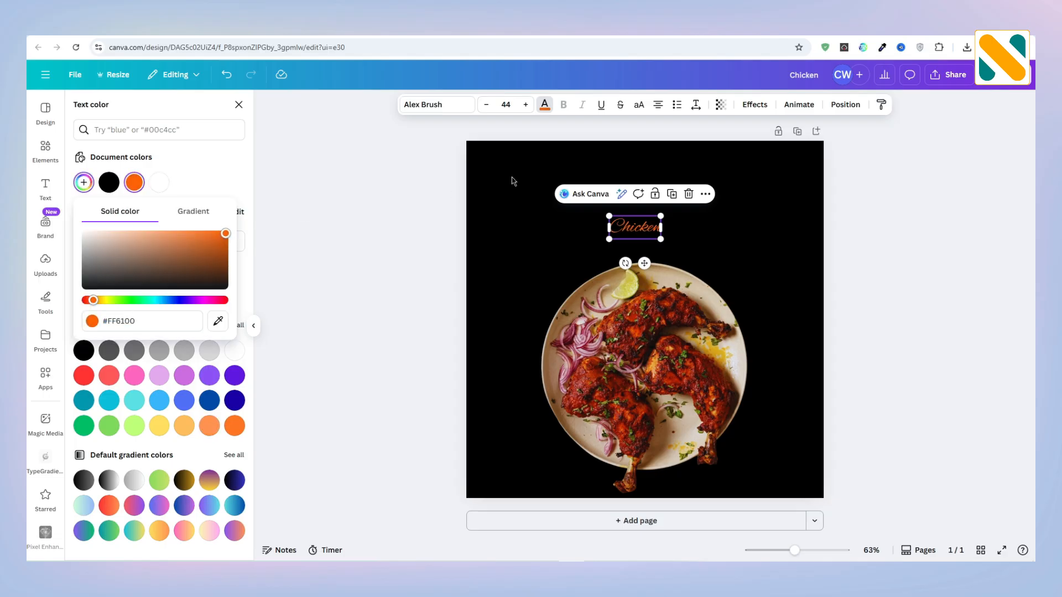
Step: Give the "Chicken" text a black Shadow effect and enlarge it to about size 113, centred near the page's upper edge
click(749, 107)
click(166, 173)
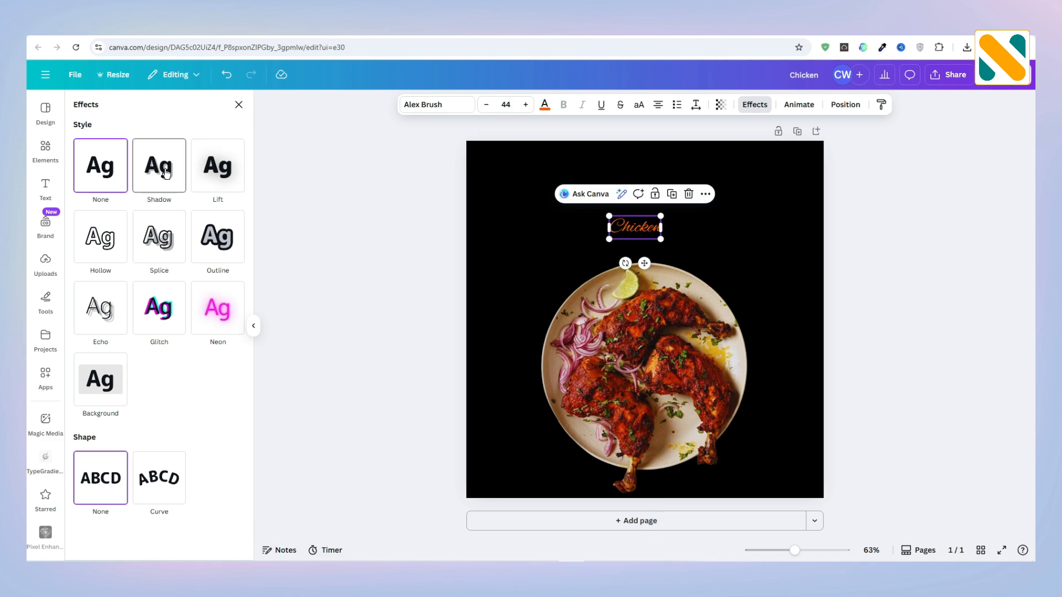
click(228, 367)
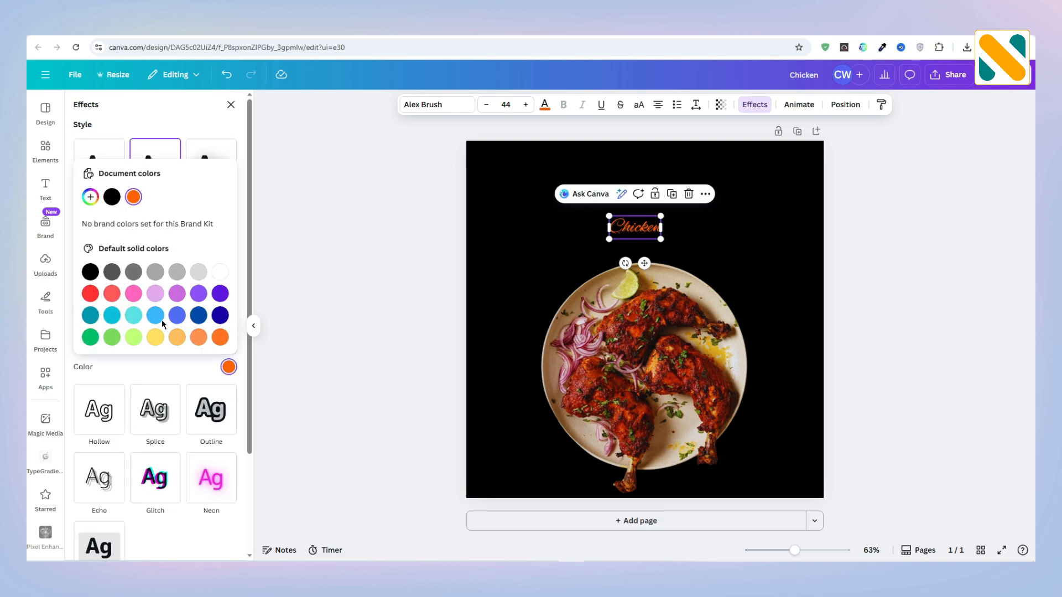
click(88, 272)
drag(661, 239, 782, 289)
drag(750, 251, 675, 205)
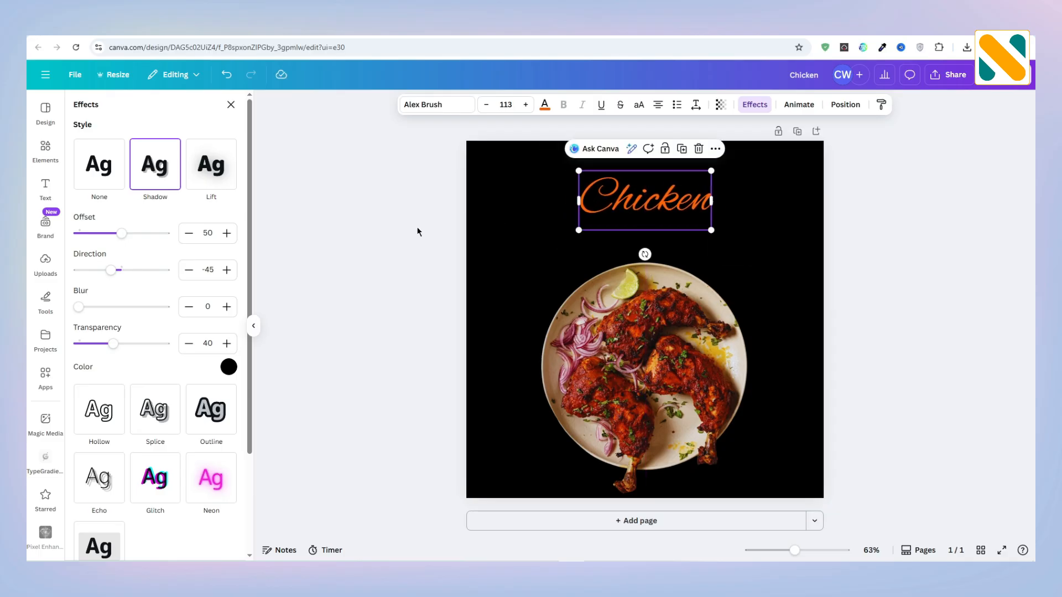
Step: Add a second subheading reading "PIECE" below the "Chicken" text and select its text box
click(46, 191)
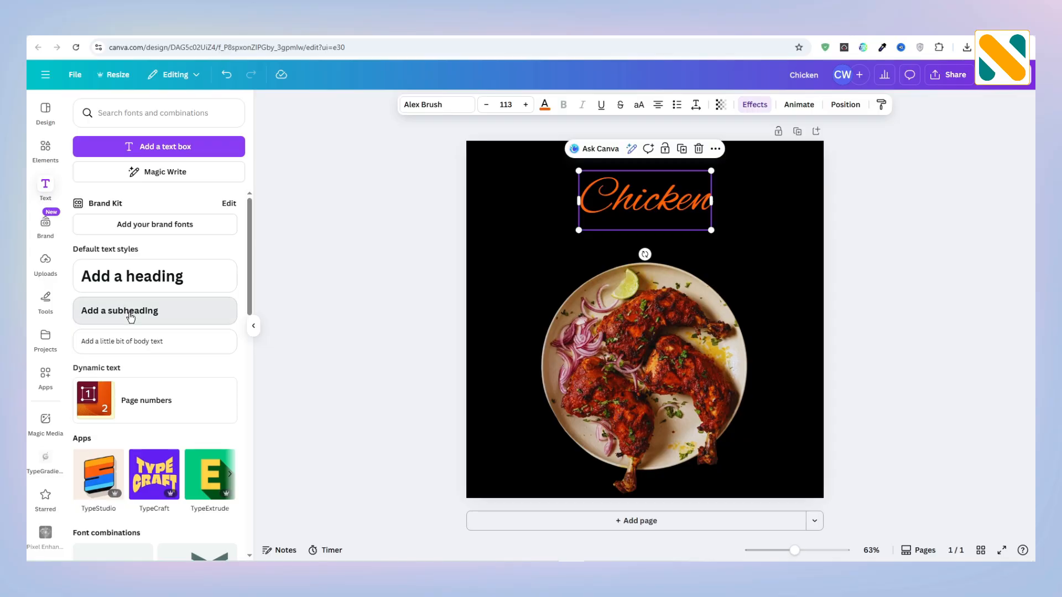
click(131, 313)
text(PI)
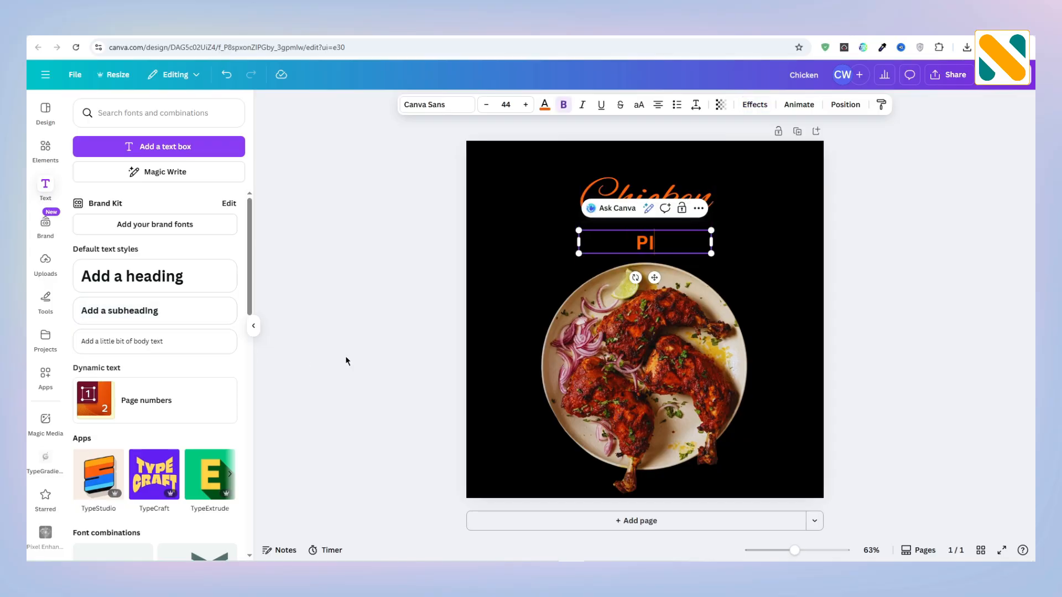
text(ECE)
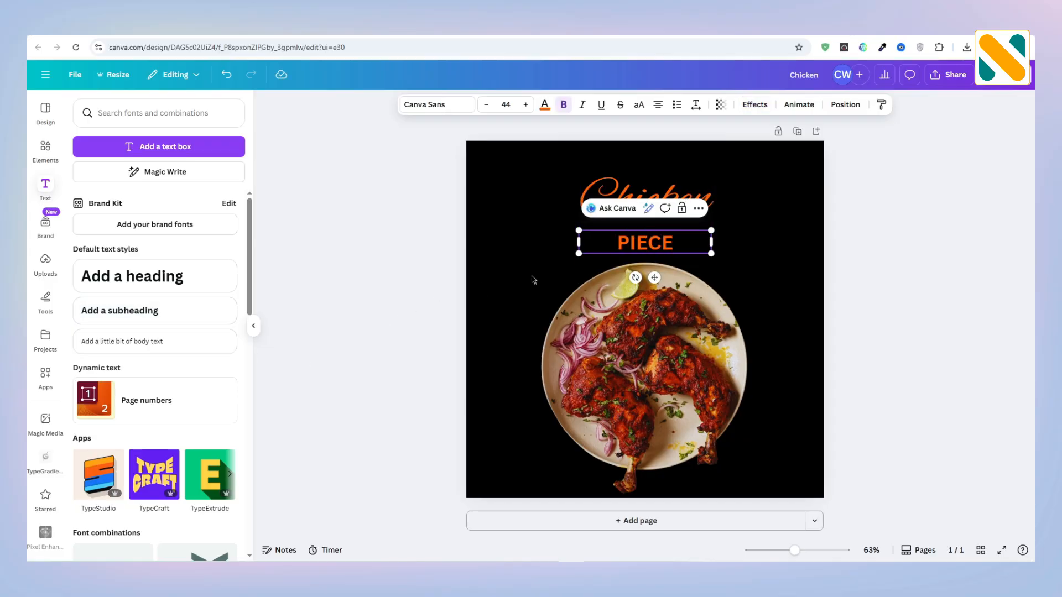
click(612, 255)
click(644, 242)
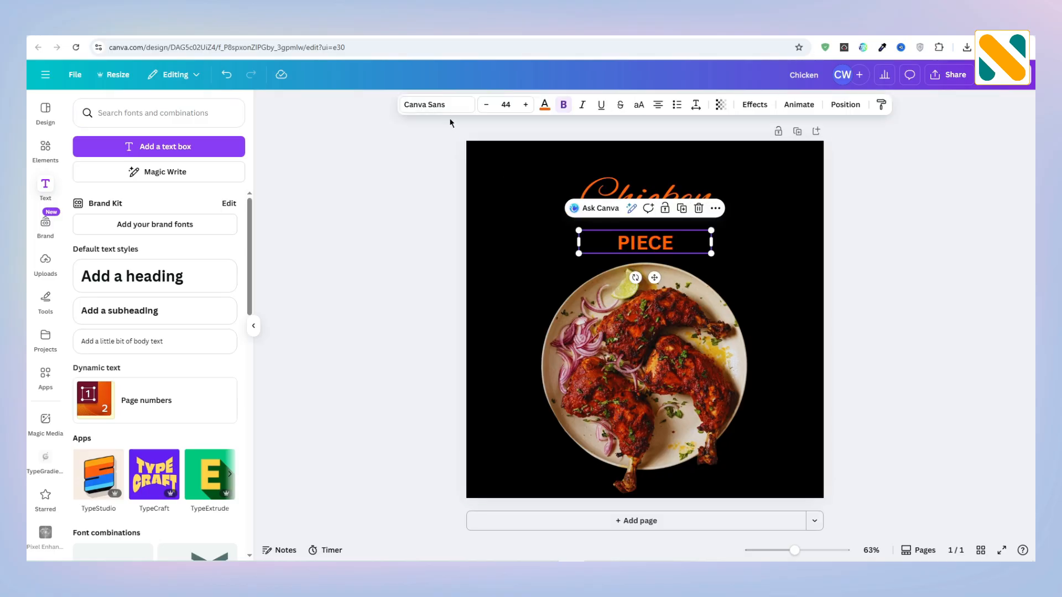
Step: Set the "PIECE" text to the Zing Rust Base font and narrow its text box to fit the word
click(445, 107)
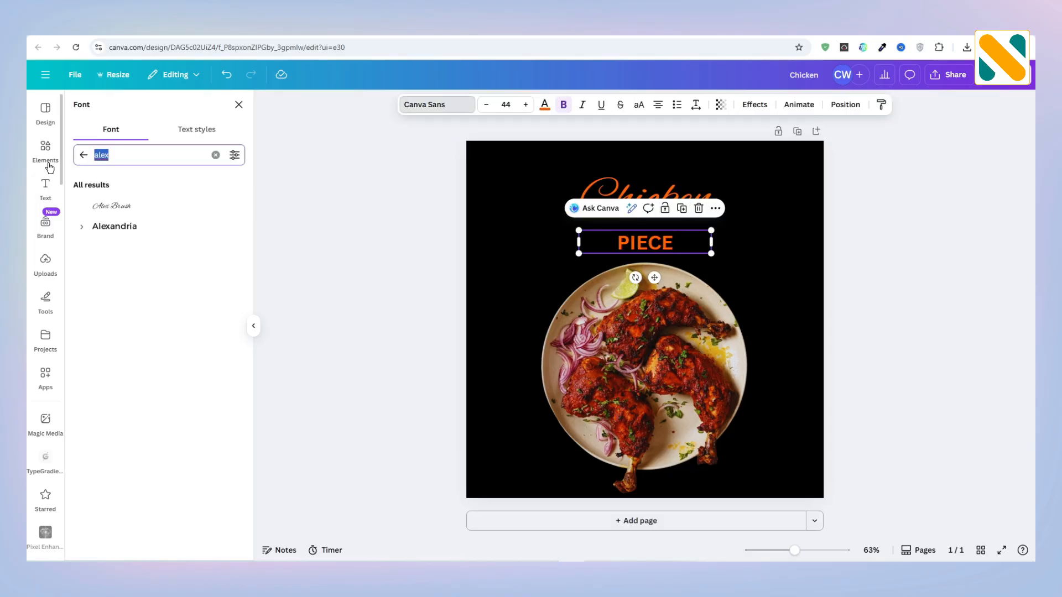
text(zing rust)
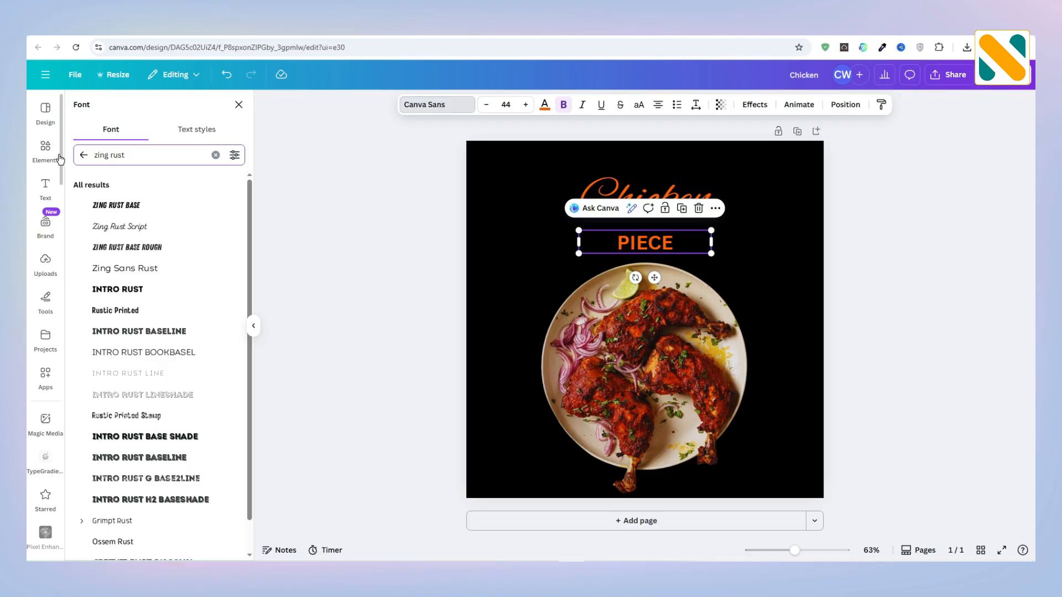
click(127, 204)
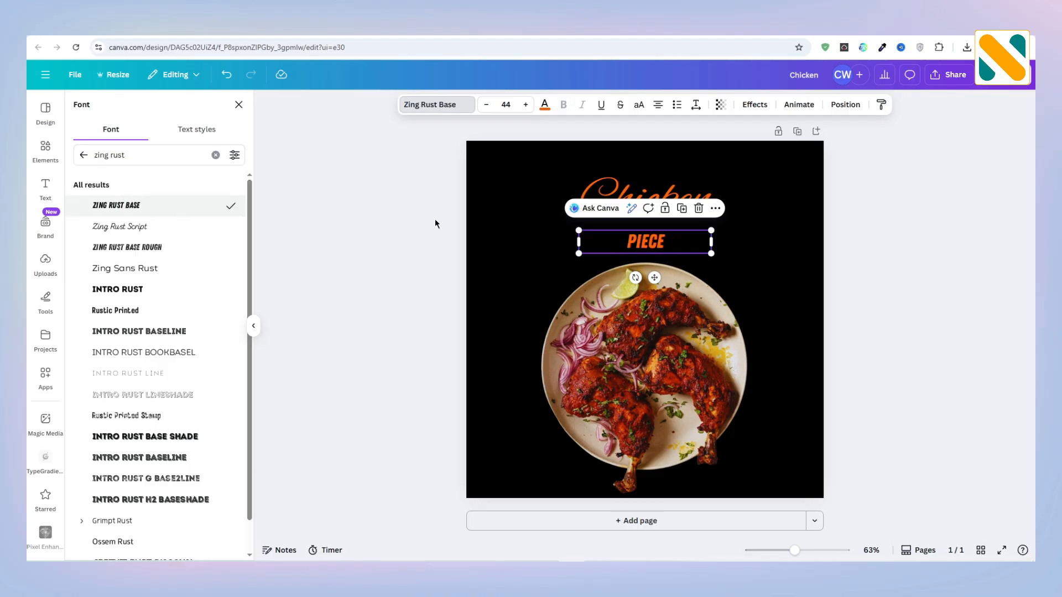
drag(714, 243, 624, 243)
Step: Color the "PIECE" text white and enlarge it to about size 149
click(544, 104)
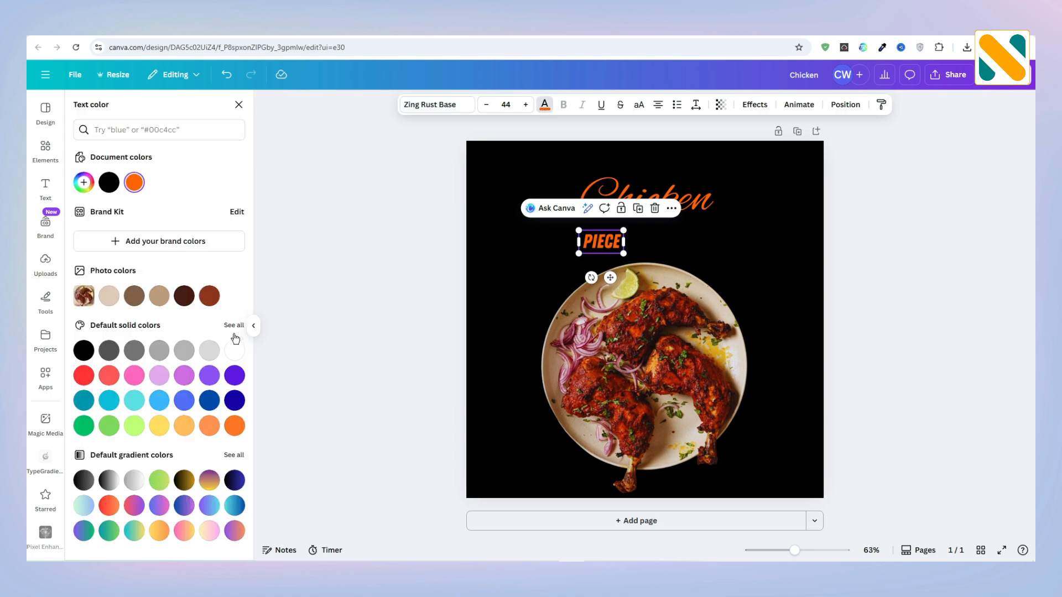
click(227, 347)
drag(624, 254, 730, 309)
Step: Add a Shadow effect to the "PIECE" text with transparency 70 and the document's orange color
click(755, 105)
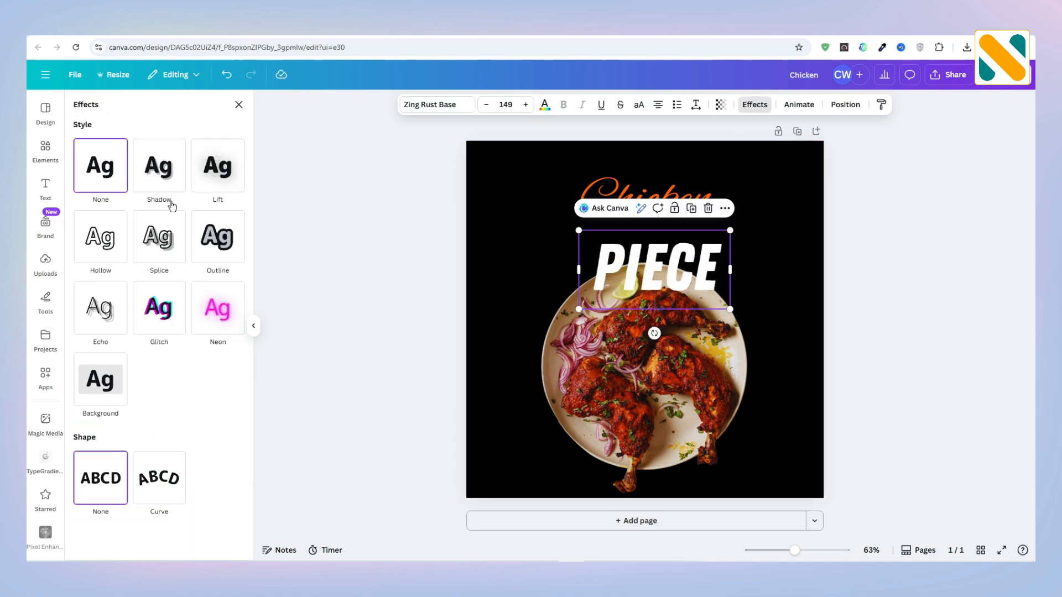
click(166, 183)
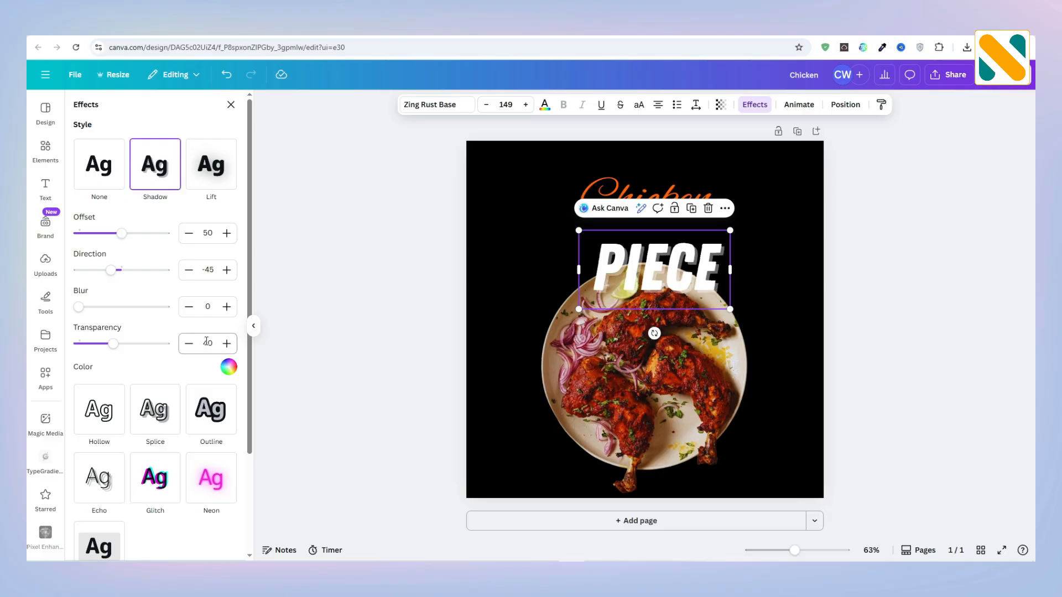
key(Return)
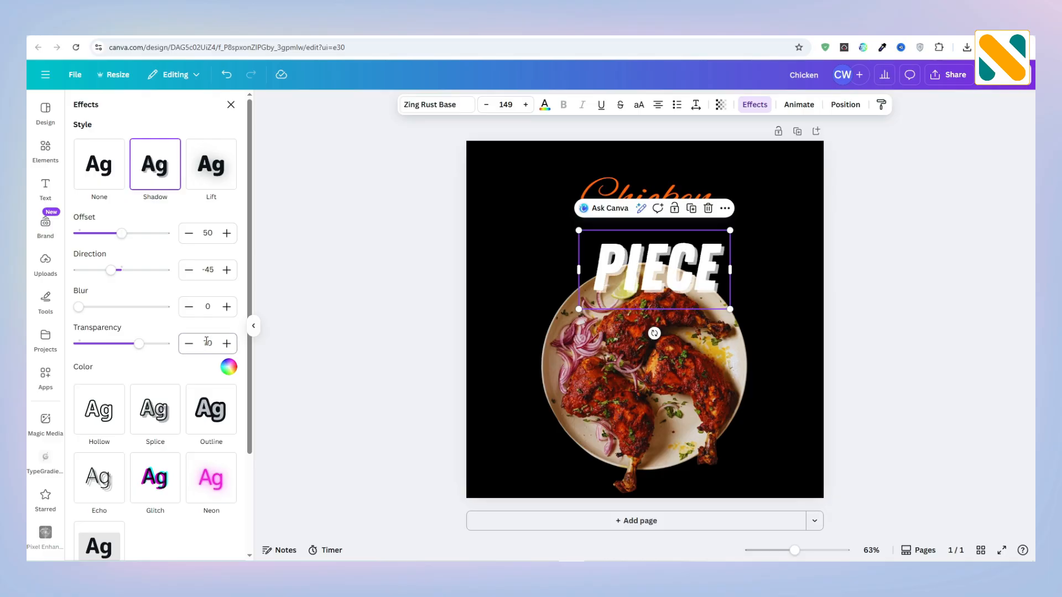
click(228, 367)
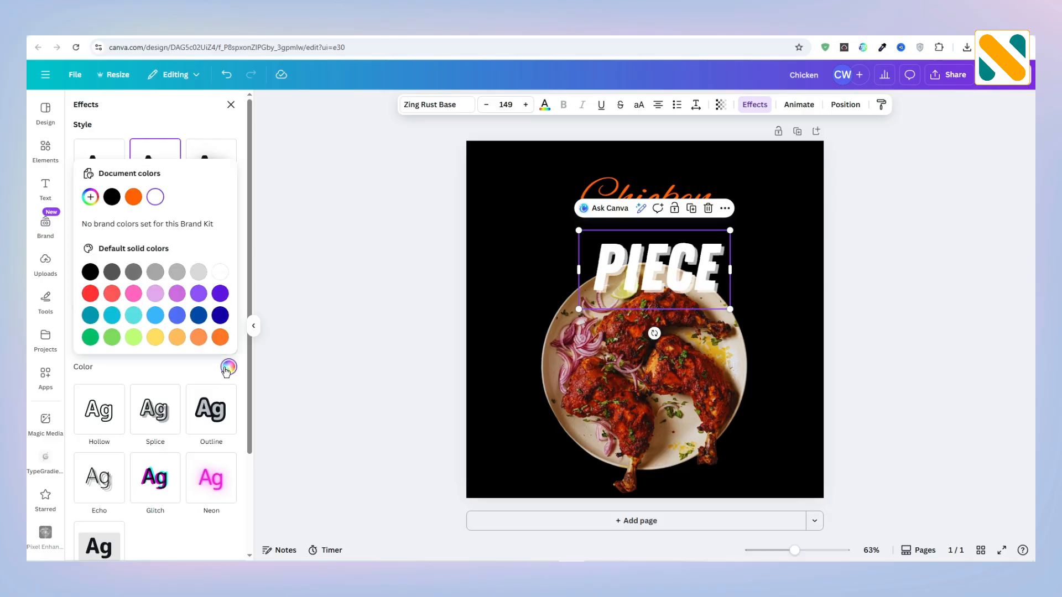
click(133, 197)
click(492, 311)
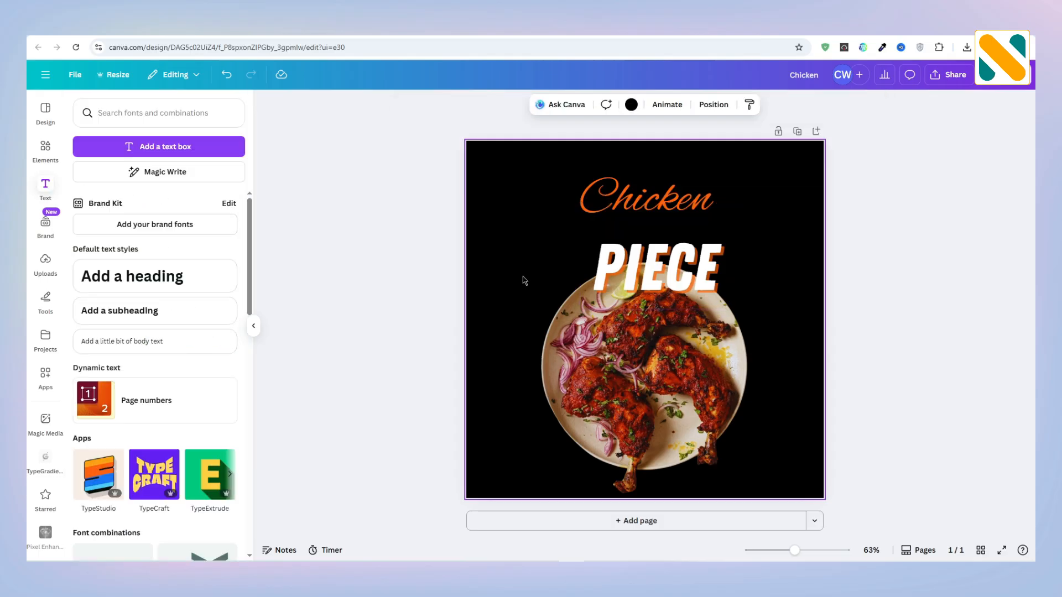
Step: Enlarge the "PIECE" text to about size 227 and centre it between "Chicken" and the plate
click(619, 271)
drag(717, 292, 769, 322)
drag(698, 272, 689, 252)
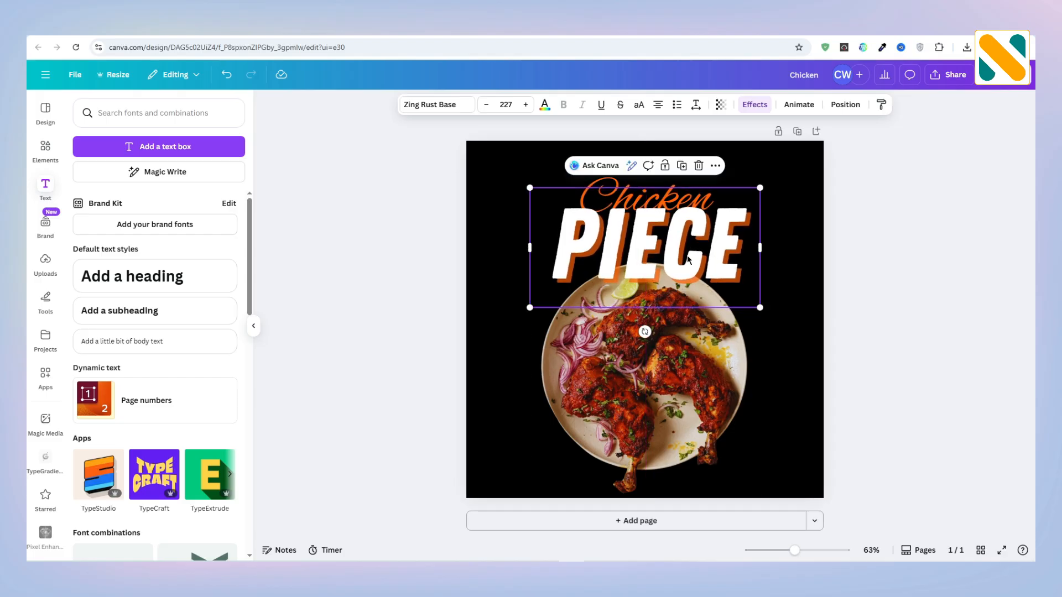
Step: Reorder the layers so the "PIECE" text sits behind the chicken plate photo, just above the black background
click(839, 105)
click(203, 129)
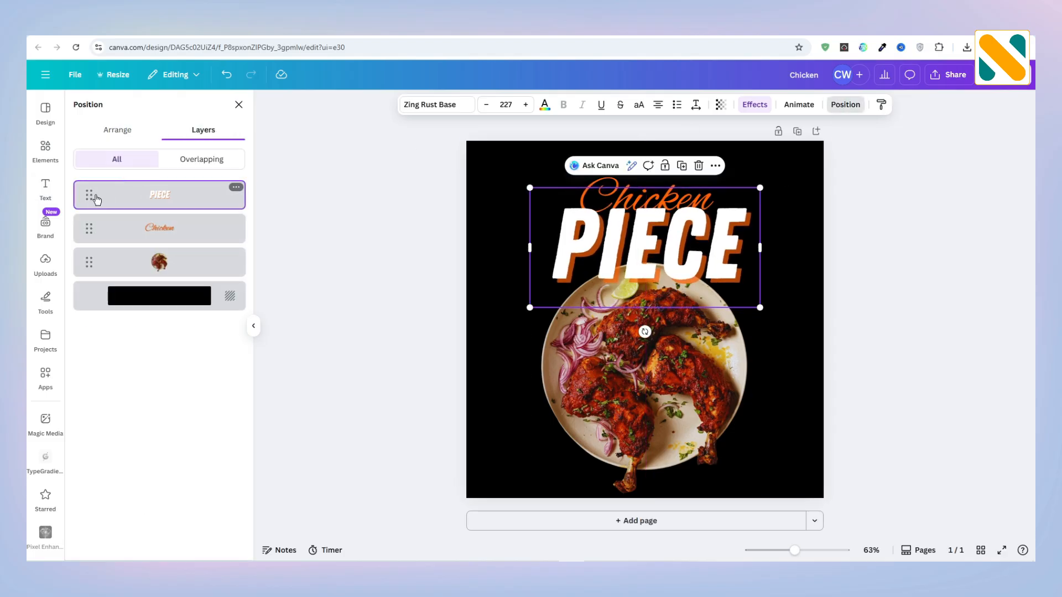
drag(85, 247, 82, 274)
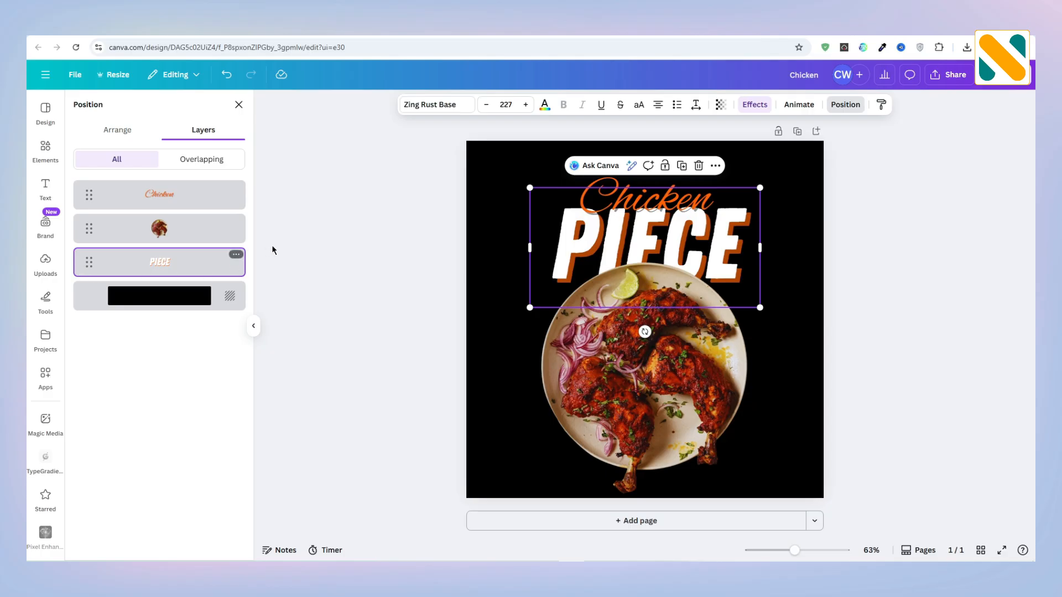
click(354, 228)
click(354, 228)
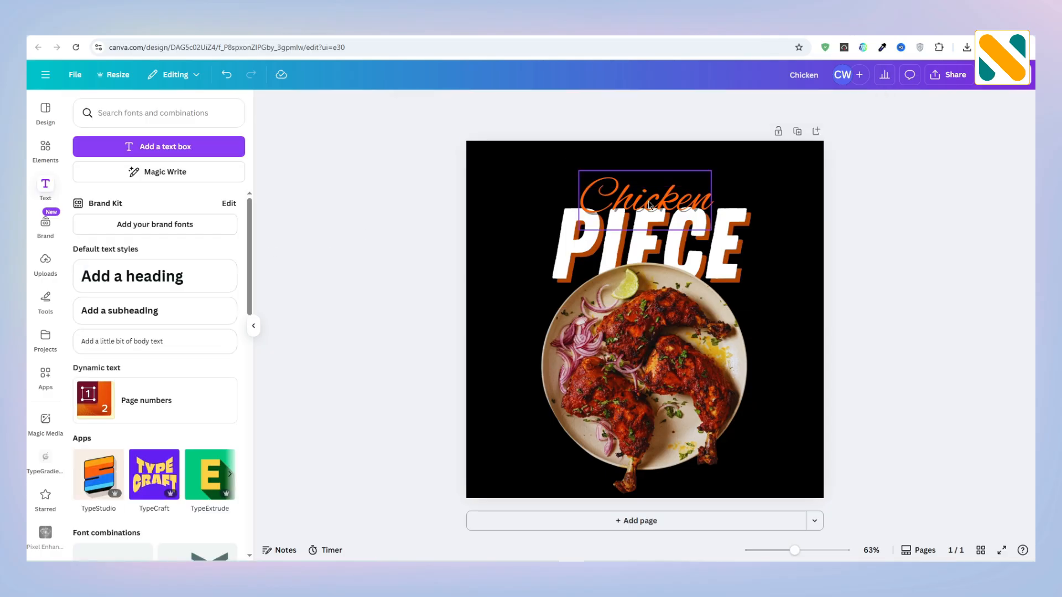
Step: Enlarge the "Chicken" text slightly and lower it to overlap the upper edge of "PIECE"
click(651, 205)
drag(709, 229, 724, 238)
drag(670, 191, 669, 192)
click(393, 250)
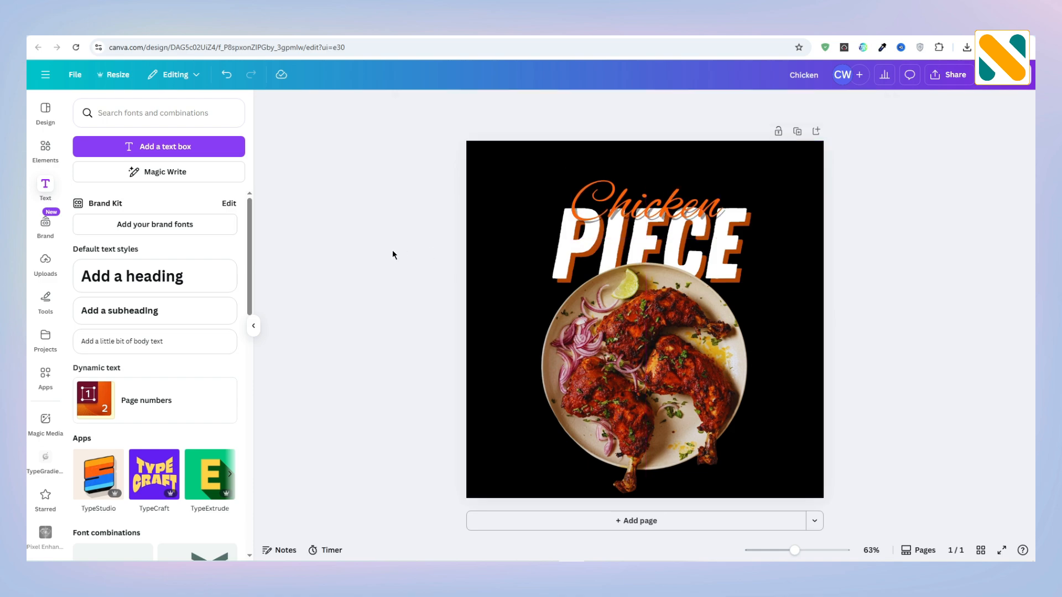
Step: Add a rounded square shape to the page and fill it with the document's orange color
click(45, 150)
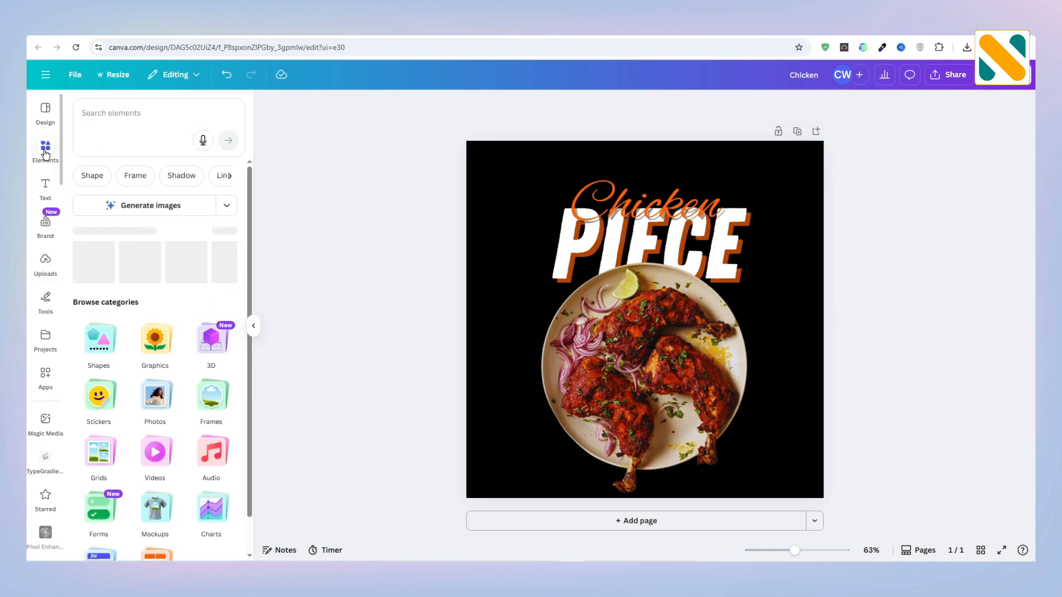
click(95, 342)
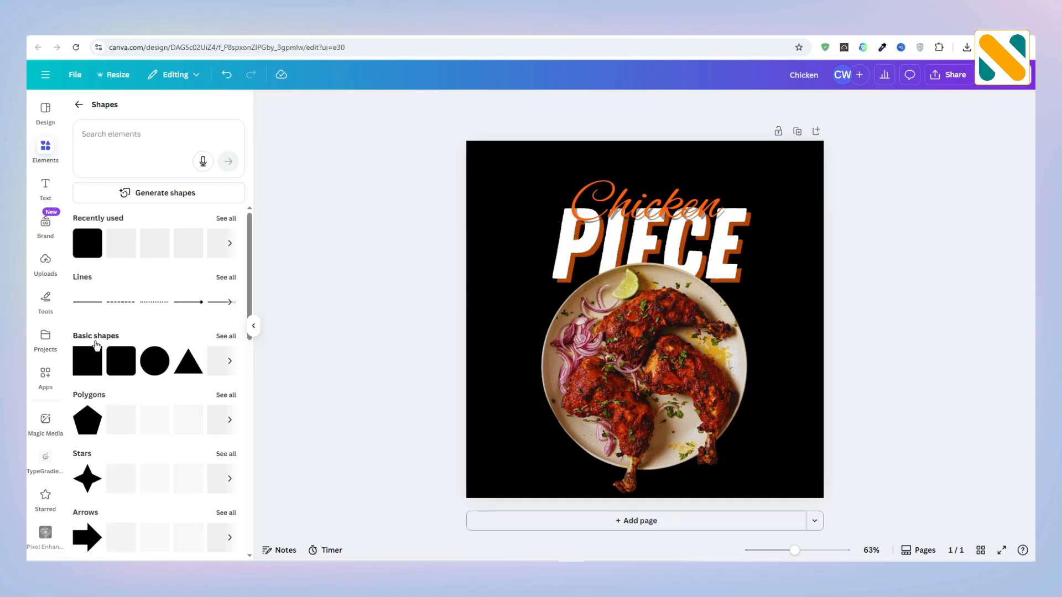
click(113, 366)
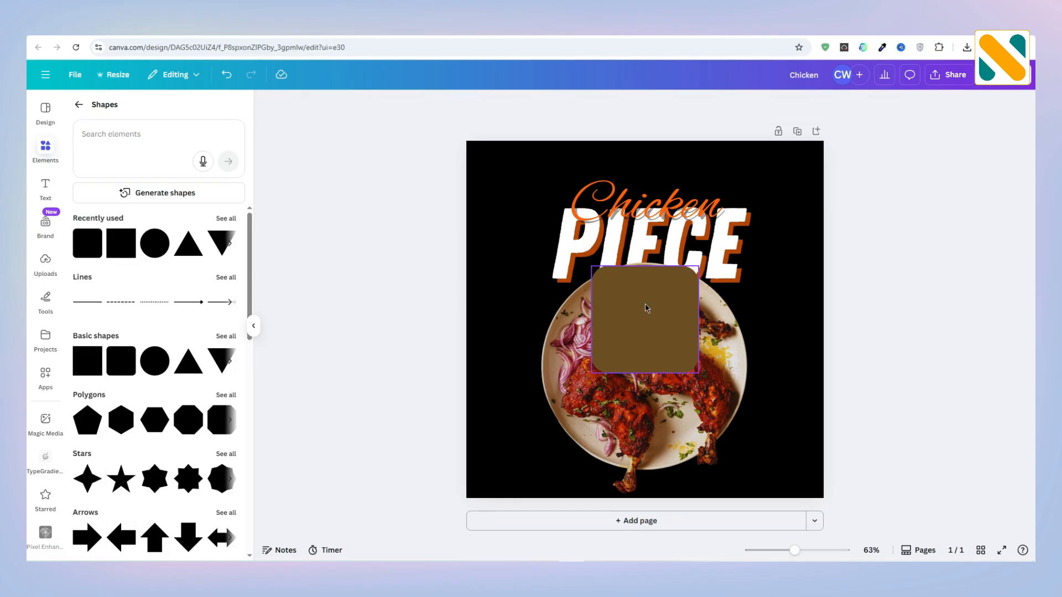
click(419, 105)
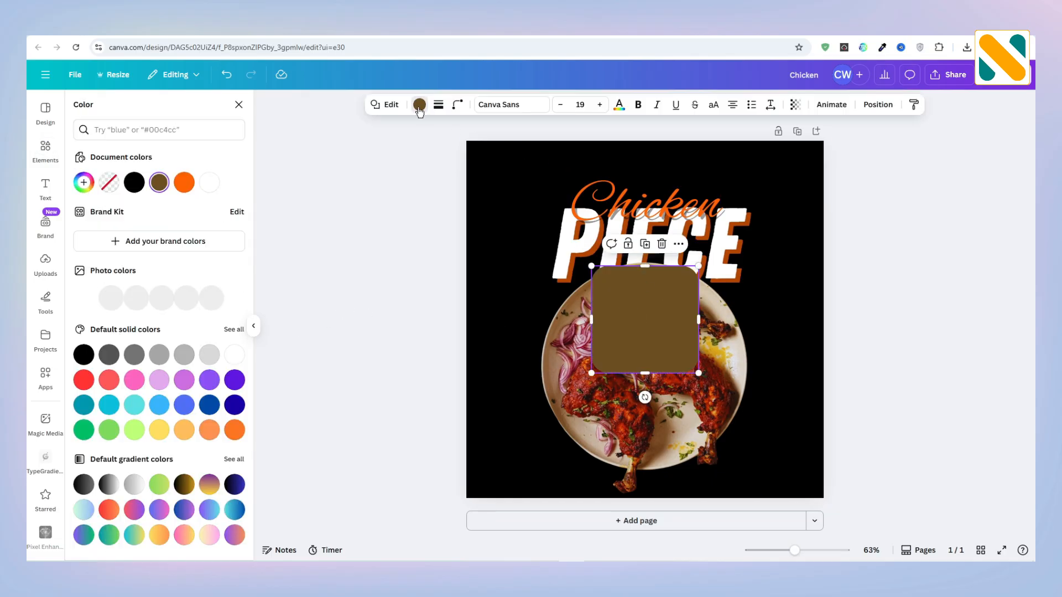
click(185, 183)
Step: Set the orange shape's corner rounding to 20 and resize it into a wide, thin button in the post's lower-left corner
click(457, 105)
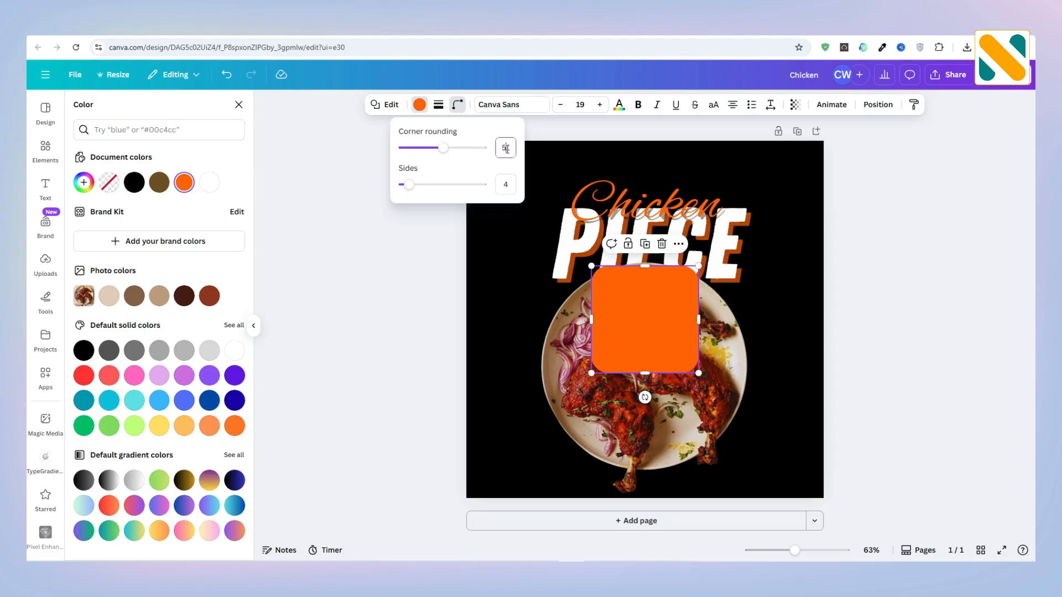
text(20)
key(Return)
click(433, 246)
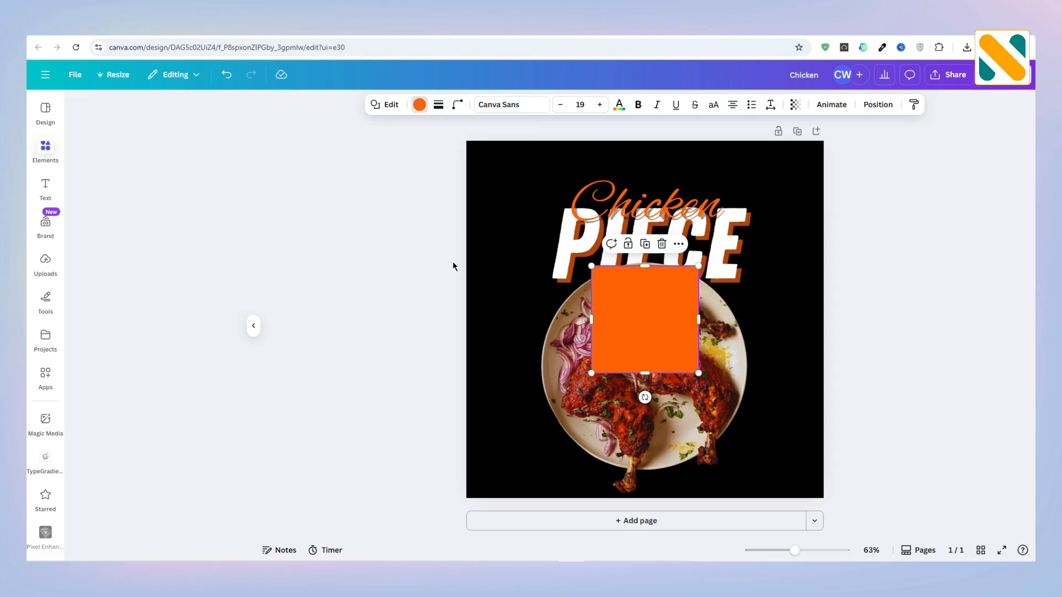
drag(652, 316, 562, 478)
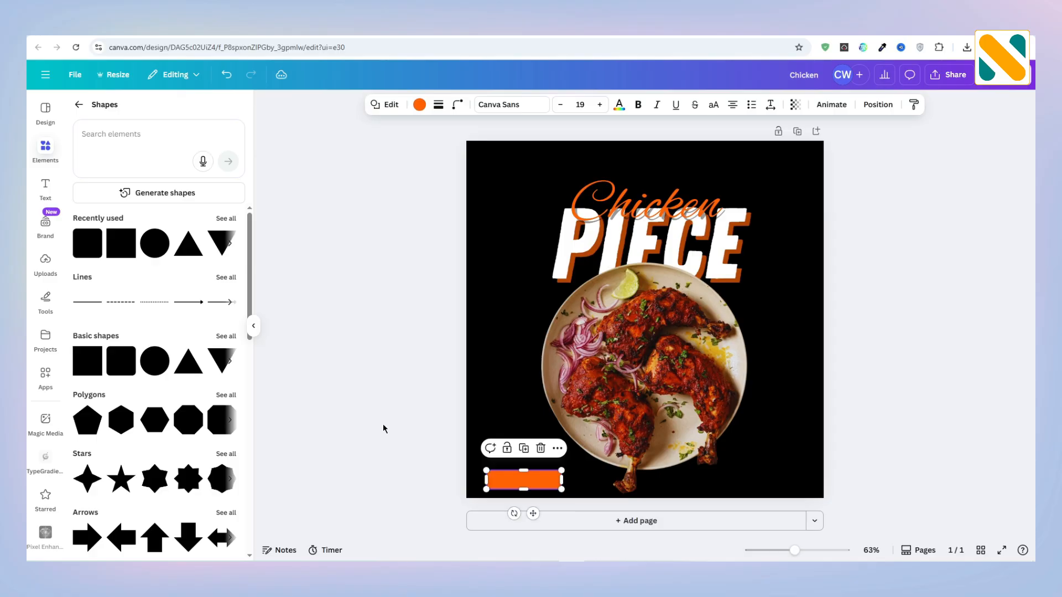
click(386, 430)
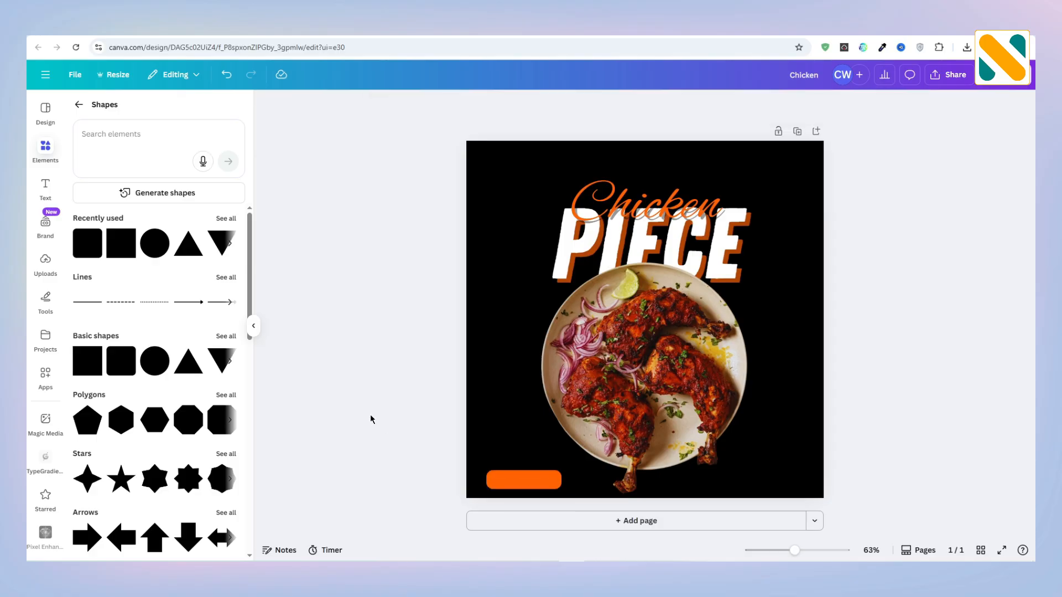
Step: Search the elements for "arrow" graphics and insert the right-pointing arrow in a solid black circle
click(100, 118)
click(110, 117)
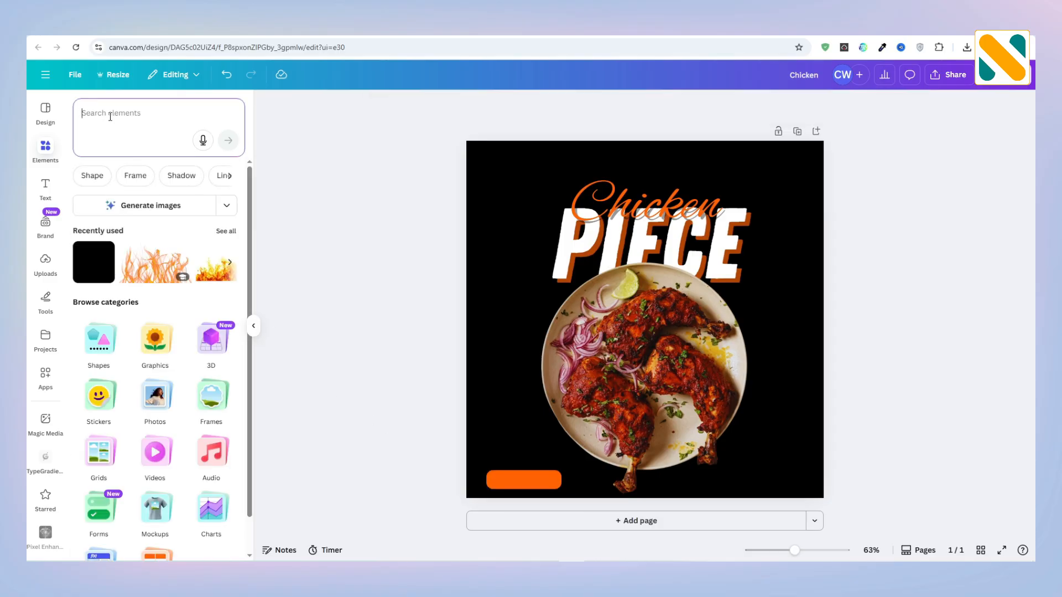
text(arrow)
key(Return)
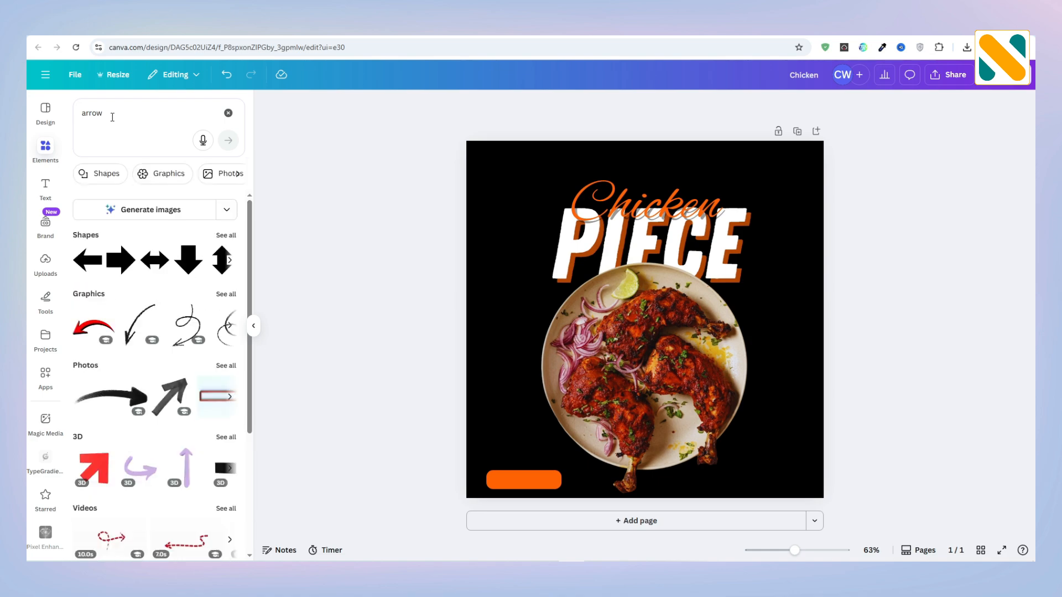
click(225, 294)
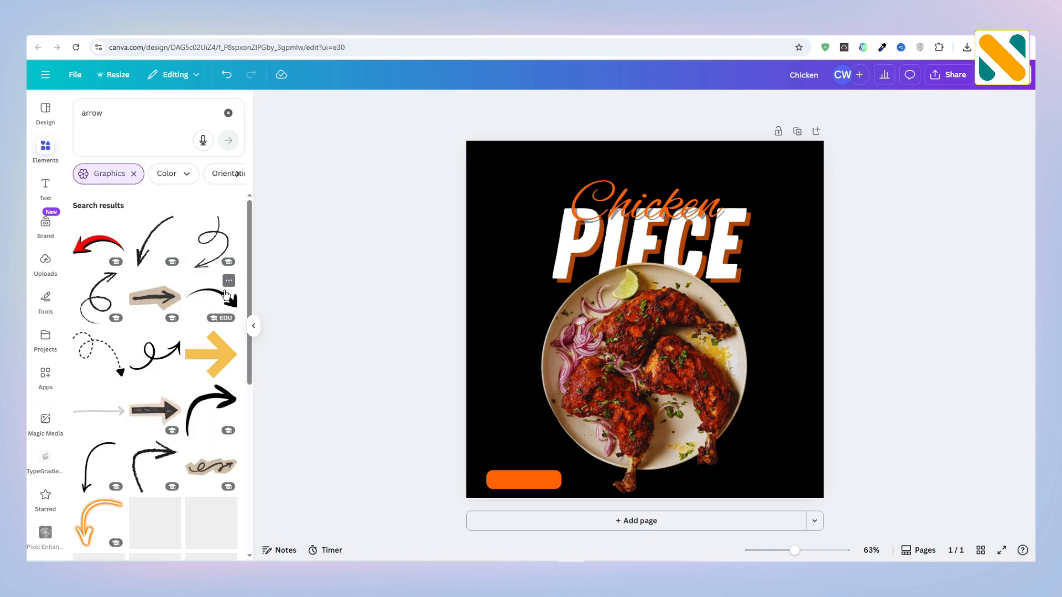
scroll(182, 295, down, 5)
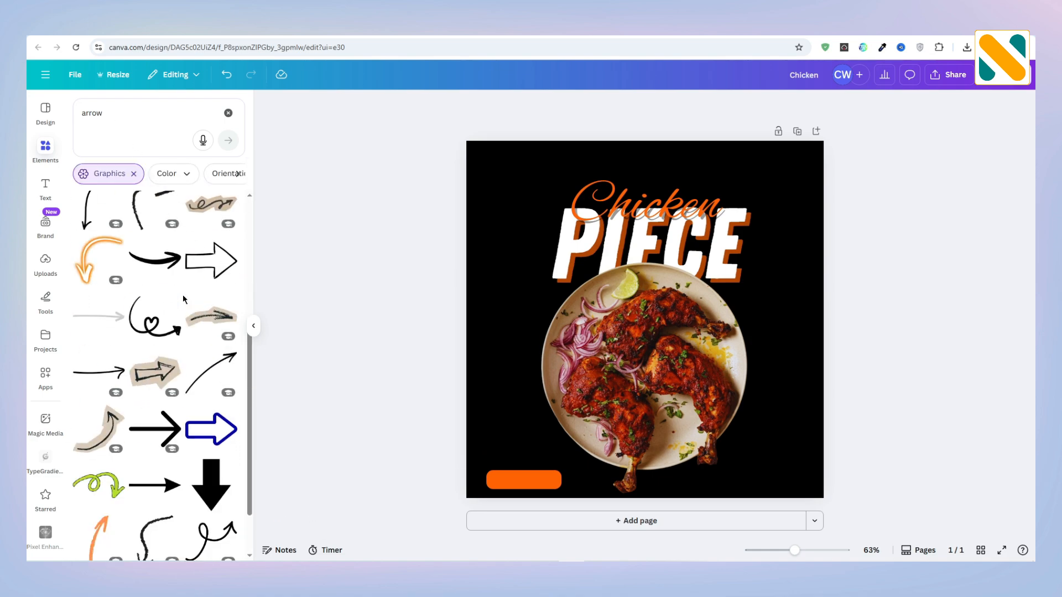
scroll(183, 299, down, 2)
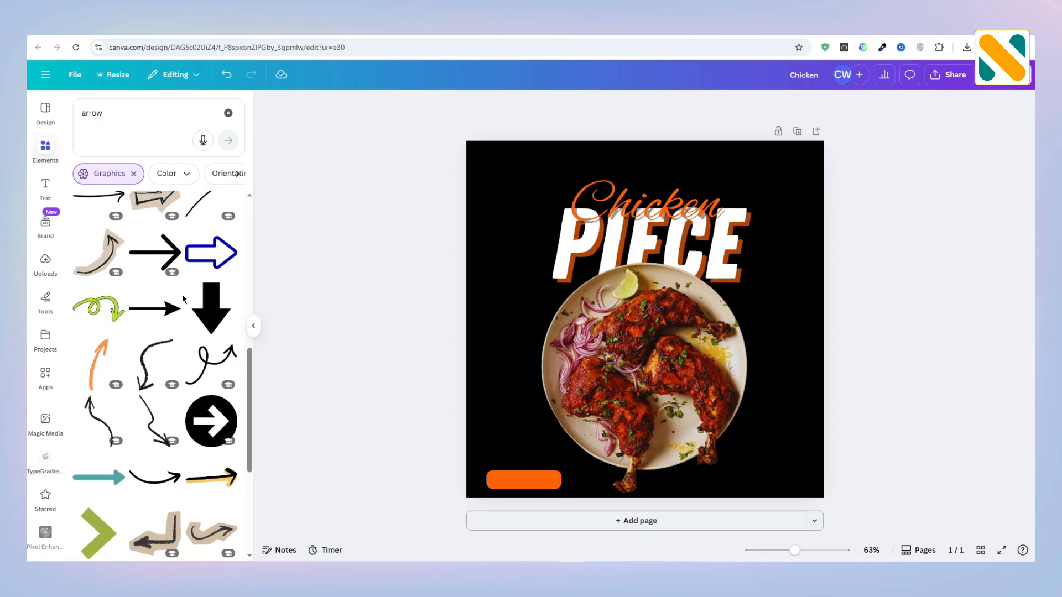
click(218, 422)
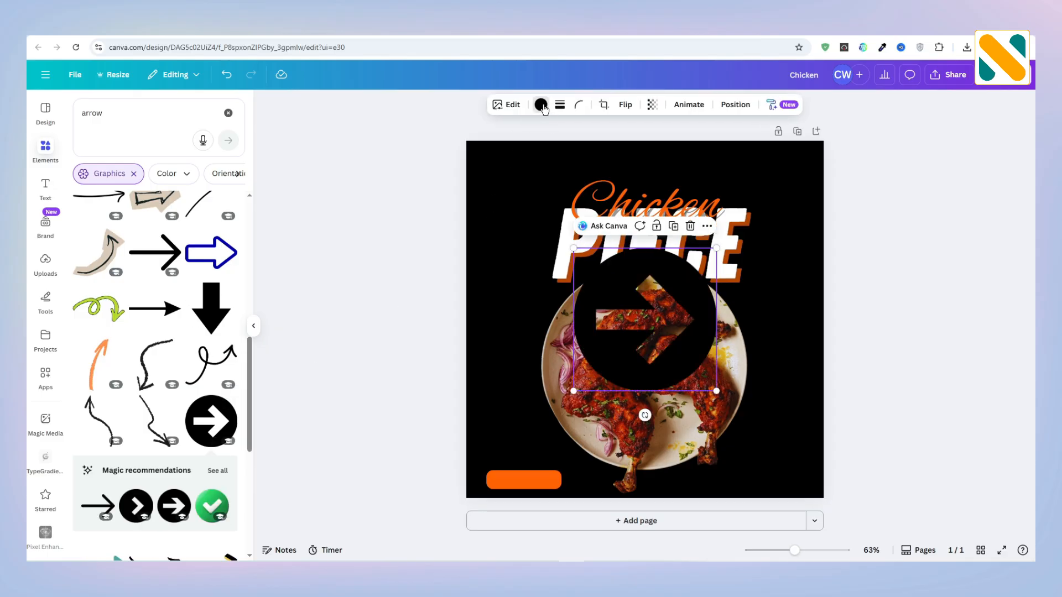
Step: Color the circled arrow white, shrink it to icon size and move it onto the orange button
click(541, 105)
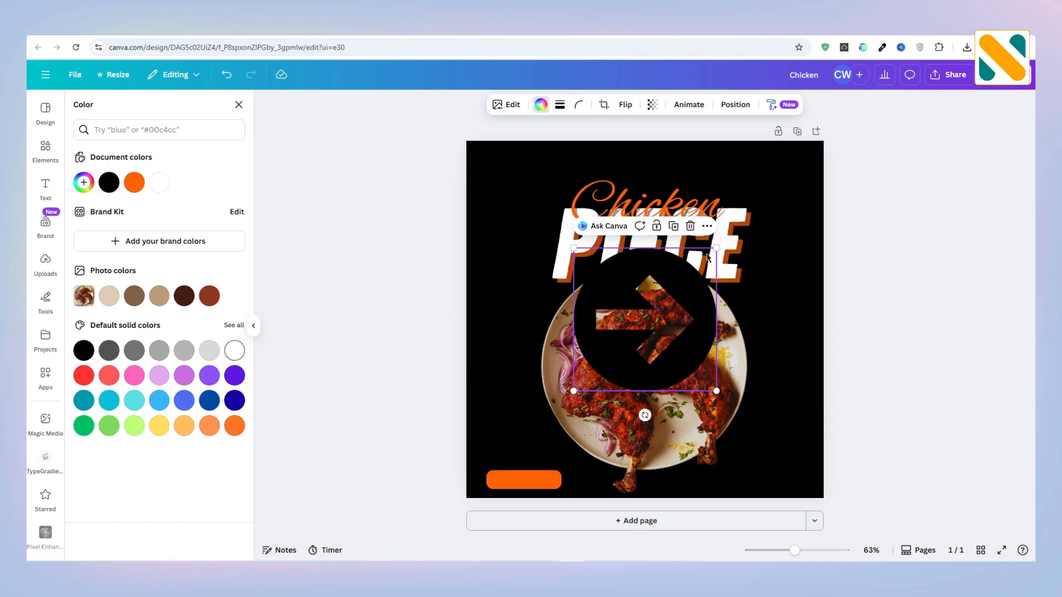
drag(717, 247, 590, 375)
drag(591, 414, 508, 511)
Step: Fine-tune the arrow icon's position so it is vertically centred at the left end of the orange button
drag(795, 551, 818, 553)
scroll(479, 341, down, 5)
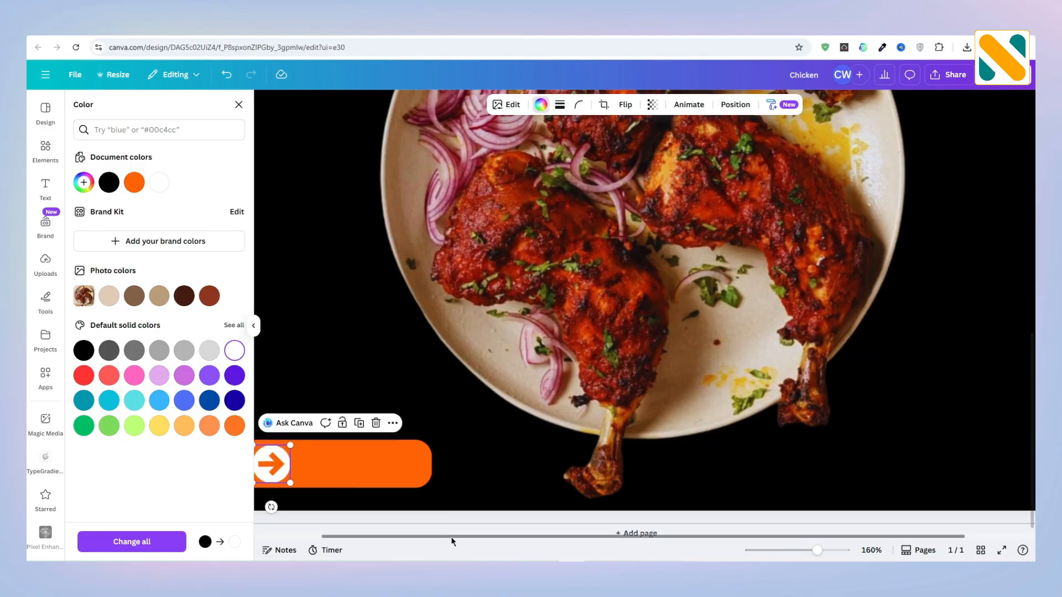
drag(450, 536, 385, 537)
mouse_move(345, 460)
mouse_down()
mouse_move(335, 458)
mouse_move(358, 465)
mouse_move(369, 440)
mouse_move(353, 461)
mouse_up()
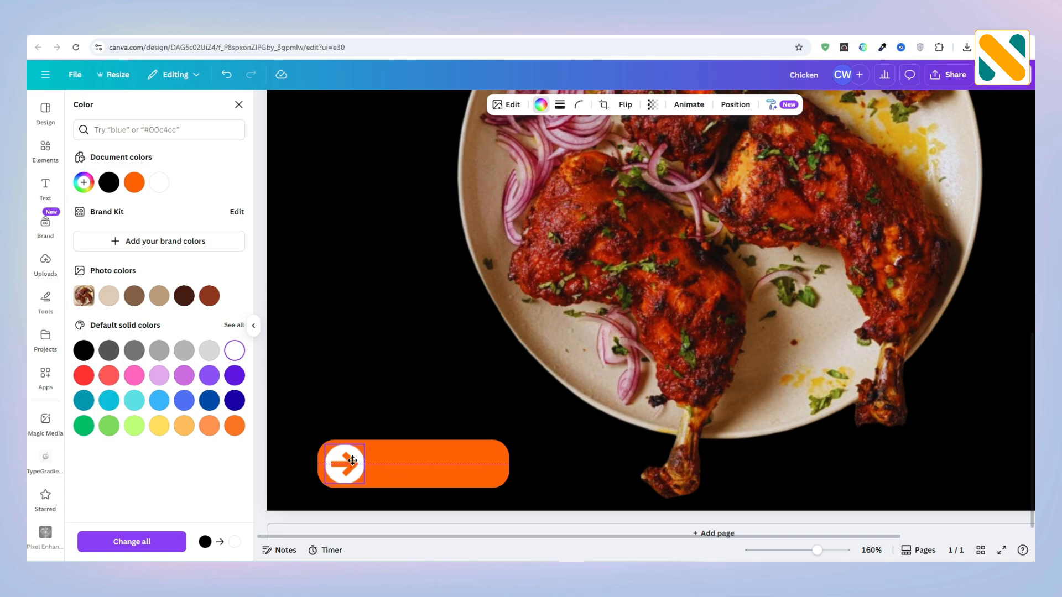
click(422, 472)
drag(816, 553, 795, 552)
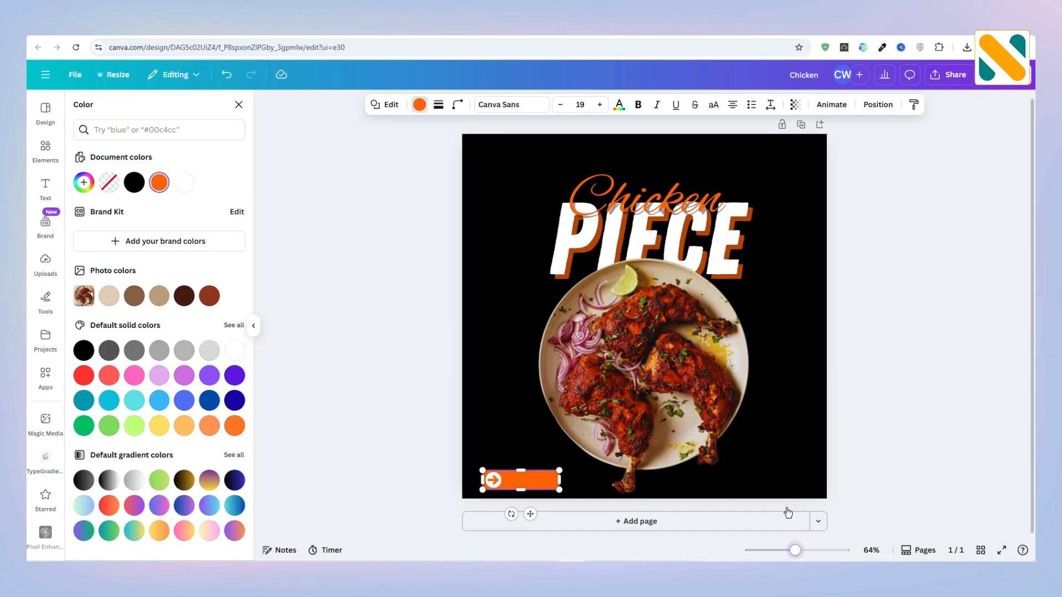
Step: Add a subheading reading "call now" and move it onto the orange button beside the arrow icon
click(46, 187)
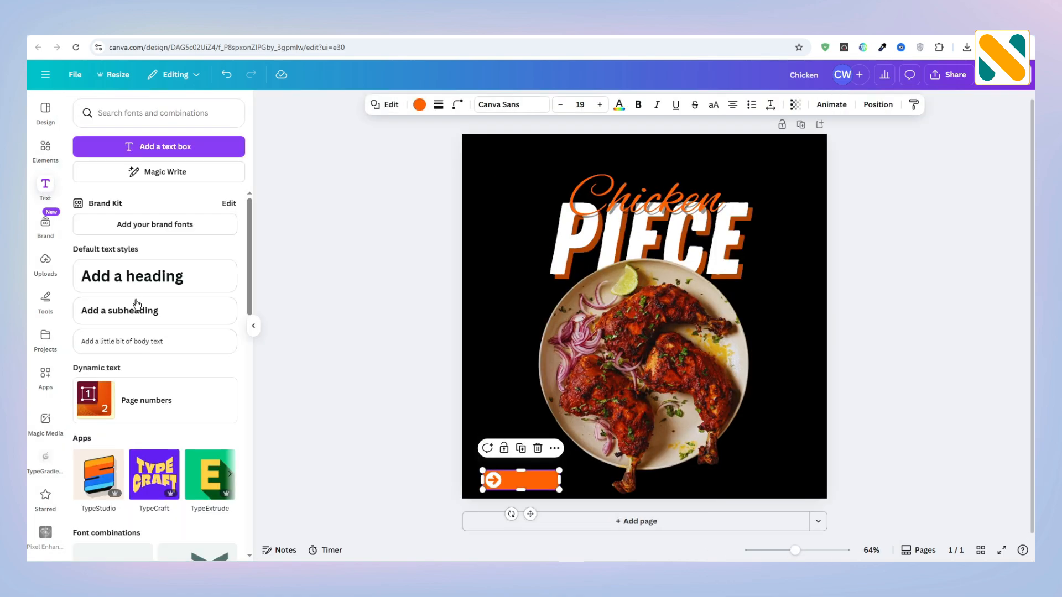
click(144, 313)
text(call now)
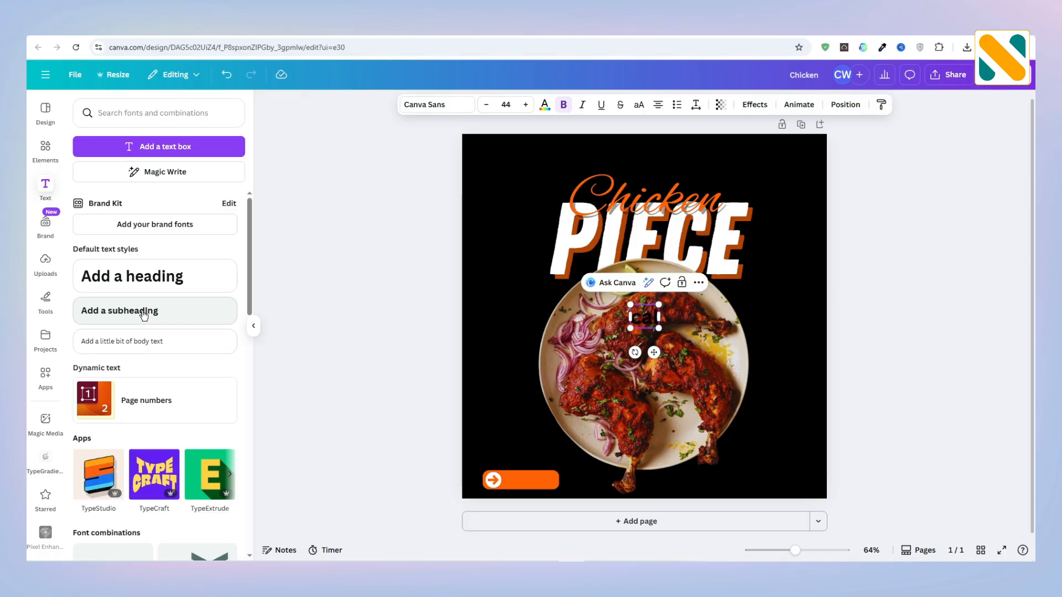
click(281, 251)
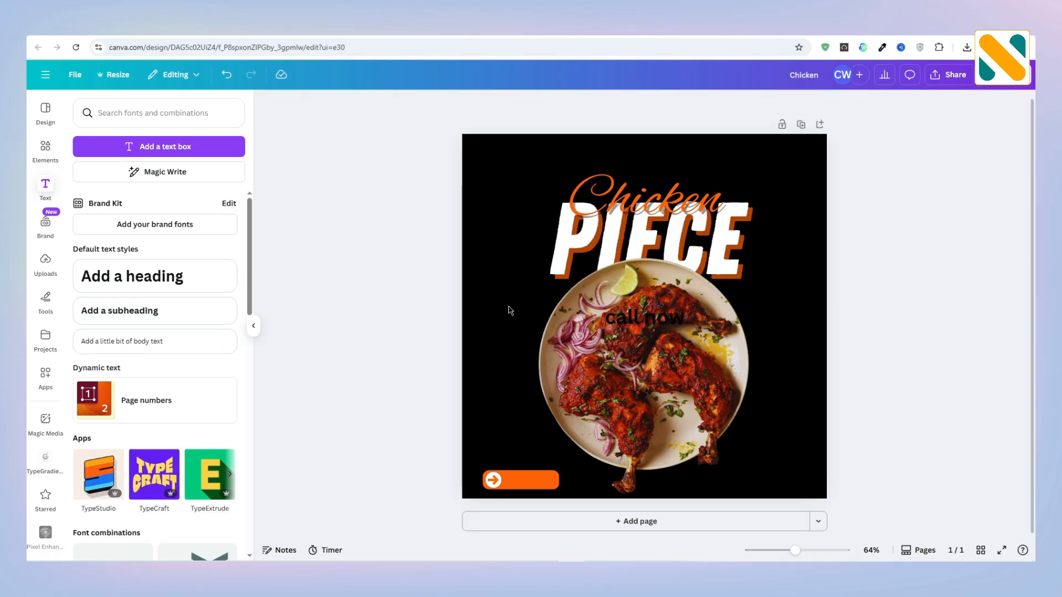
click(633, 320)
drag(632, 320, 534, 481)
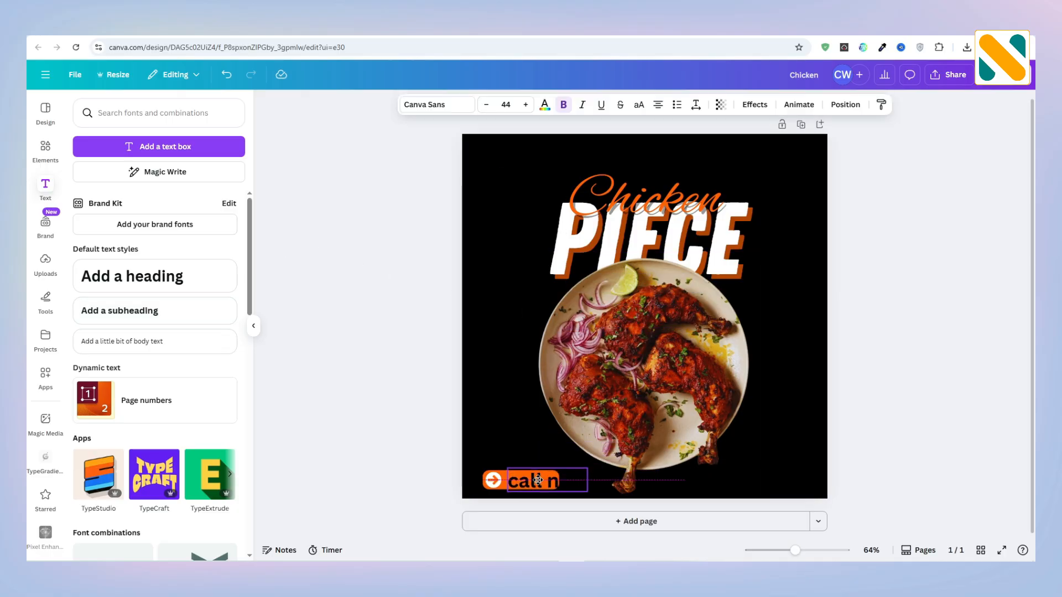
Step: Color the "call now" text white and switch it to uppercase
click(545, 108)
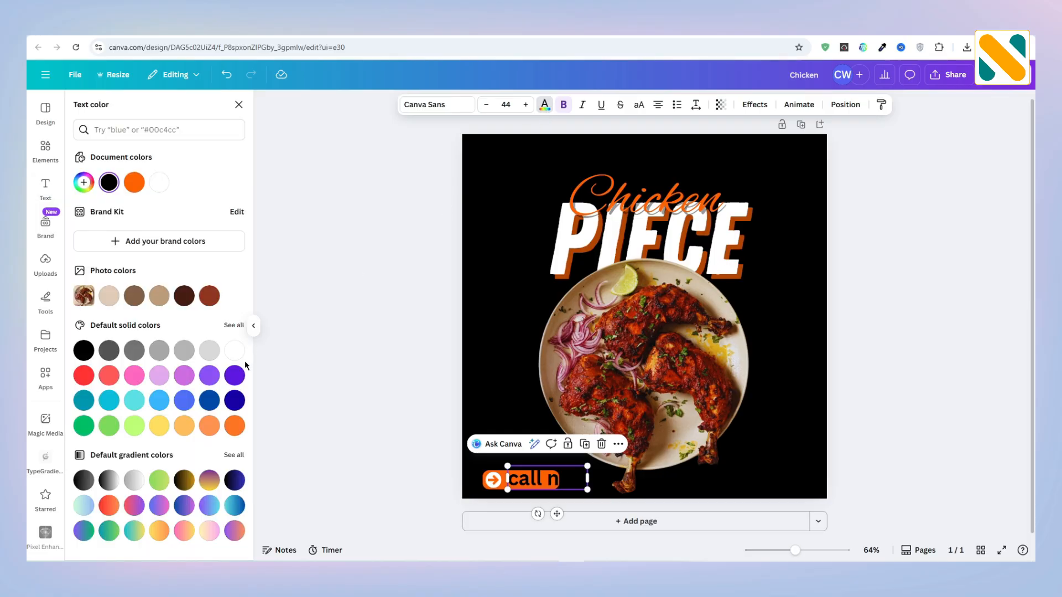
click(234, 350)
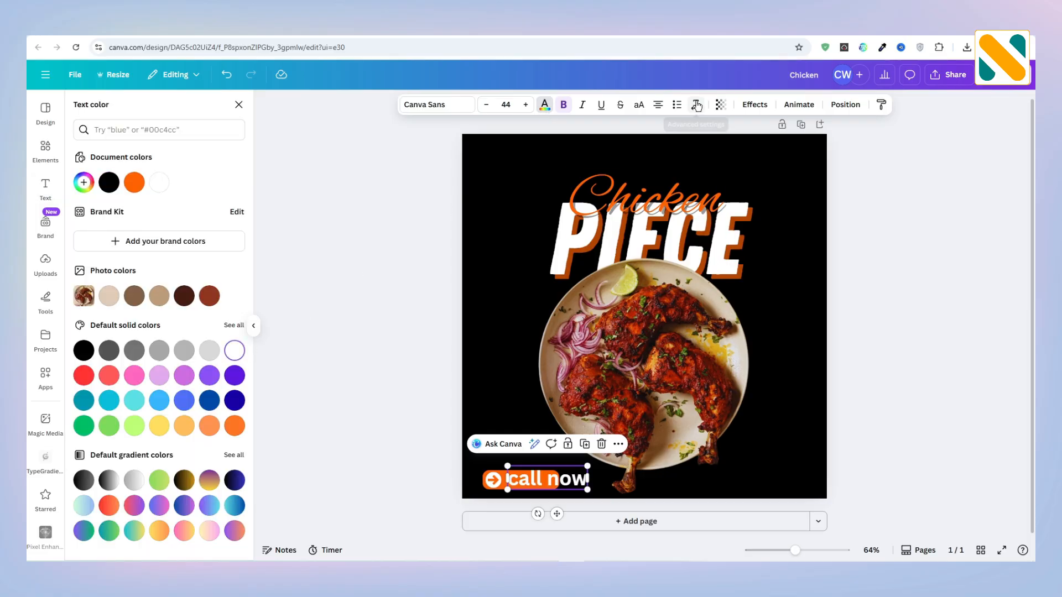
click(639, 105)
Step: Set the "CALL NOW" text to the Montserrat Bold font
click(423, 104)
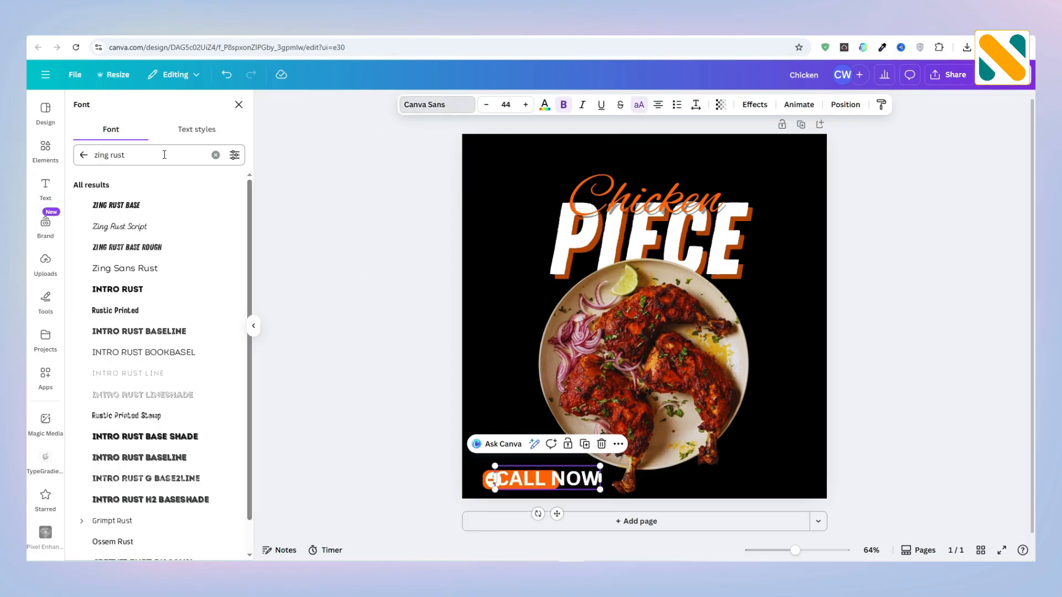
text(monts)
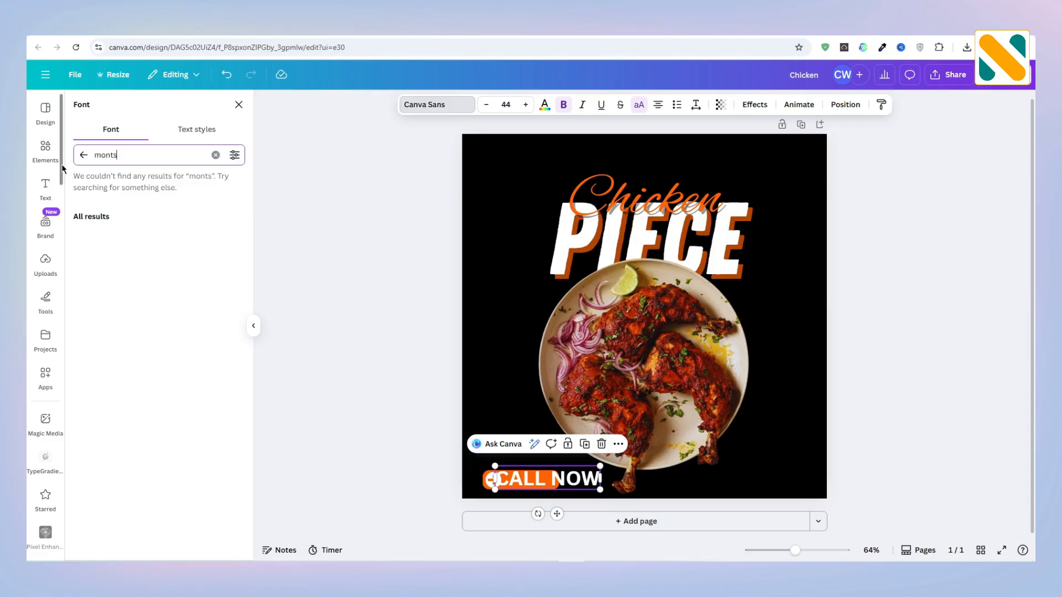
text(errat)
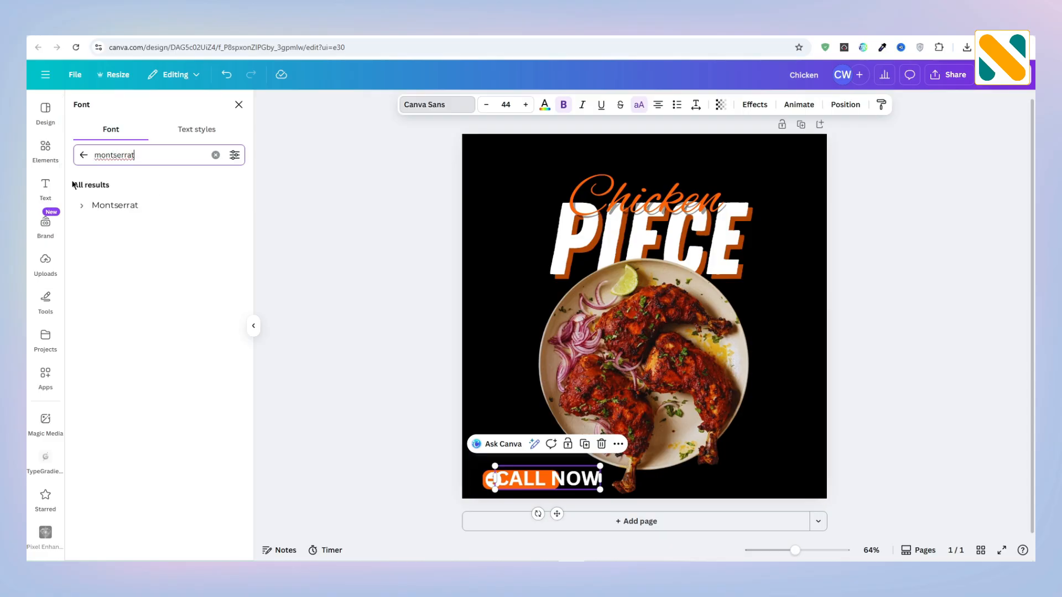
click(80, 205)
click(135, 353)
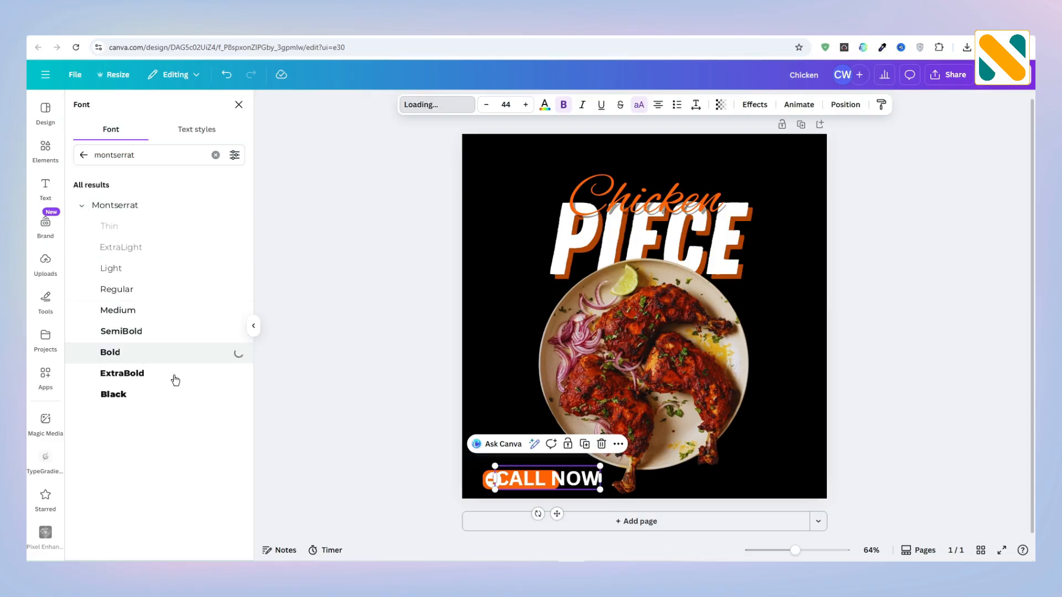
Step: Shrink the "CALL NOW" text to about size 17 and fit it inside the orange button beside the arrow icon
drag(602, 490, 535, 507)
click(529, 483)
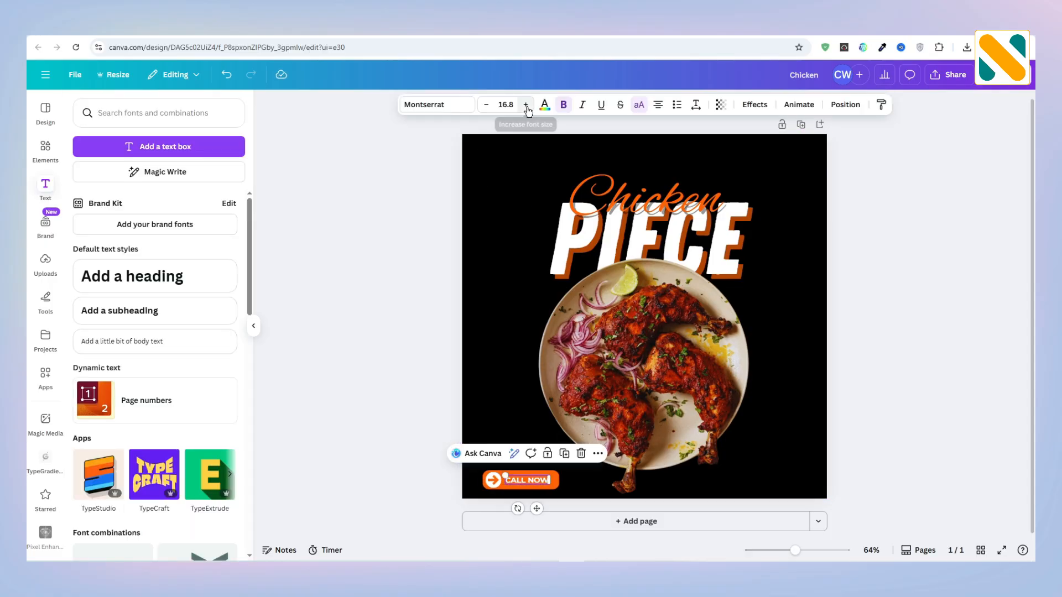
click(320, 403)
click(492, 483)
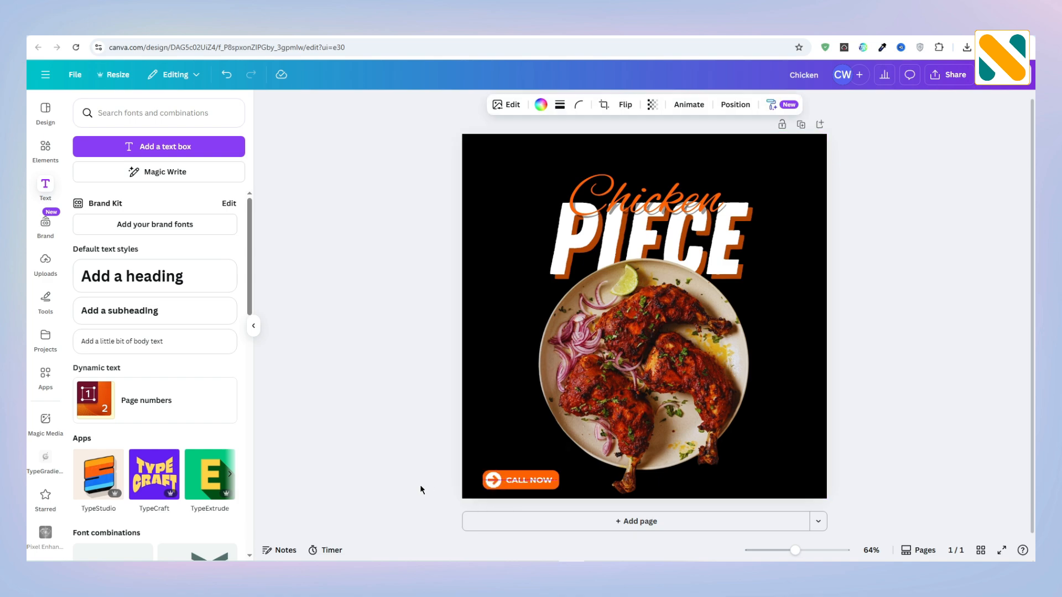
click(420, 485)
Step: Search the graphics for "call", add the black phone handset with sound waves, and color it white
click(45, 149)
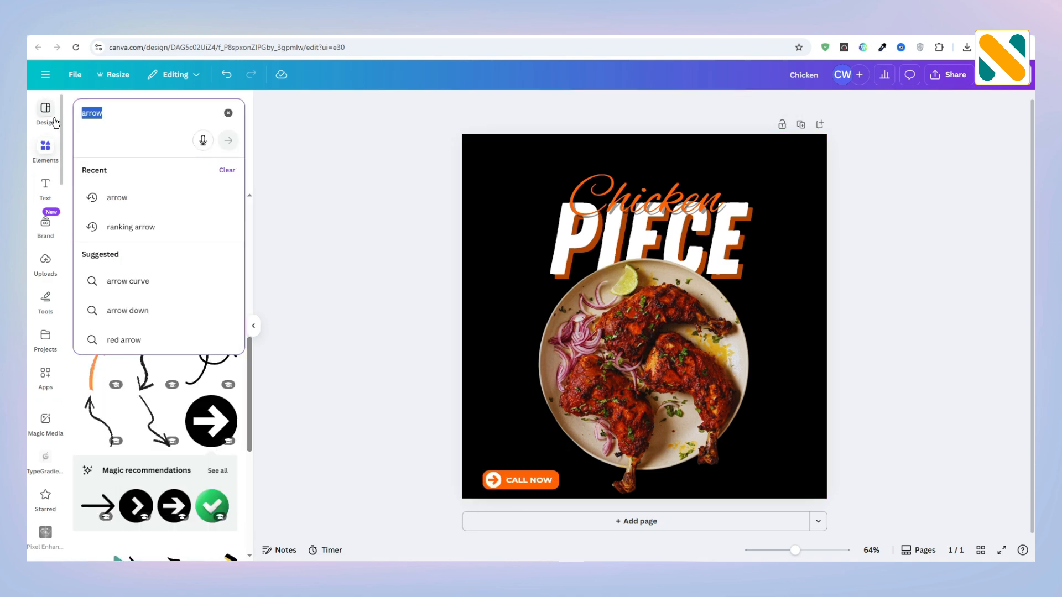
text(call)
key(Return)
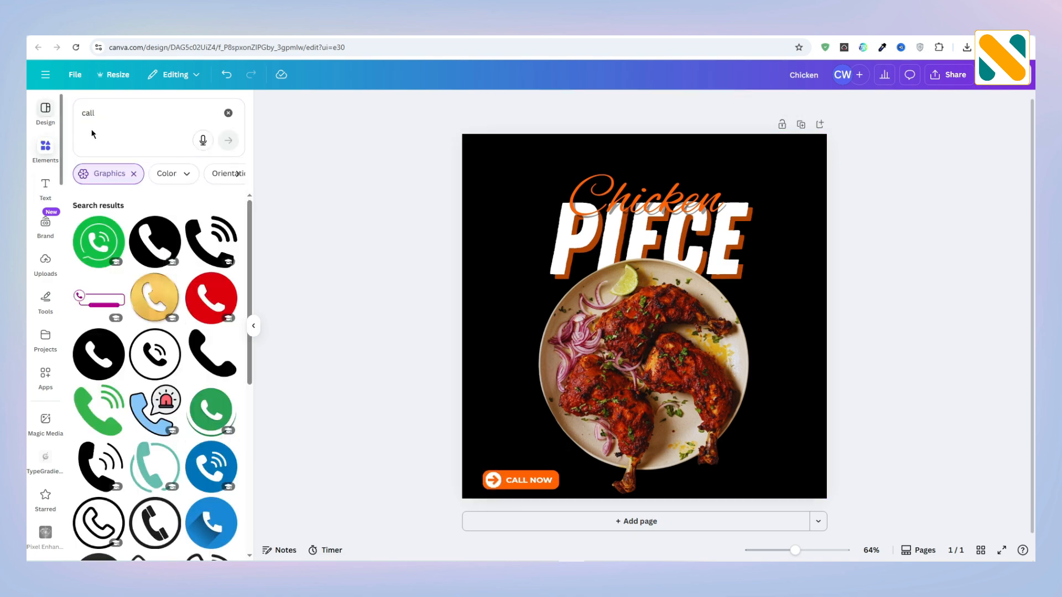
click(191, 224)
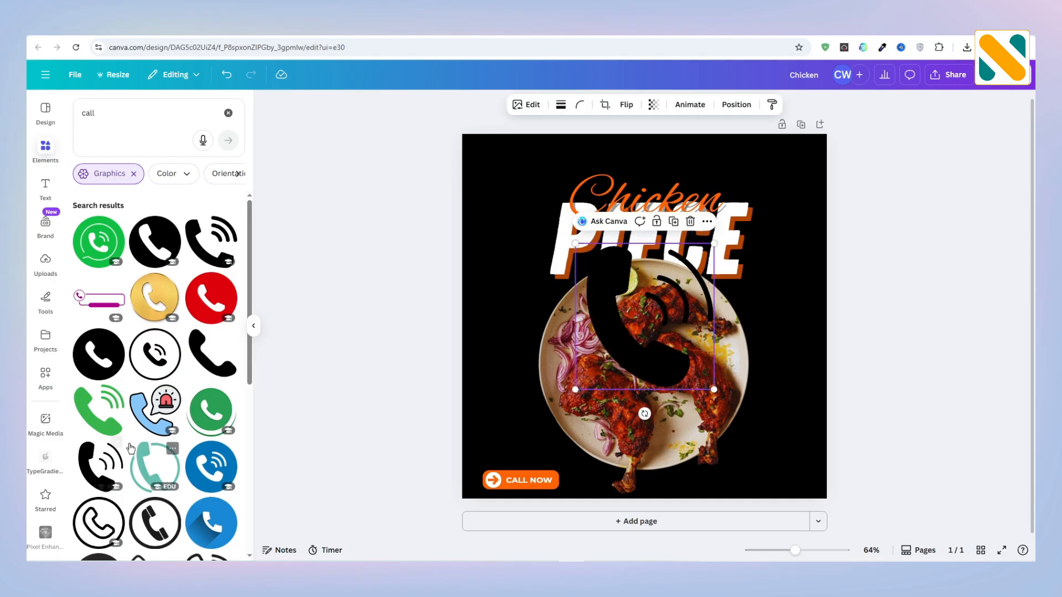
click(560, 104)
click(541, 104)
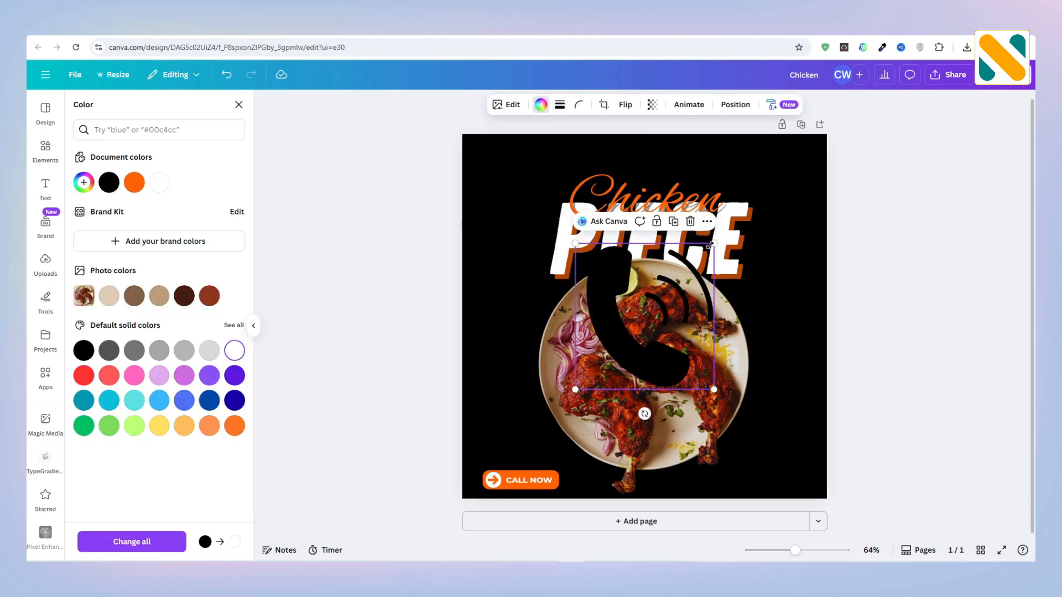
Step: Shrink the phone icon and place it near the design's lower-right corner, level with the "CALL NOW" button
drag(711, 244, 599, 365)
drag(597, 415, 749, 515)
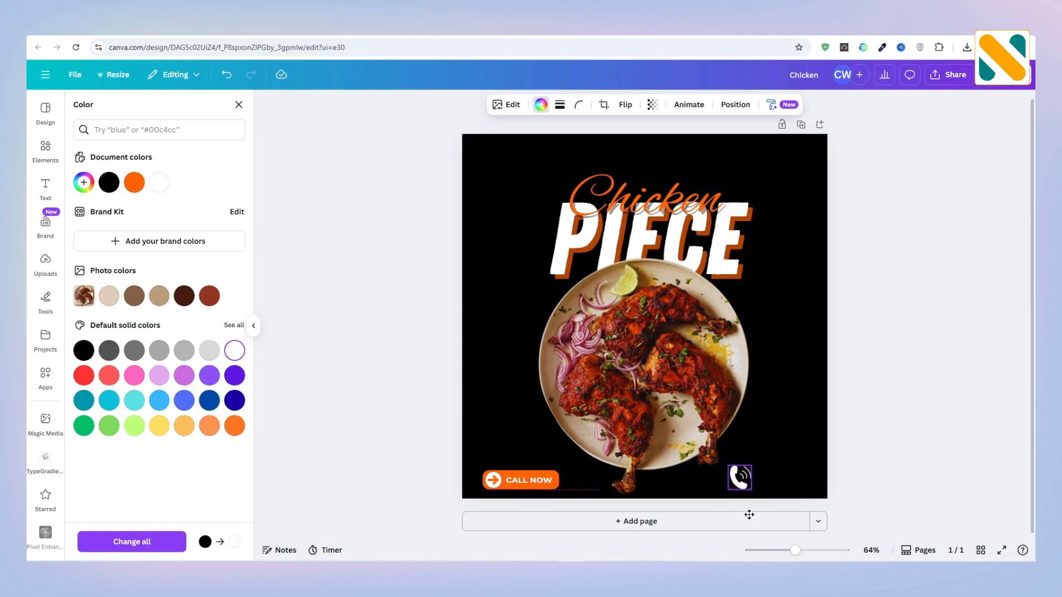
drag(752, 467, 730, 480)
Step: Add a subheading in Montserrat SemiBold containing the contact phone number
click(50, 198)
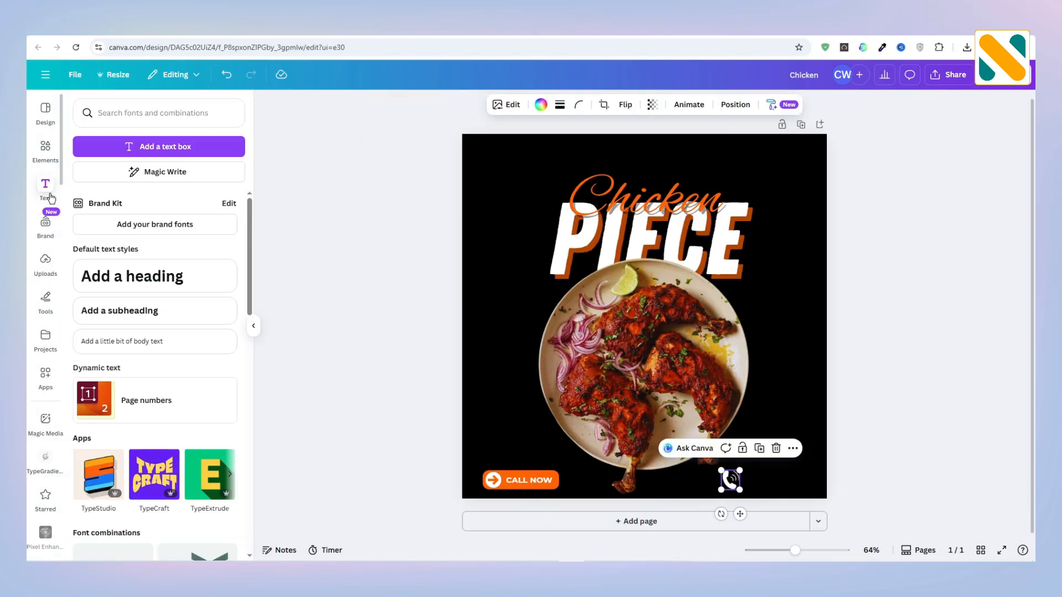
click(142, 316)
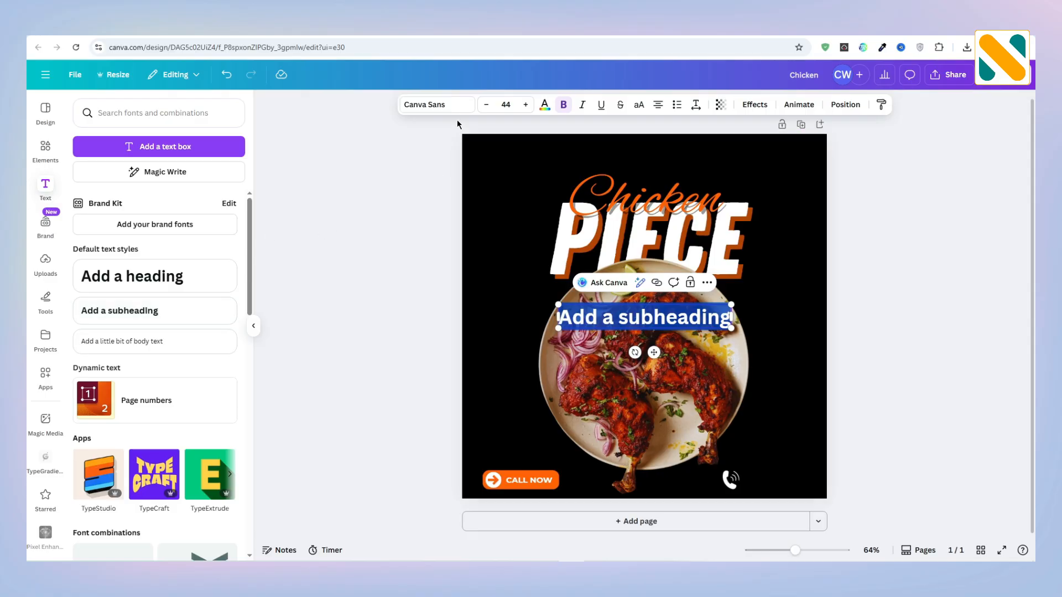
click(449, 108)
click(82, 207)
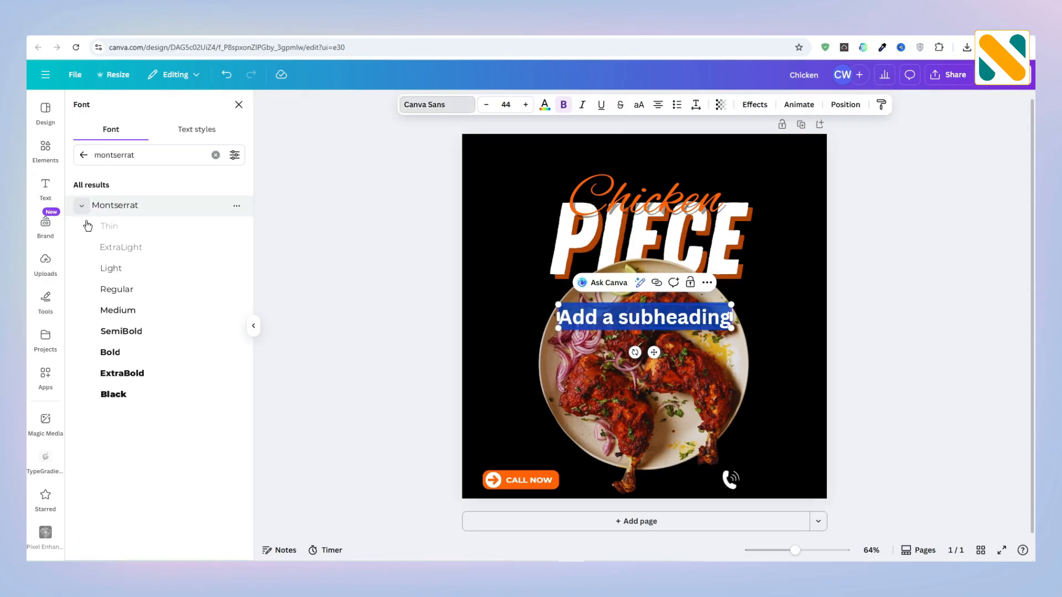
click(126, 334)
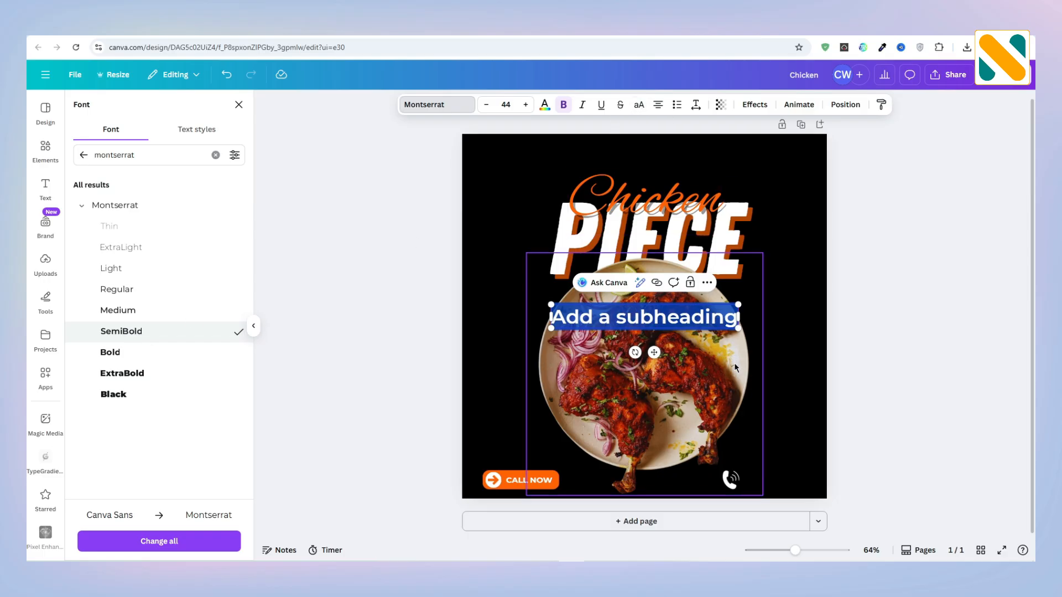
text(0123-4)
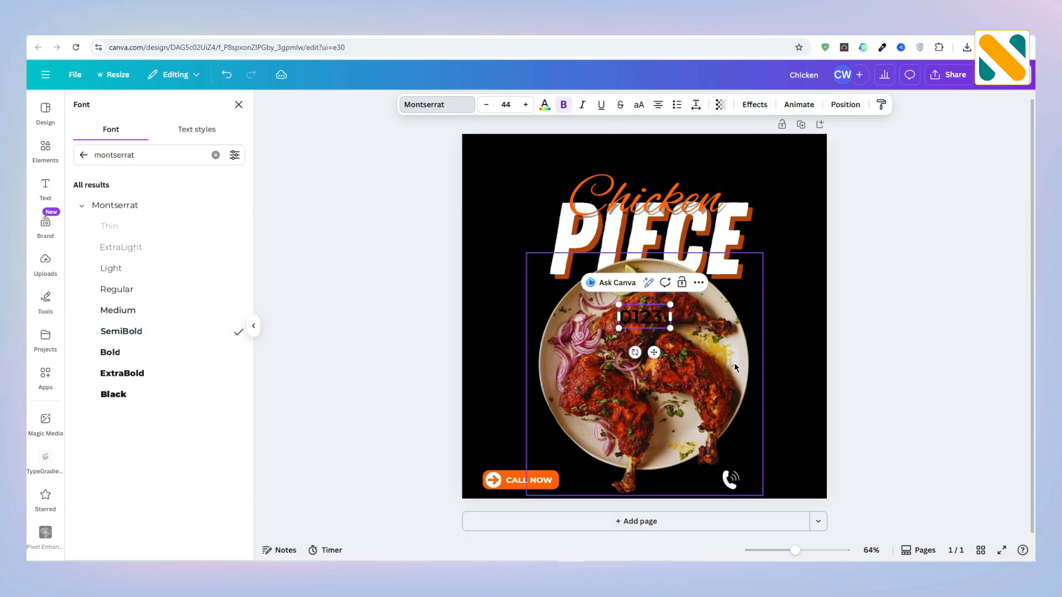
text(56-789)
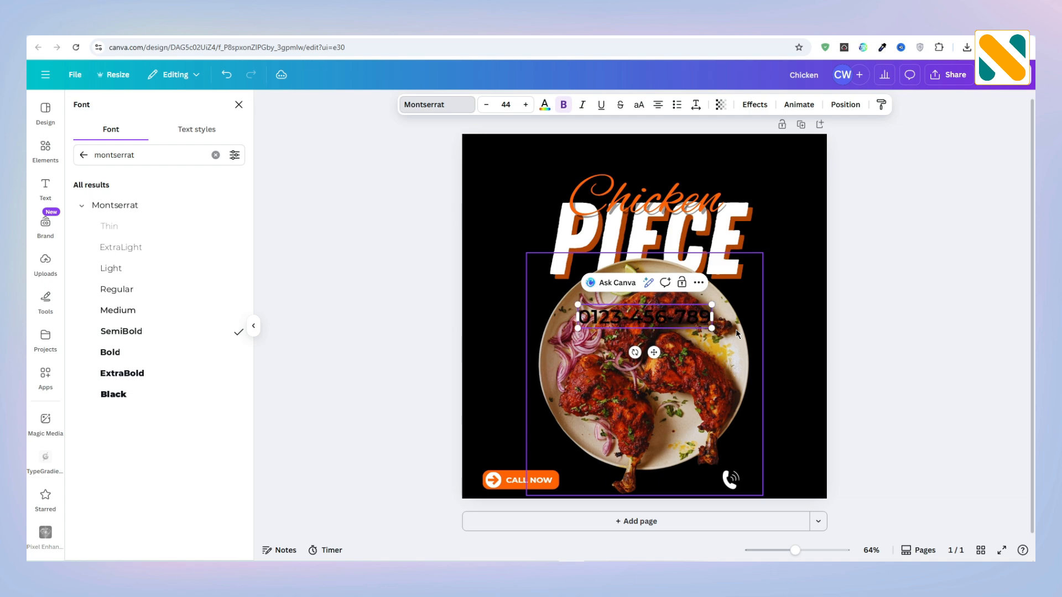
click(377, 235)
Step: Color the phone number text orange, then shrink it to about size 22 beside the white phone icon
click(622, 317)
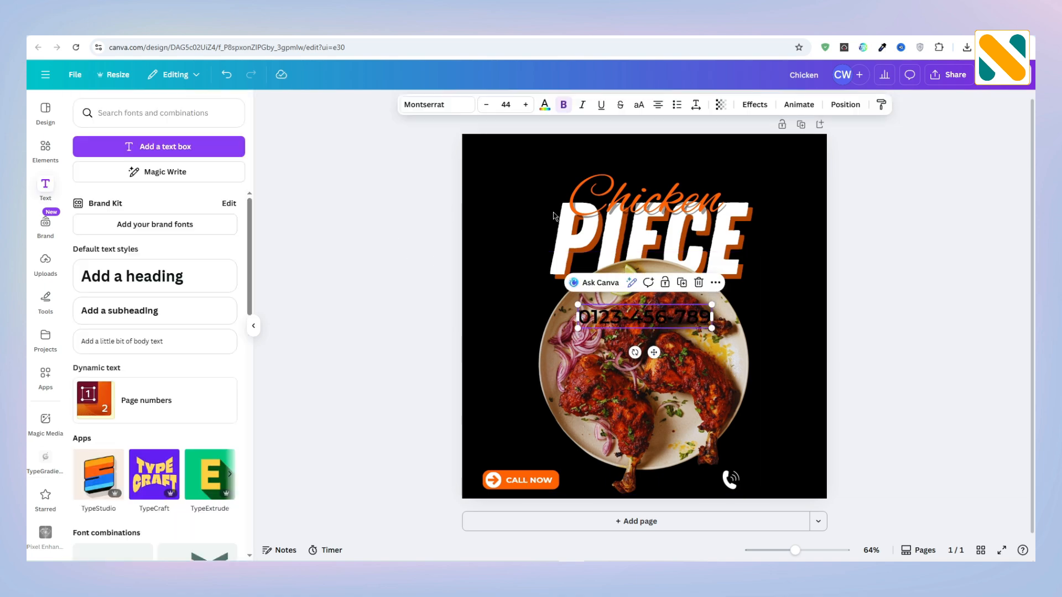
click(545, 110)
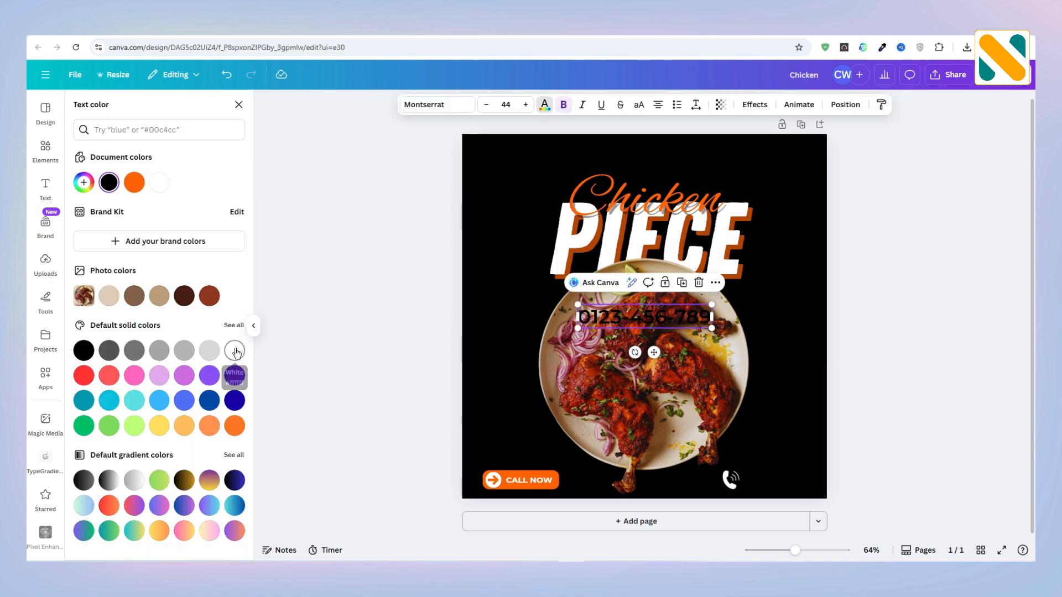
click(135, 183)
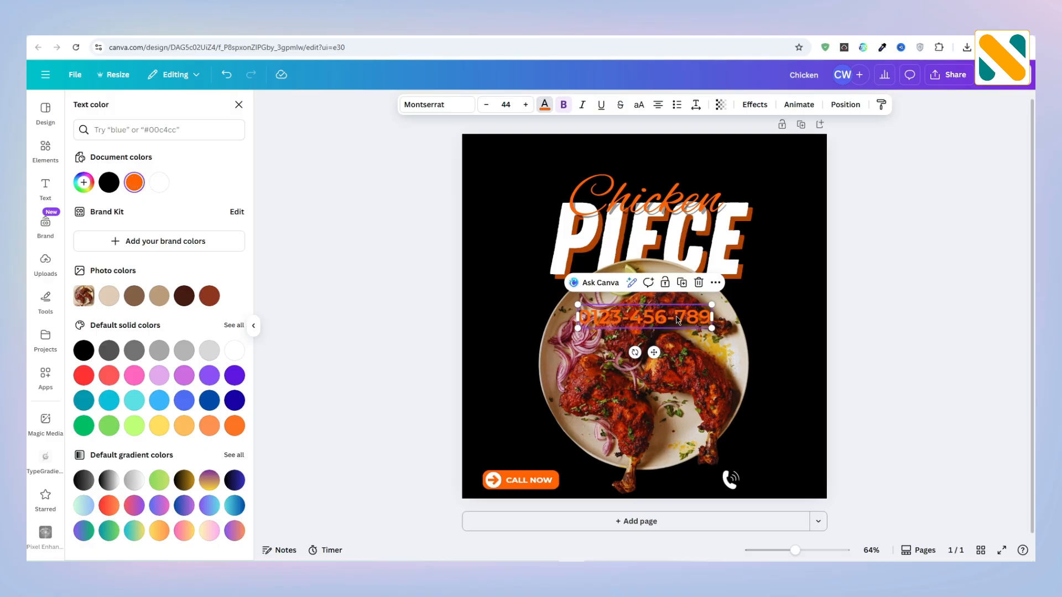
drag(665, 320, 756, 479)
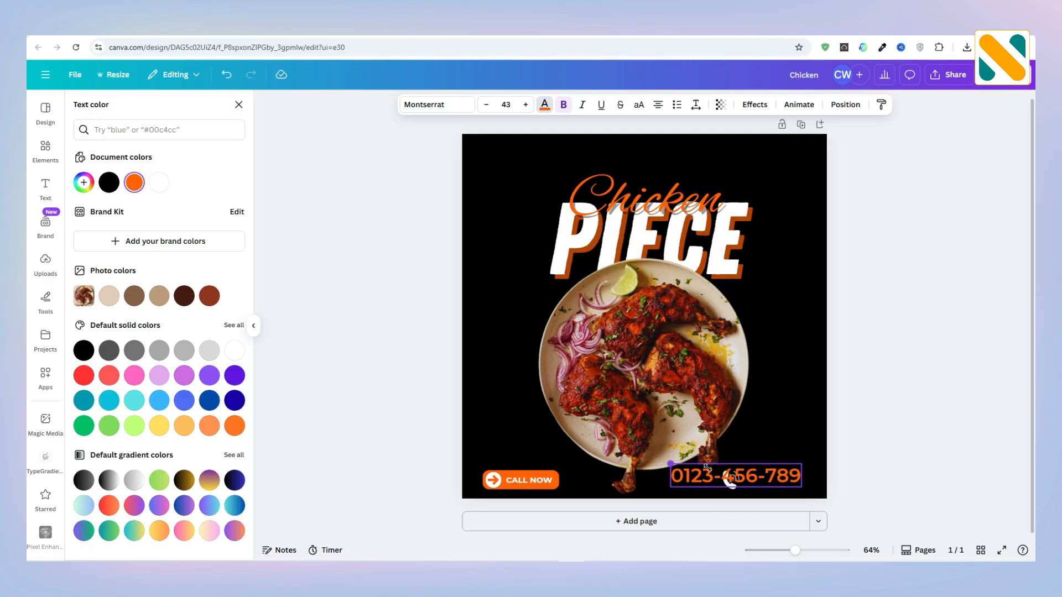
drag(668, 464, 765, 475)
click(942, 449)
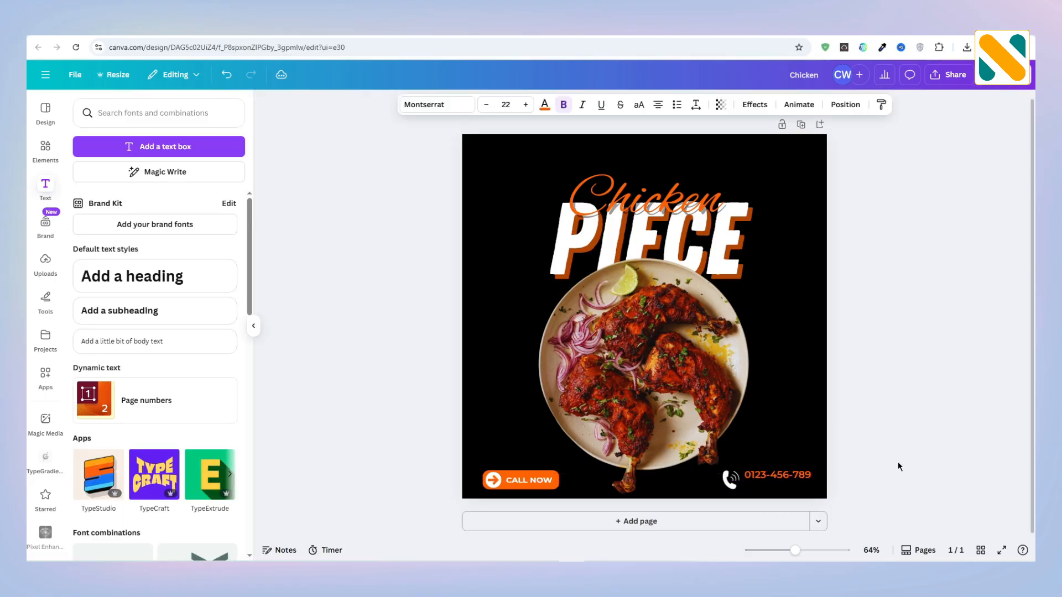
Step: Duplicate the phone number text, place the copy above the original, and color the copy white
click(802, 478)
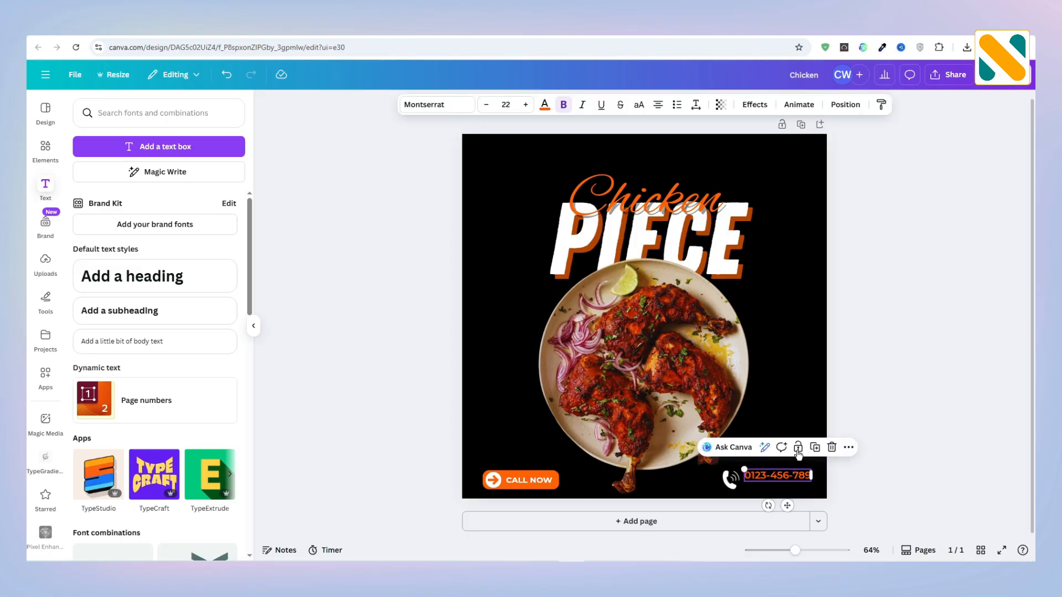
click(815, 448)
drag(787, 481, 787, 441)
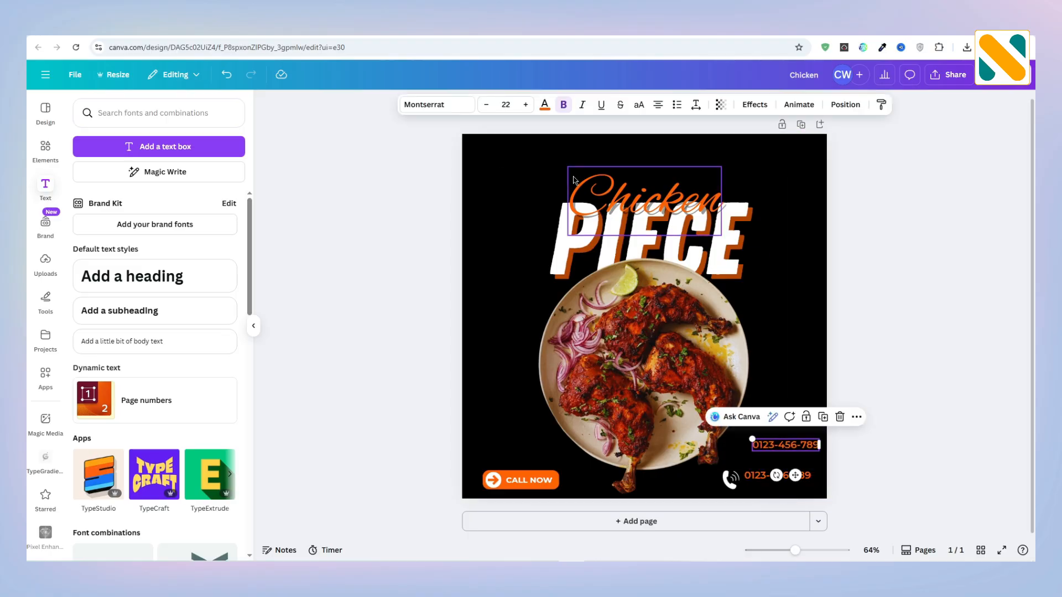
click(545, 104)
click(234, 351)
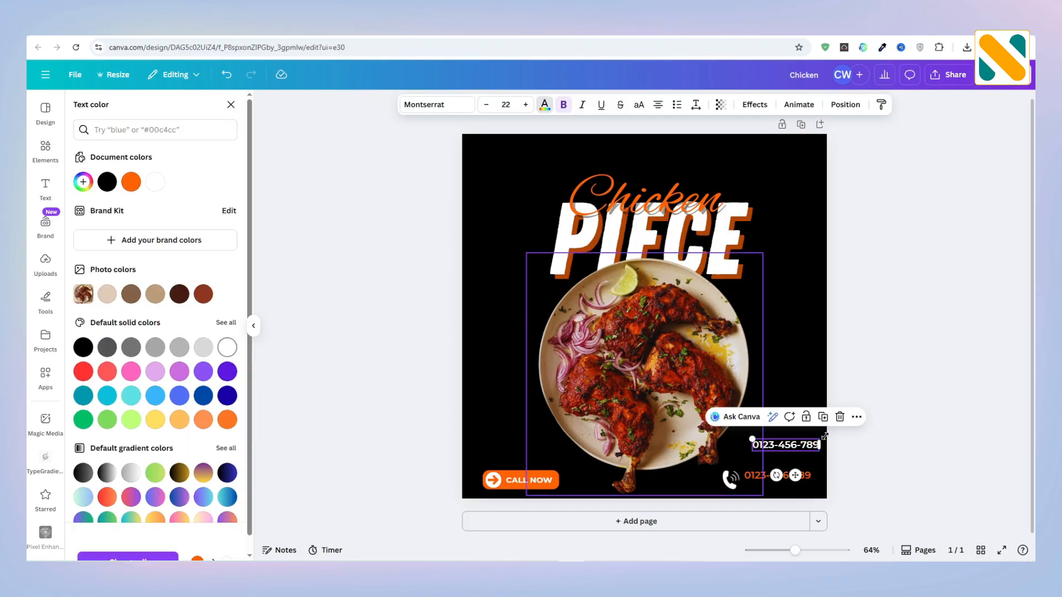
Step: Replace the white copy's text with "your business location"
double_click(786, 448)
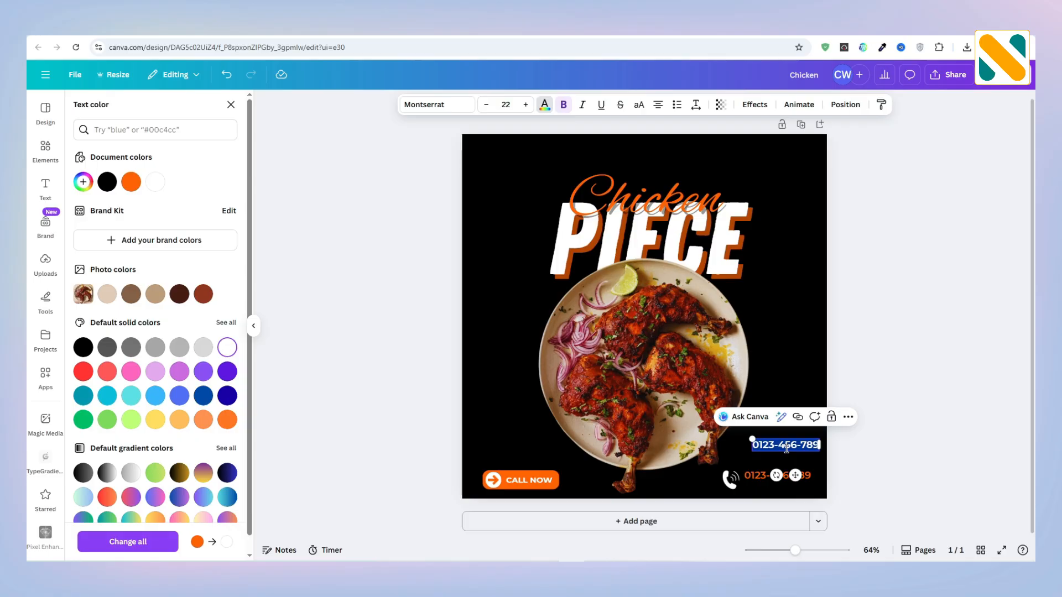
key(BackSpace)
text(your bus)
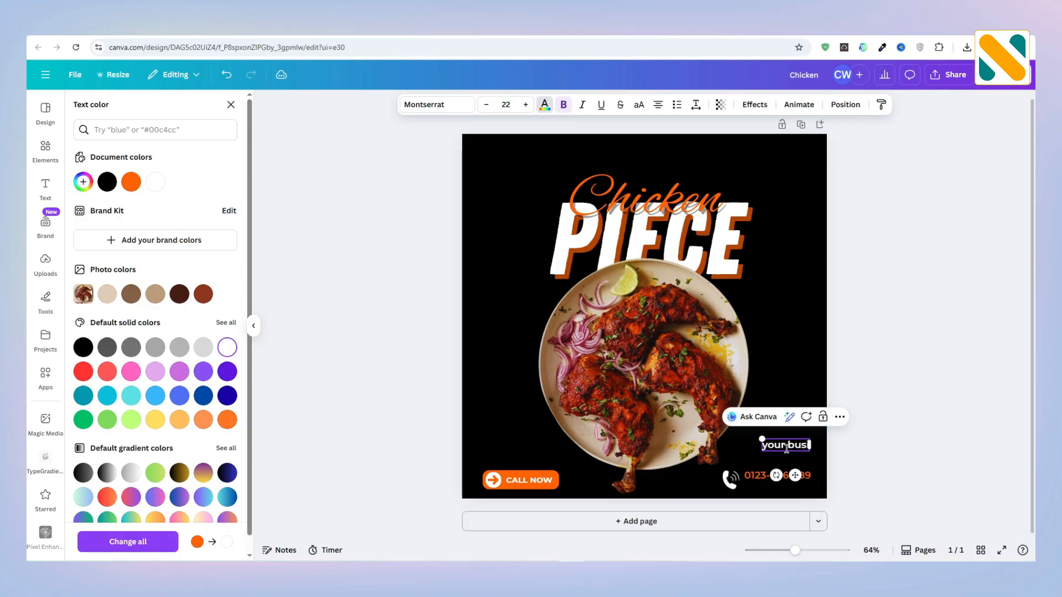
text(iness location)
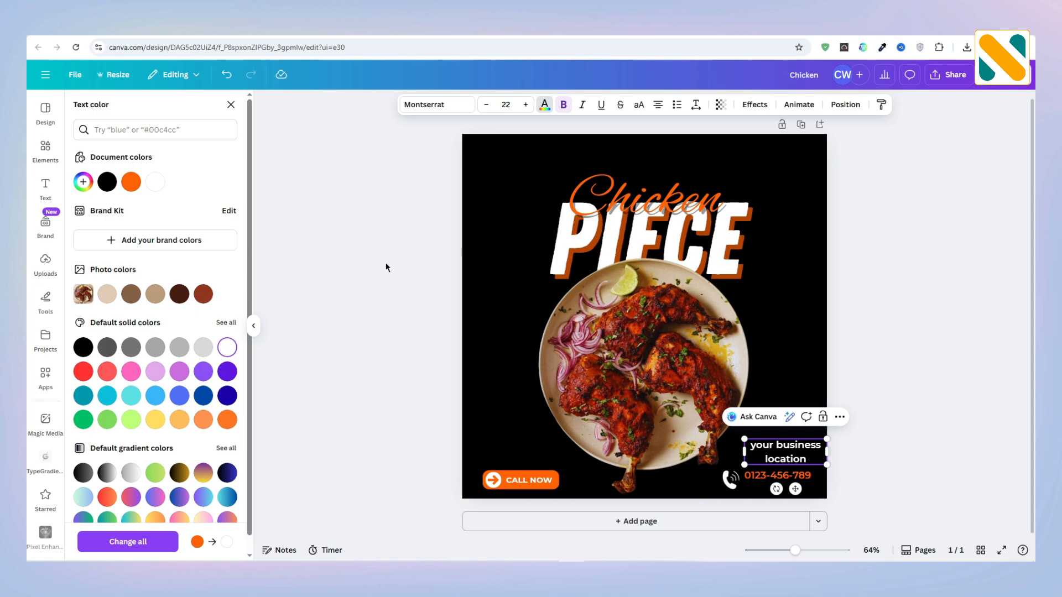
click(386, 267)
Step: Shrink the "your business location" text to about size 13.3 and align it directly under the phone number
click(785, 451)
mouse_move(744, 451)
mouse_down()
mouse_move(706, 450)
mouse_move(758, 444)
mouse_up()
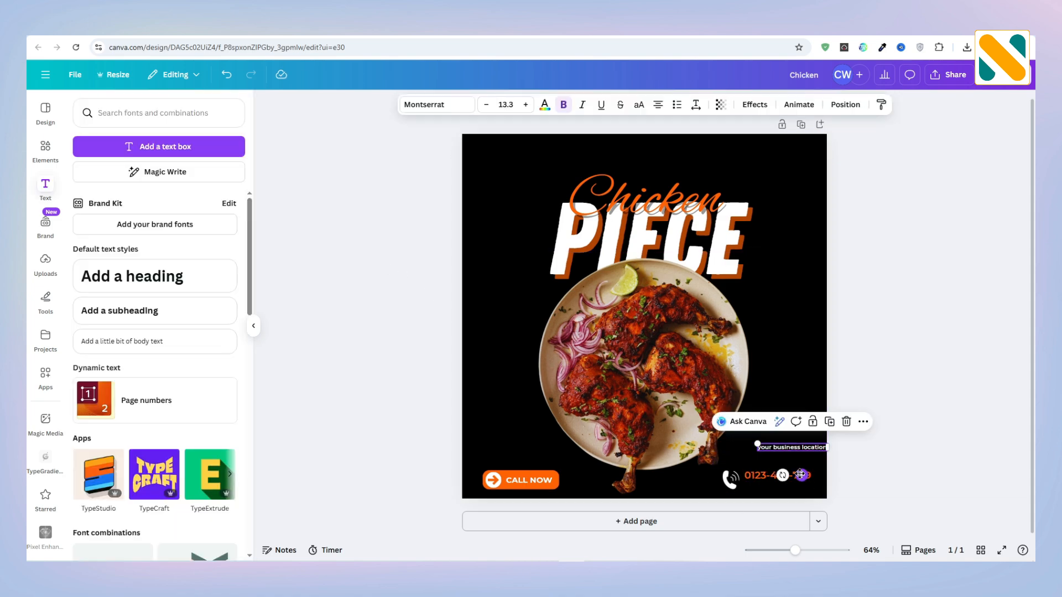
mouse_move(800, 475)
mouse_down()
mouse_move(787, 511)
mouse_move(811, 488)
mouse_move(783, 472)
mouse_up()
key(Left)
key(Left)
key(Left)
key(Left)
key(Left)
key(Left)
click(877, 474)
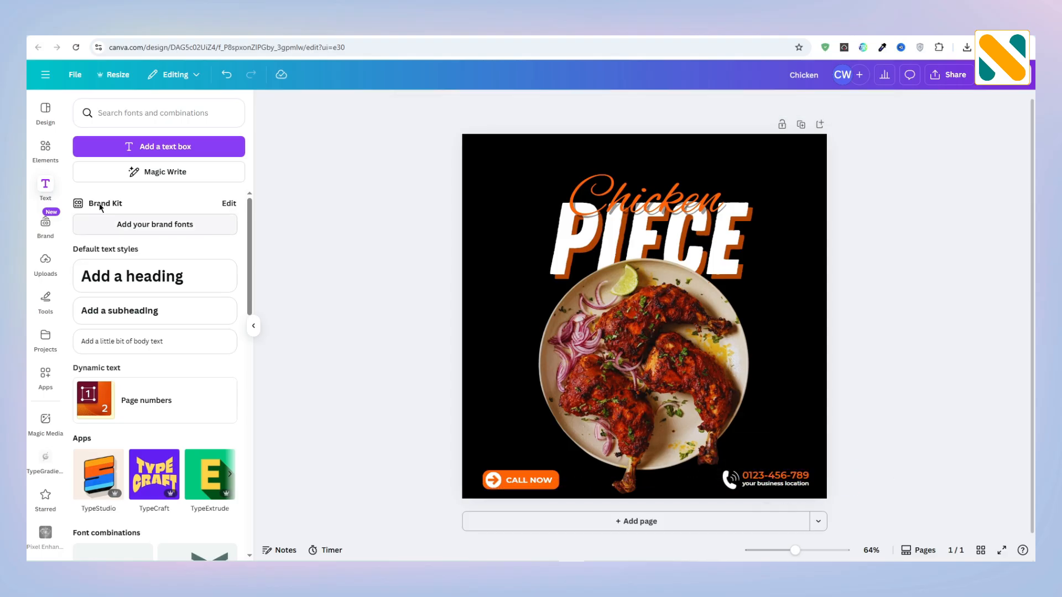
Step: Search the graphics for "onion slice" and add the overlapping purple onion rings to the design
click(46, 148)
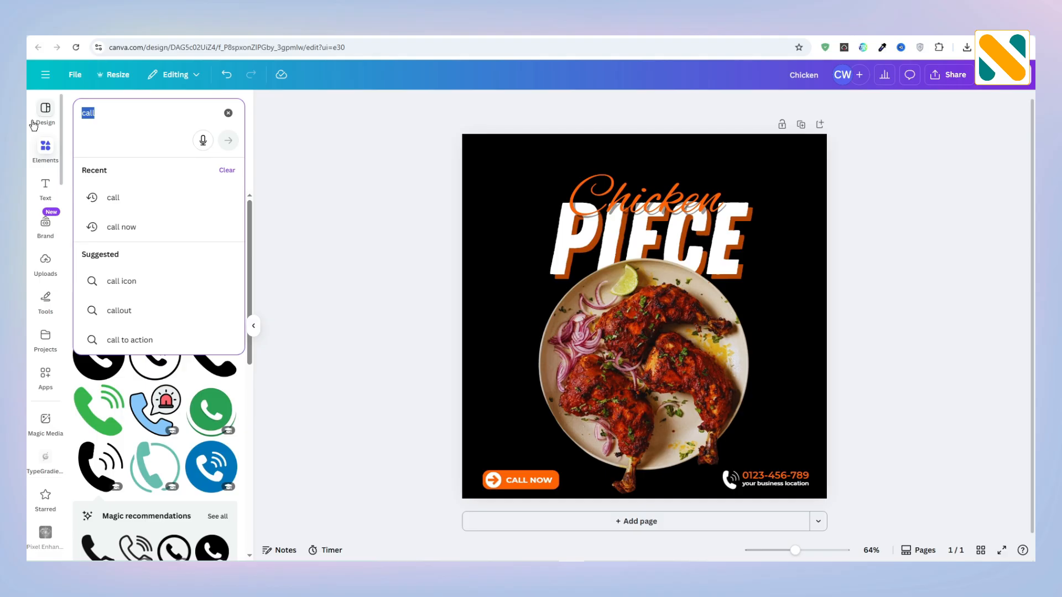
text(onion sl)
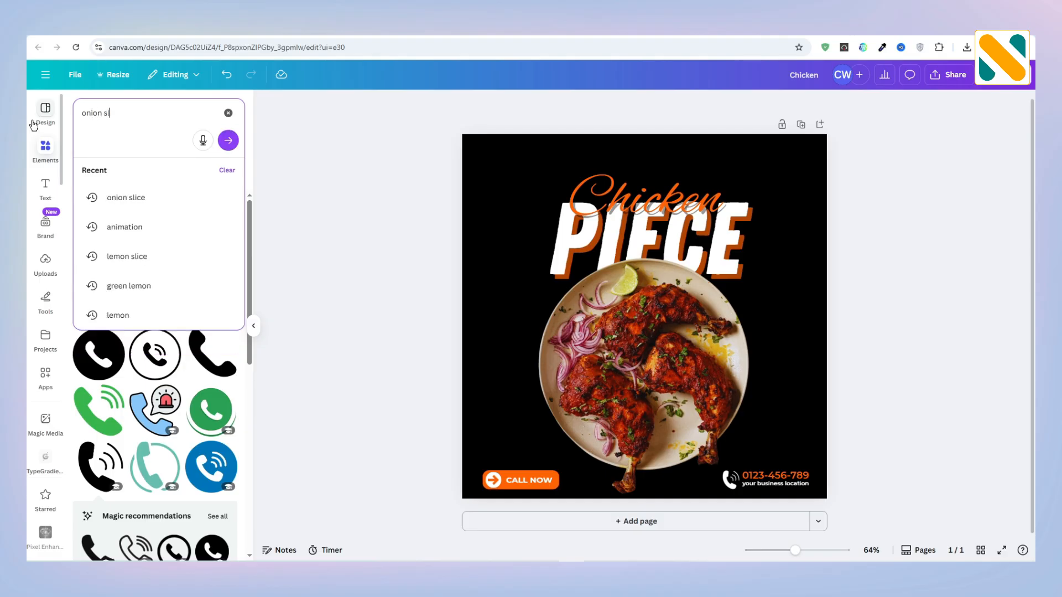
text(ice)
key(Return)
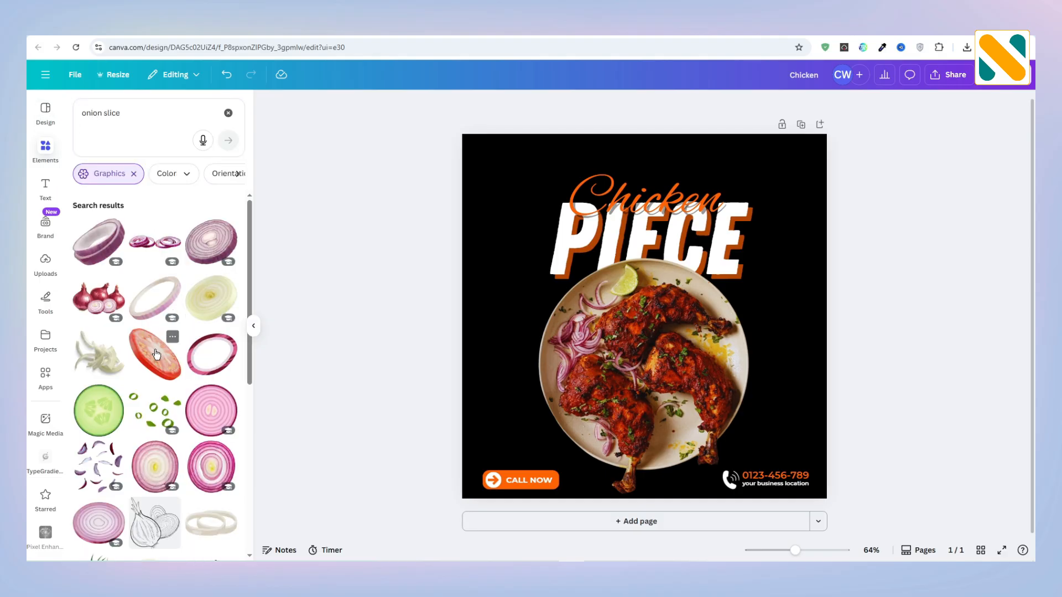
scroll(156, 355, down, 4)
click(99, 482)
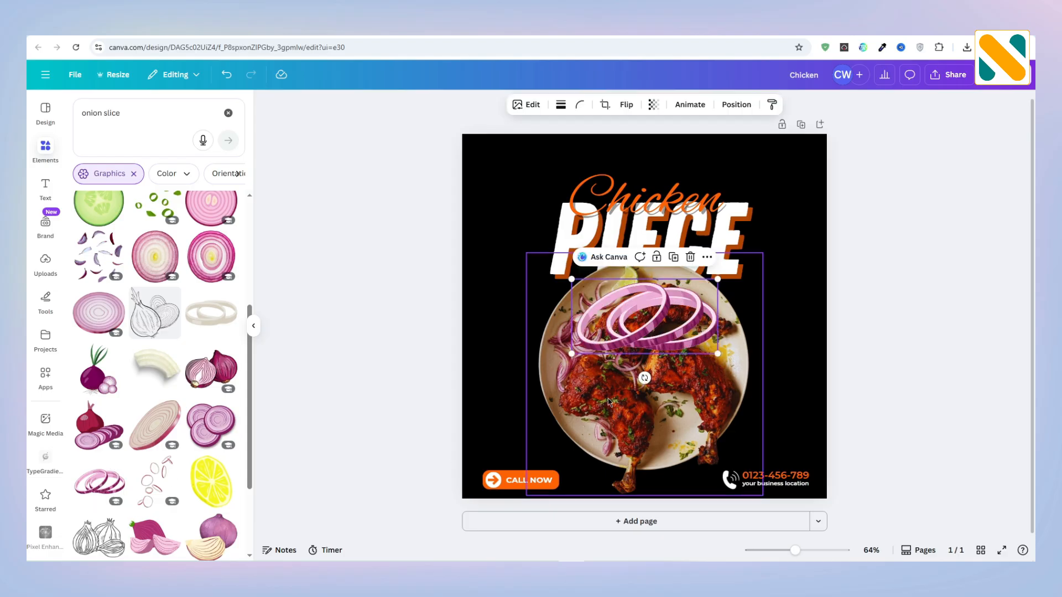
Step: Shrink the onion rings and place them at the design's upper-right corner, running partly off the page
drag(639, 337, 693, 236)
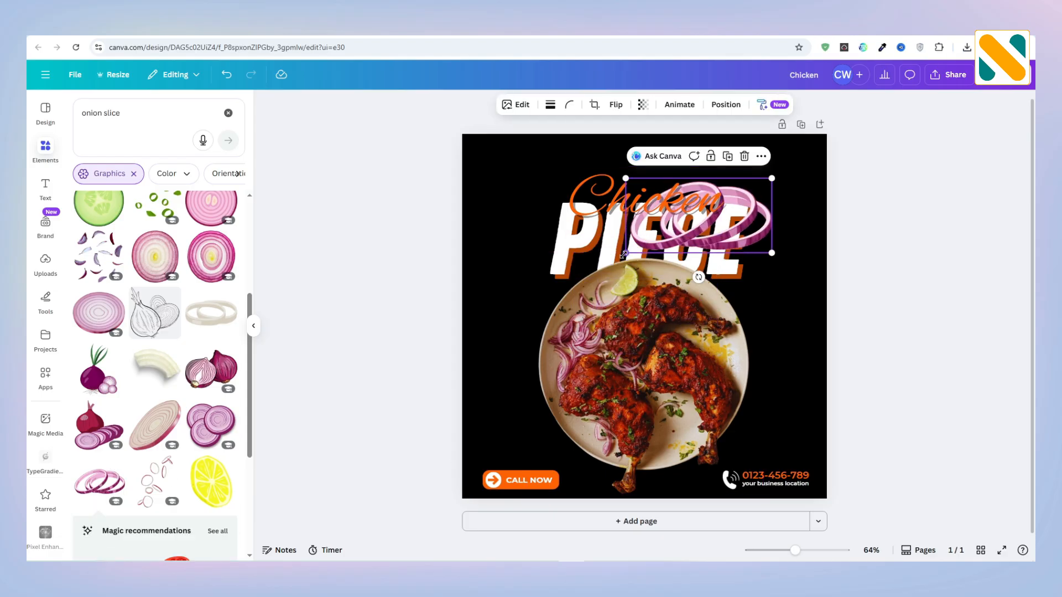
drag(623, 255, 679, 225)
drag(753, 202, 835, 149)
drag(763, 169, 815, 165)
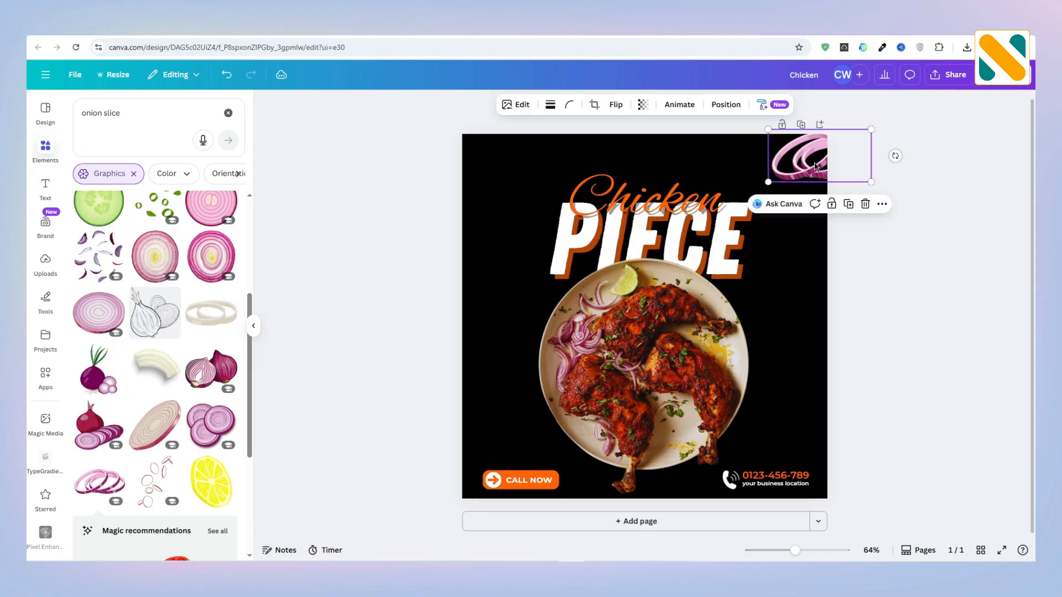
Step: Duplicate the onion rings and place a much smaller copy to the left of the "Chicken" title
click(848, 204)
drag(868, 191, 545, 230)
click(416, 266)
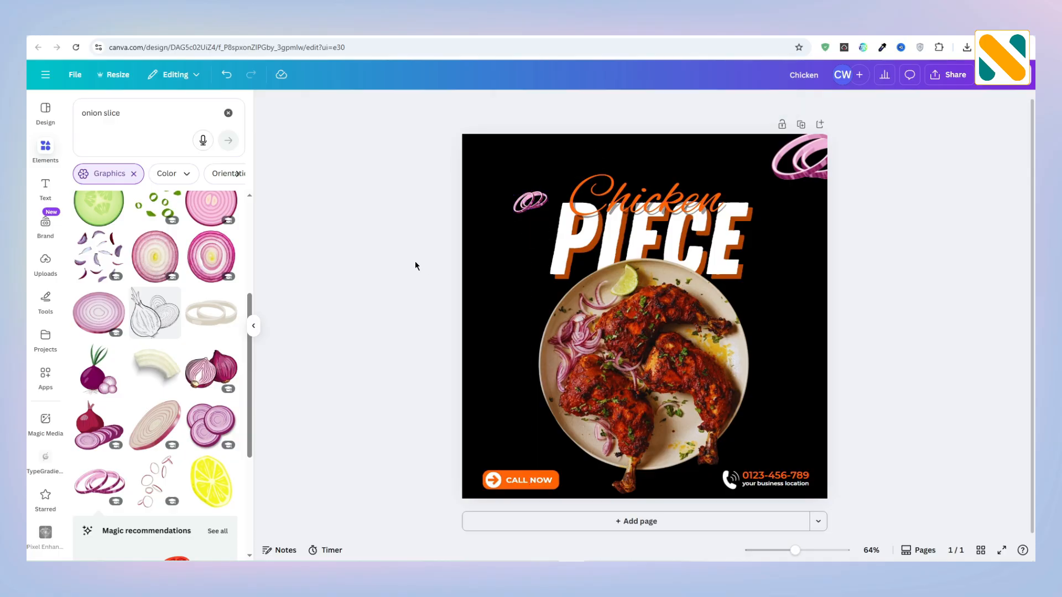
Step: Search the graphics for "food logo", add the chef with white hat and red scarf, and shrink it to logo size
click(130, 115)
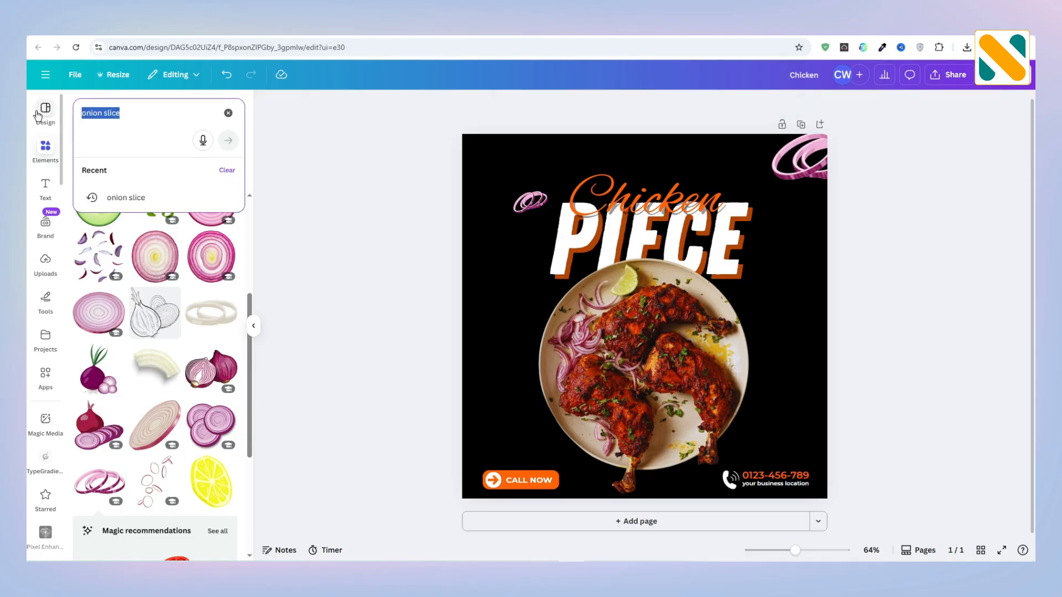
text(food )
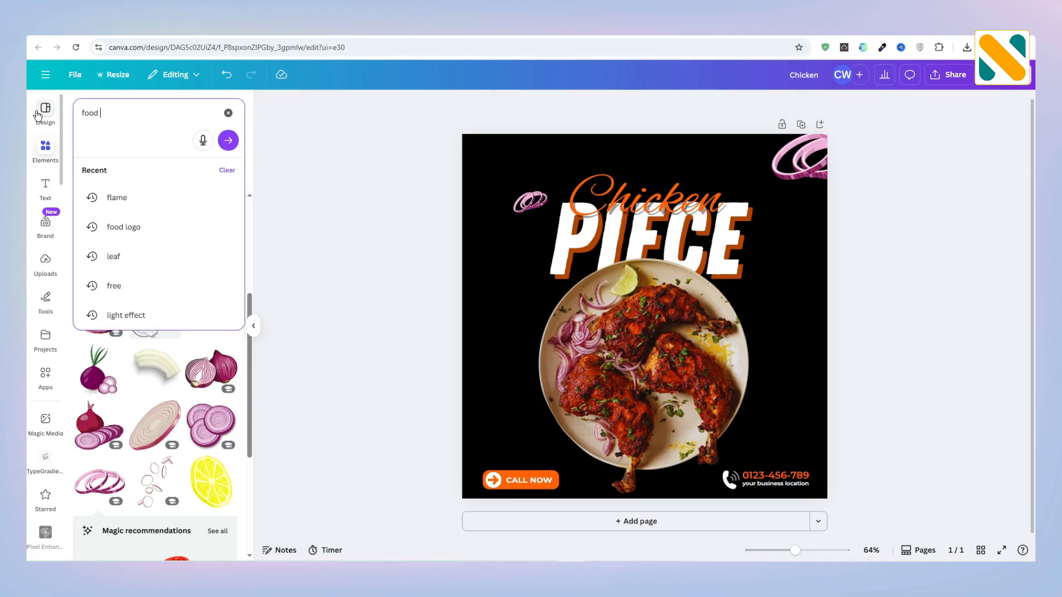
text(logo)
key(Return)
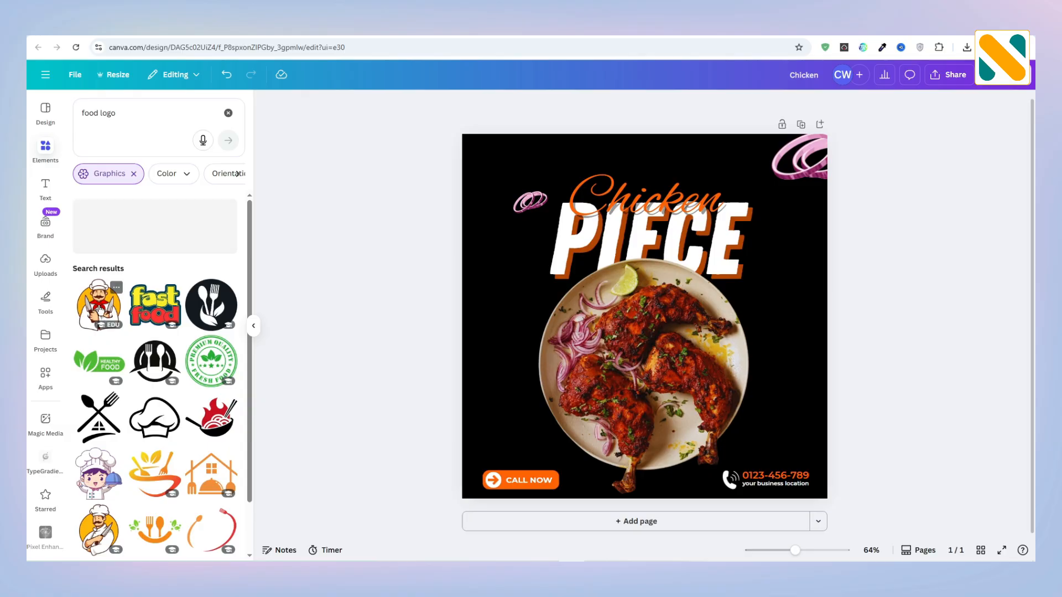
click(100, 308)
drag(708, 391, 604, 274)
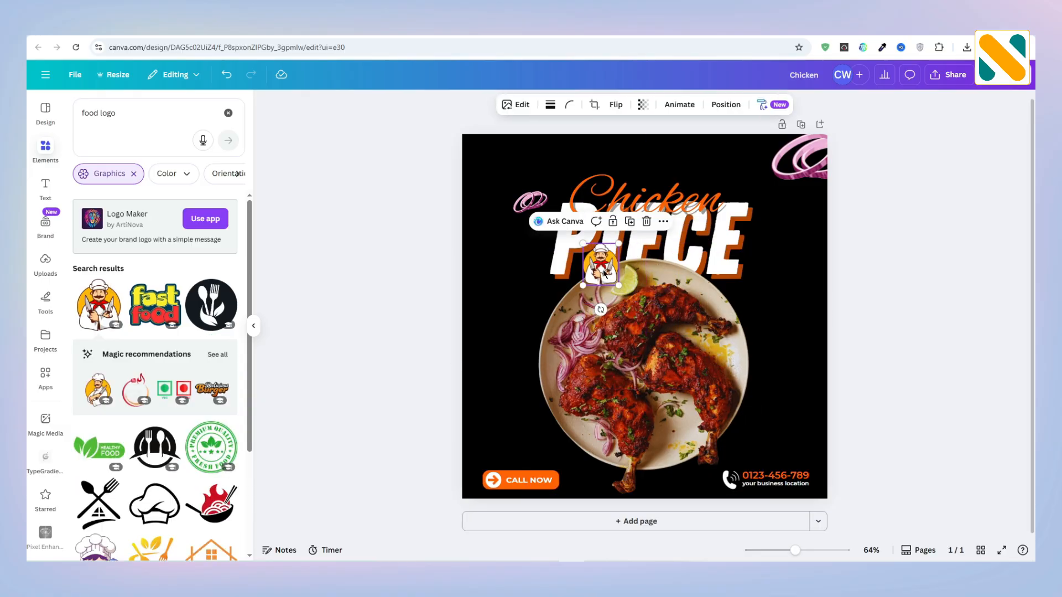
Step: Move the chef logo to the design's upper-left corner, enlarge it slightly, and shift the small onion rings a little lower
drag(519, 193, 500, 175)
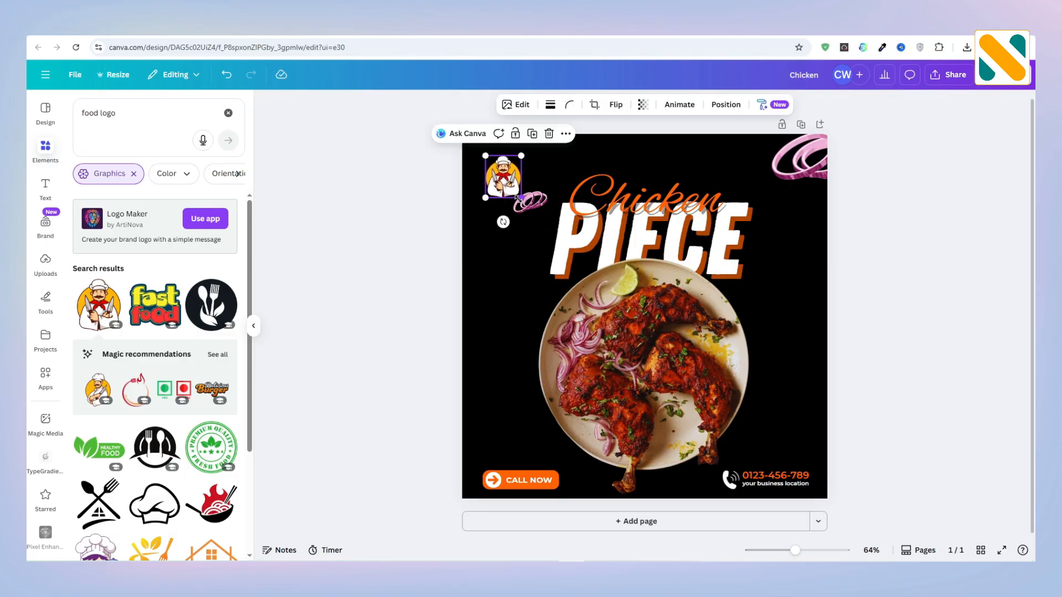
click(419, 221)
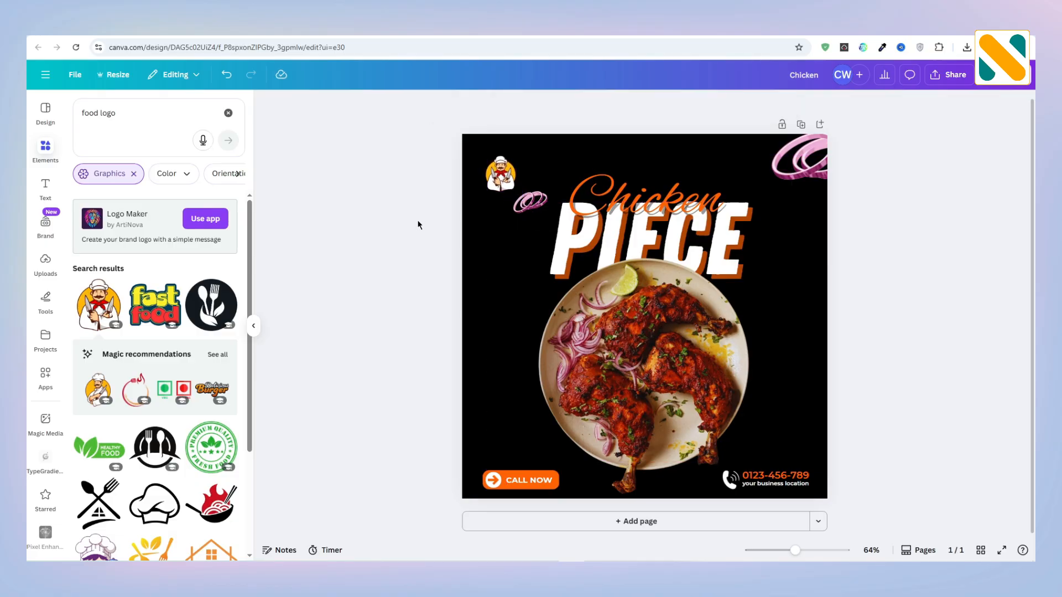
click(501, 179)
drag(516, 192, 524, 218)
click(500, 220)
Step: Search the elements for "leaf" without the Graphics filter and add the broad green leaf photo
drag(126, 114, 48, 118)
text(leaf)
key(Return)
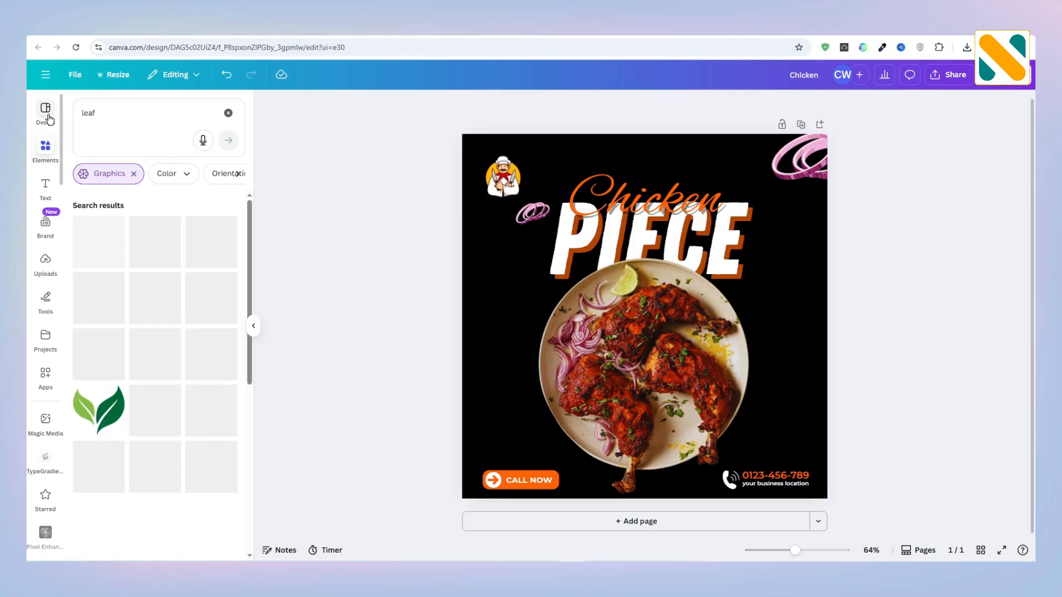
click(135, 173)
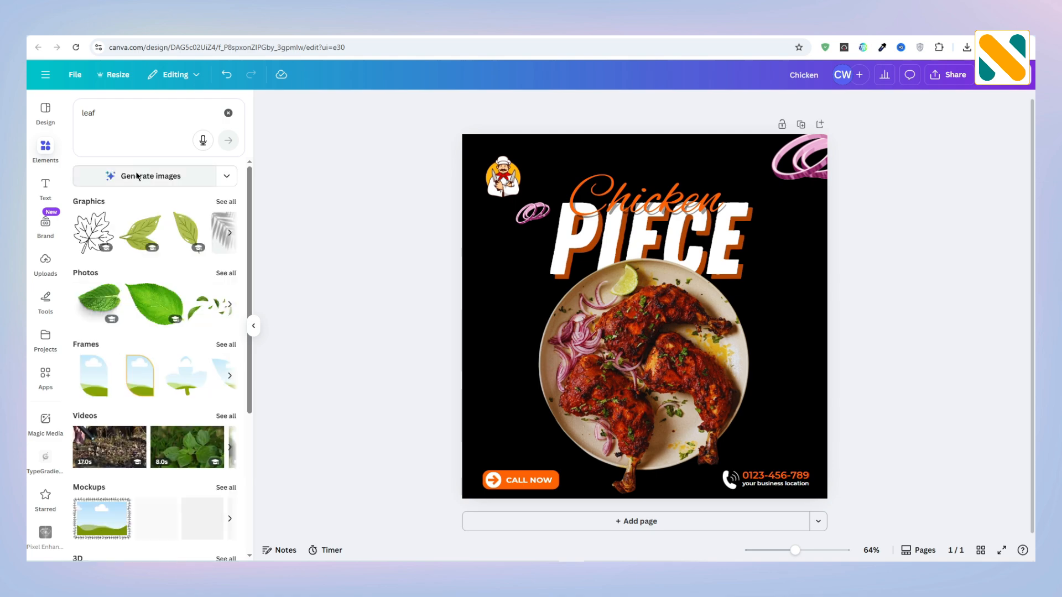
click(151, 336)
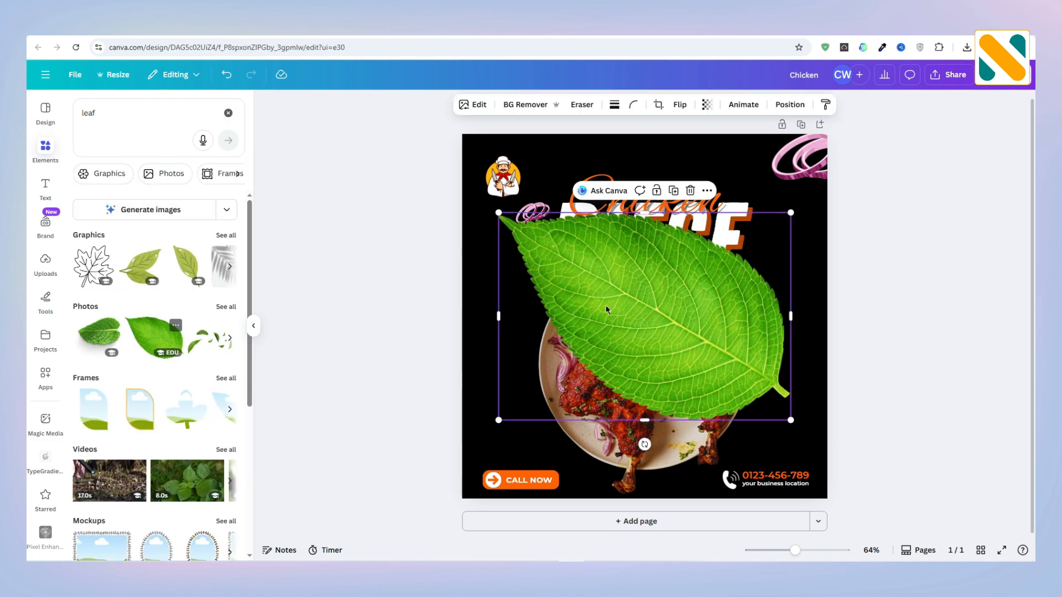
Step: Shrink the leaf to a small accent at the plate's lower left and set its transparency to 80
drag(792, 212, 521, 401)
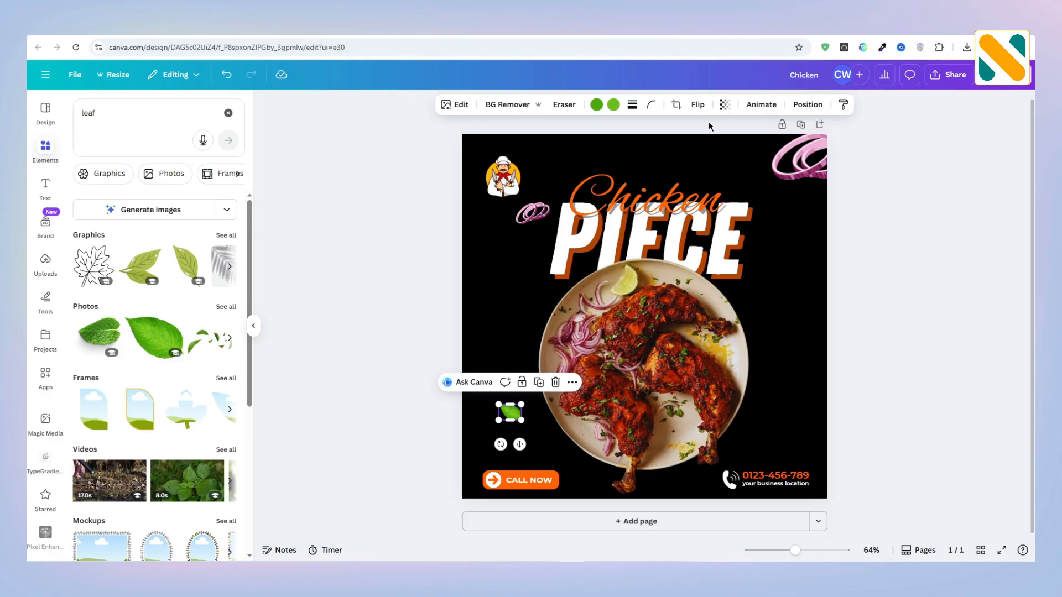
click(724, 105)
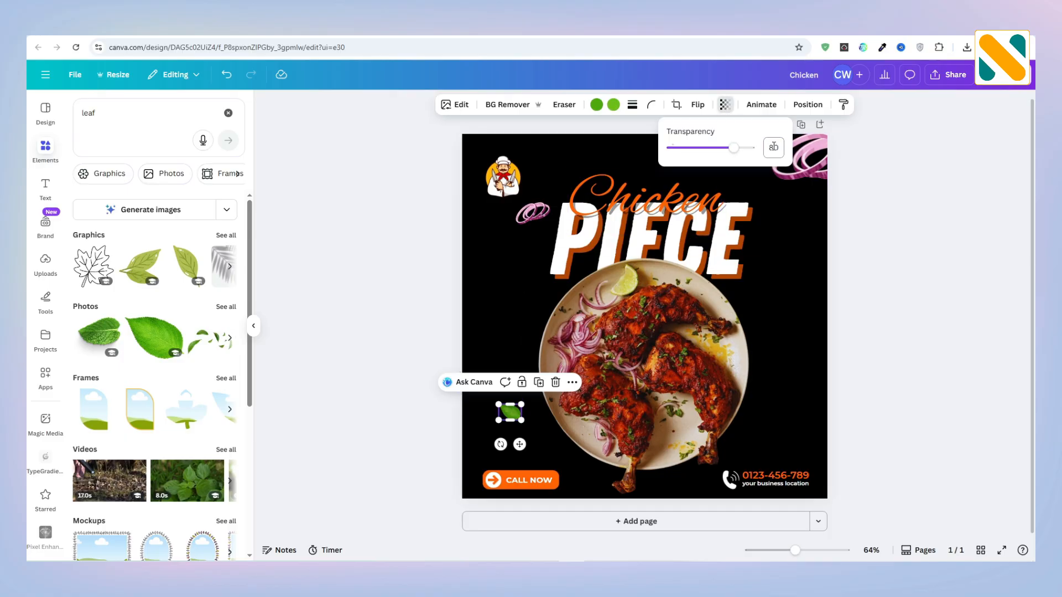
click(369, 212)
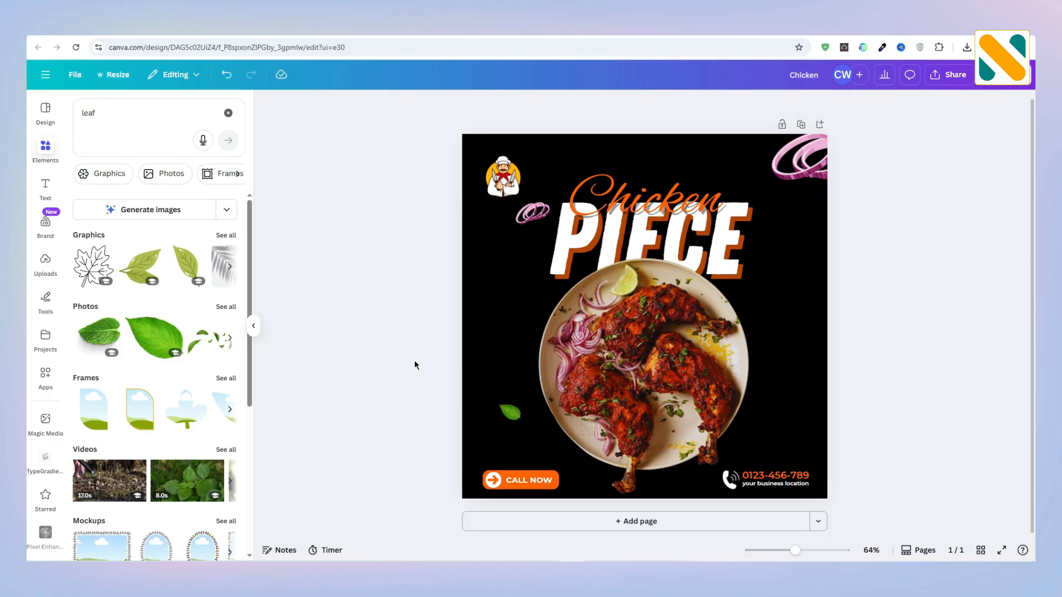
Step: Duplicate the small leaf, flip the copy horizontally, and place it against the lower left of the original
click(518, 421)
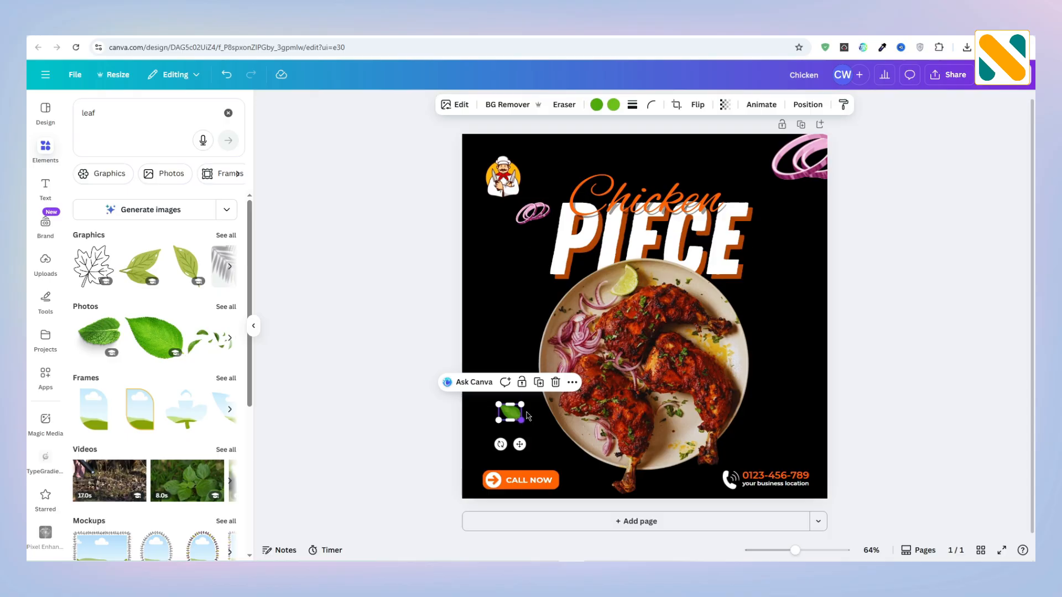
click(538, 383)
drag(521, 423, 495, 429)
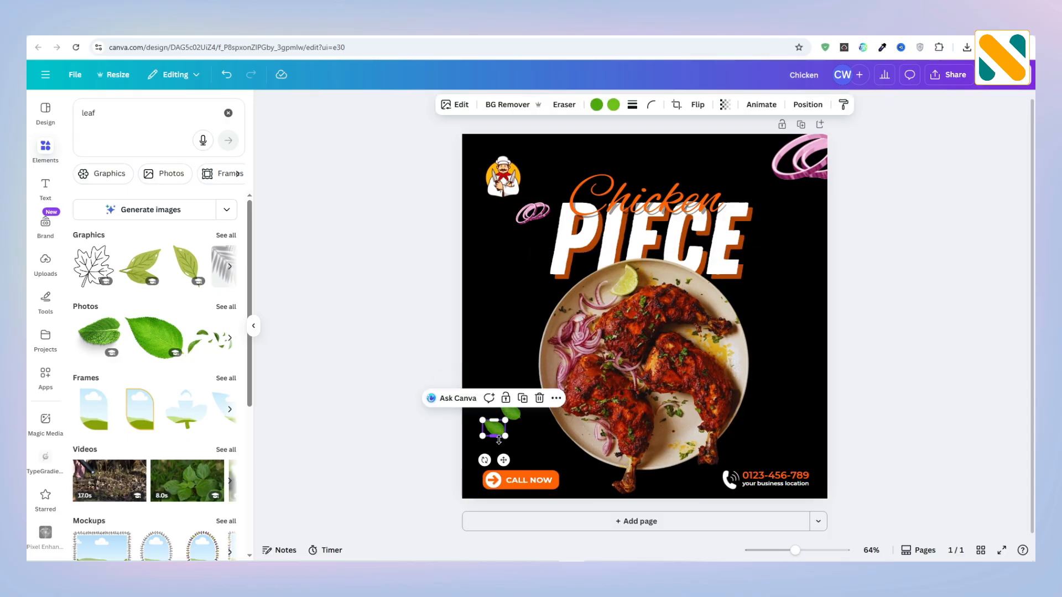
click(698, 104)
click(698, 131)
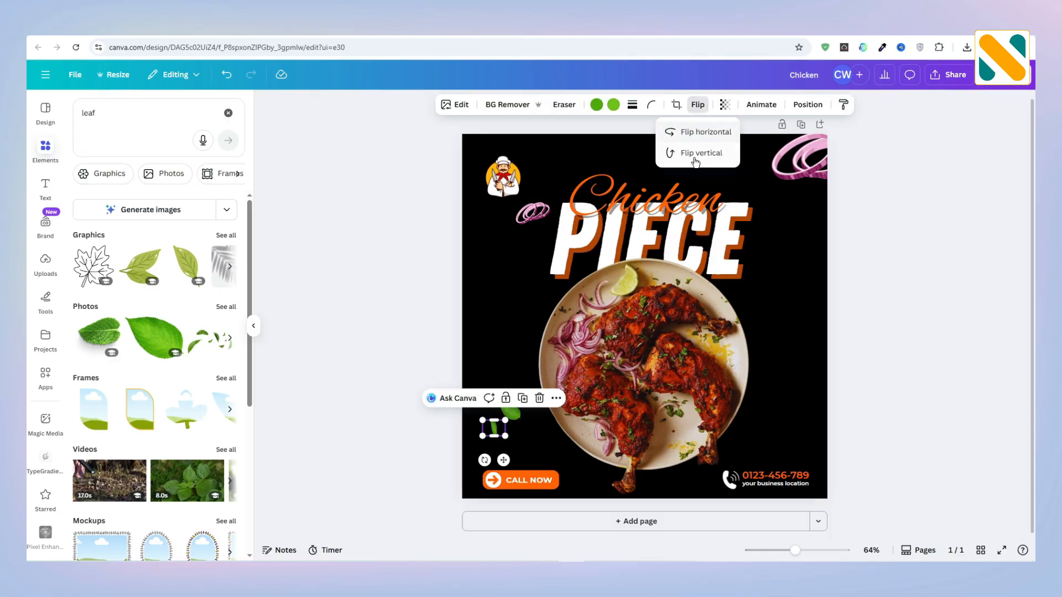
drag(501, 457, 507, 450)
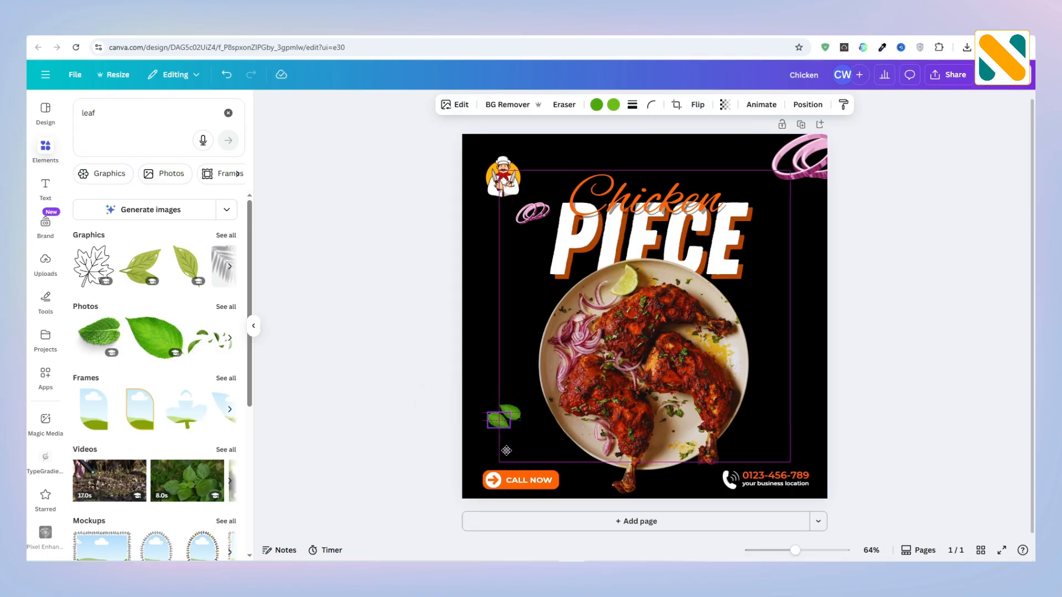
Step: Move both leaves together slightly right and down, to sit between the plate's edge and the "CALL NOW" button
click(424, 419)
drag(436, 393, 526, 458)
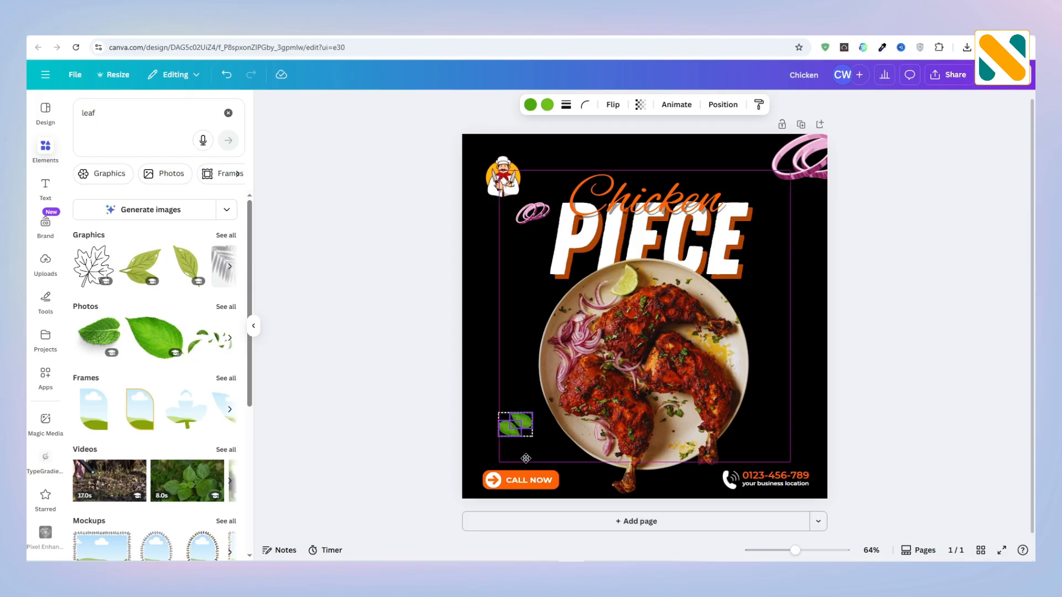
click(431, 429)
Step: Place a rotated copy of the leaf pair near the design's bottom edge, between the plate and the phone icon
click(520, 425)
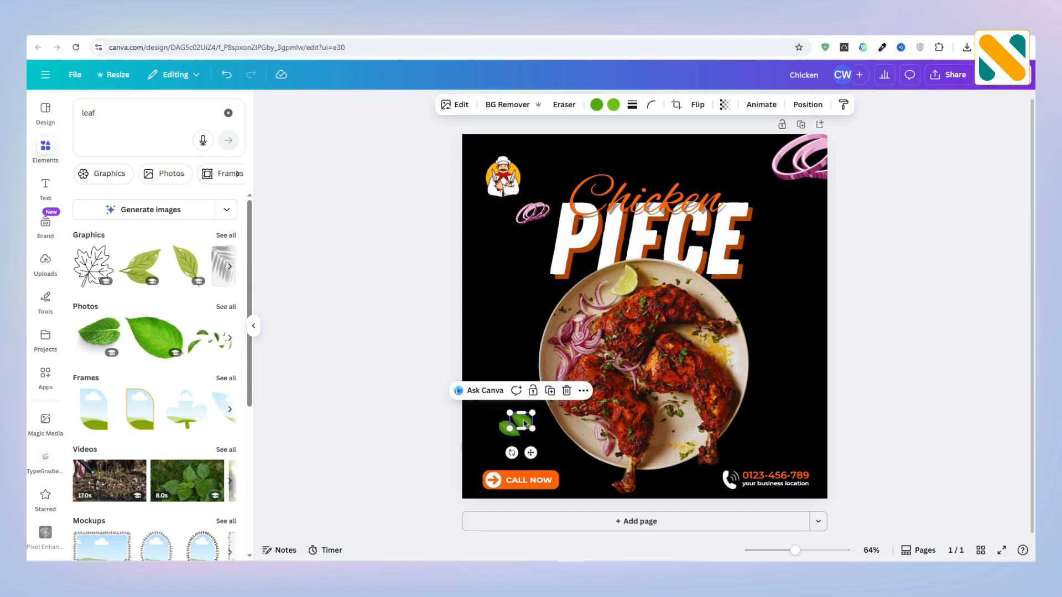
drag(529, 429, 640, 518)
click(538, 402)
click(907, 392)
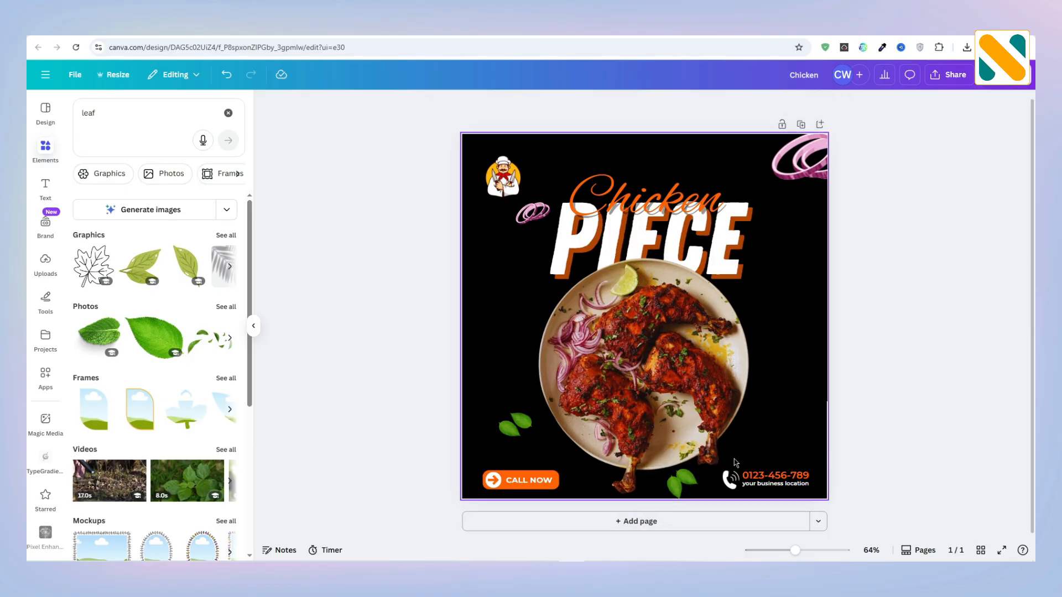
Step: Move the copied leaf pair up against the plate's lower-right edge and send it backward behind the plate and phone icon
click(695, 485)
drag(696, 484, 716, 473)
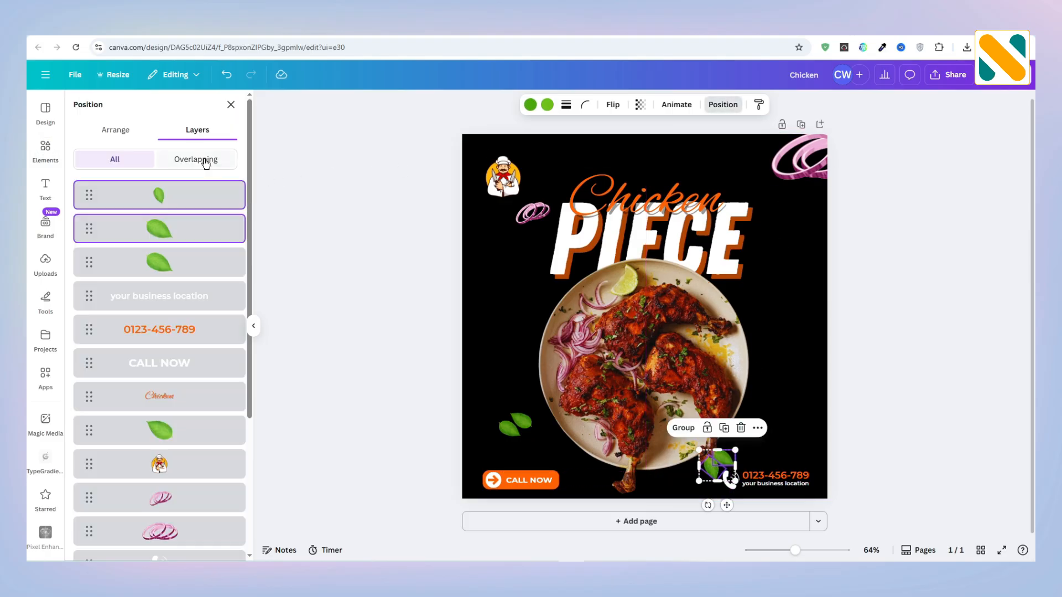
click(109, 130)
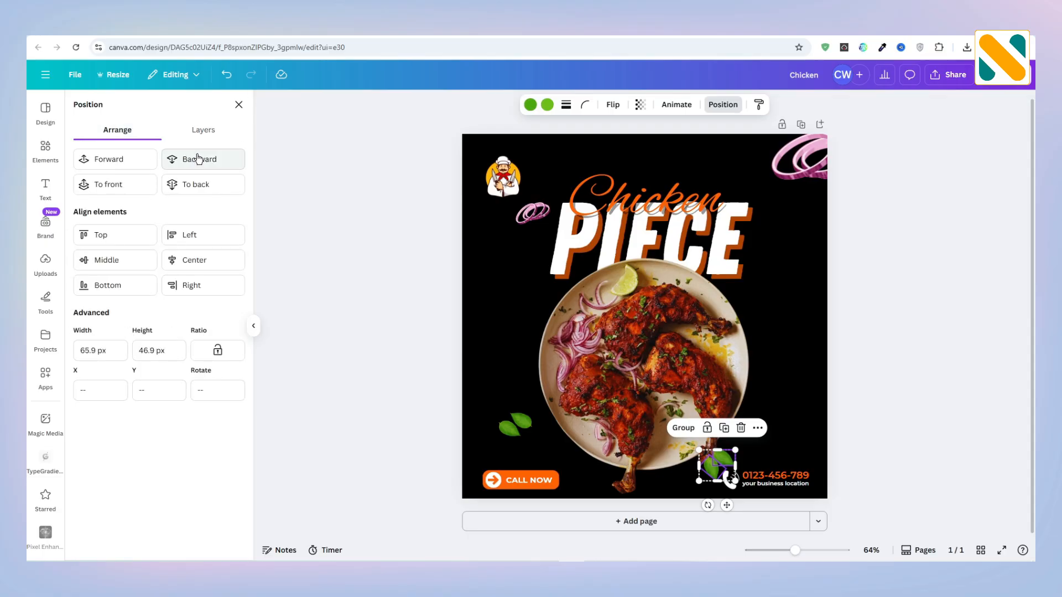
click(198, 158)
click(352, 337)
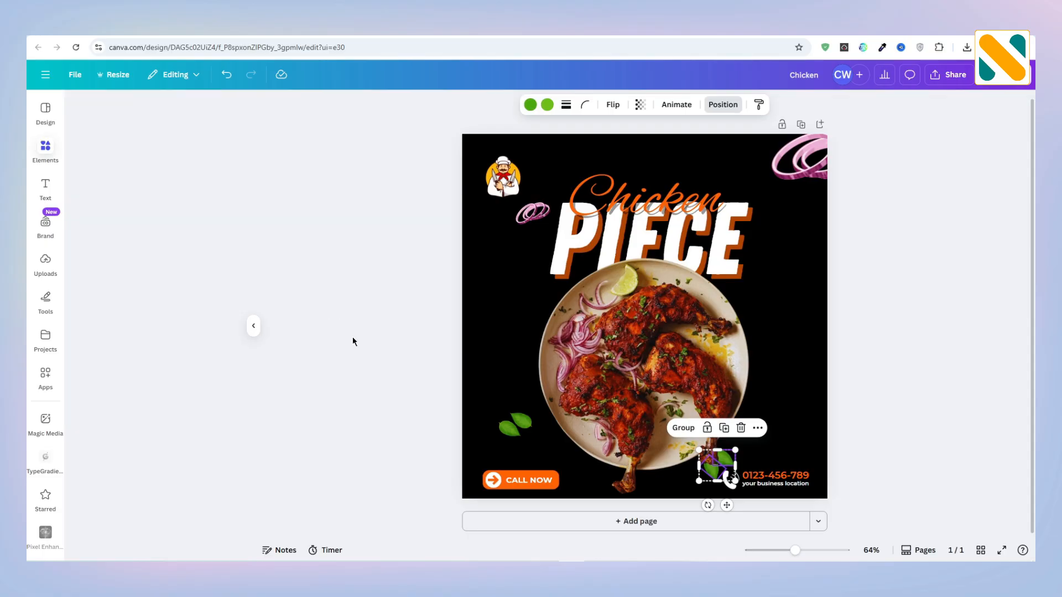
Step: Search the elements for "flame", limit the results to photos, and add the wide row of thin orange flames
click(101, 113)
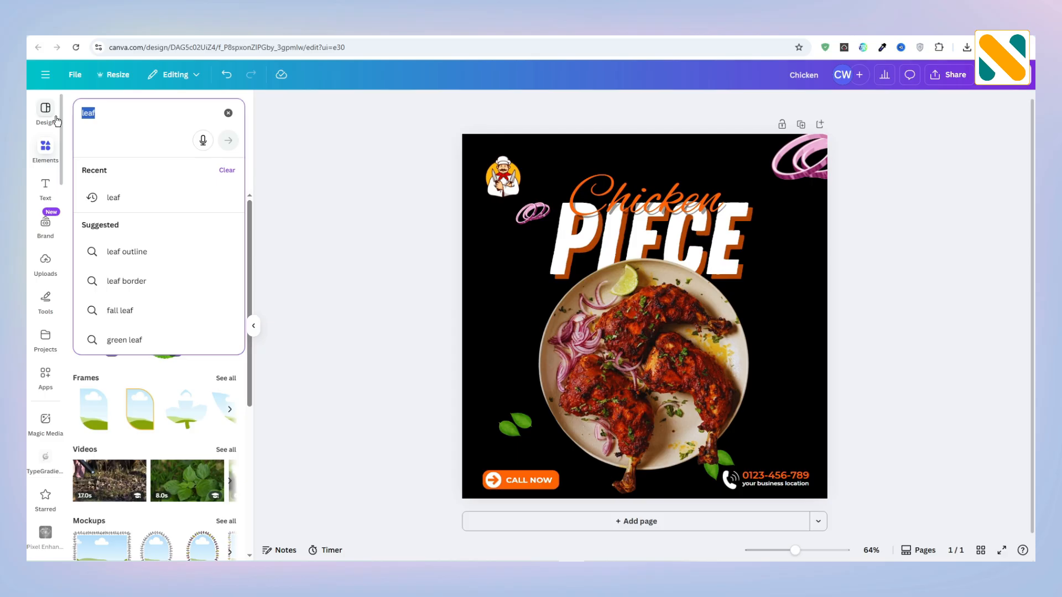
text(flame)
key(Return)
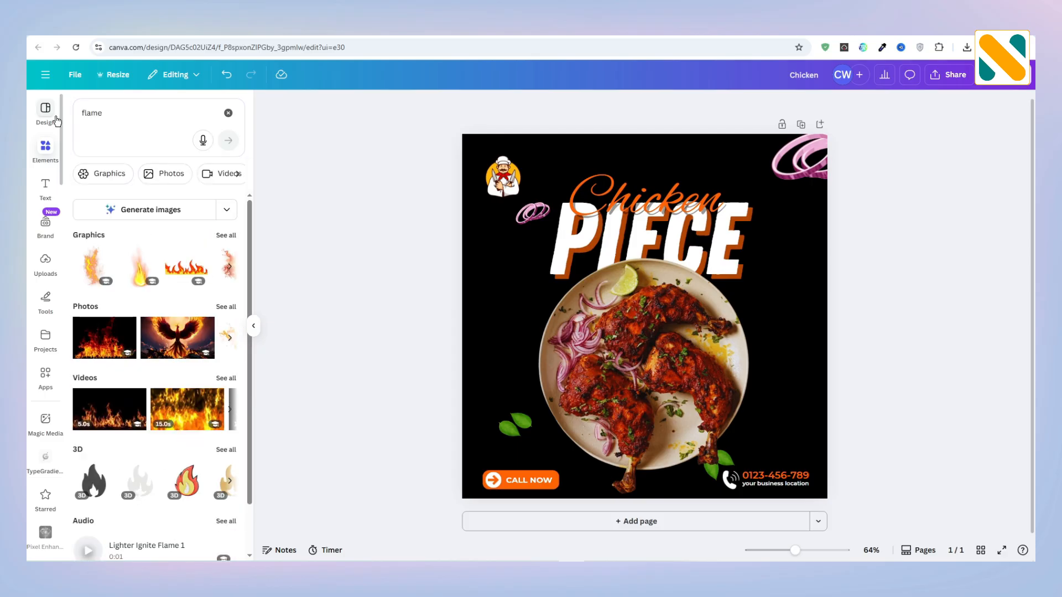
click(222, 307)
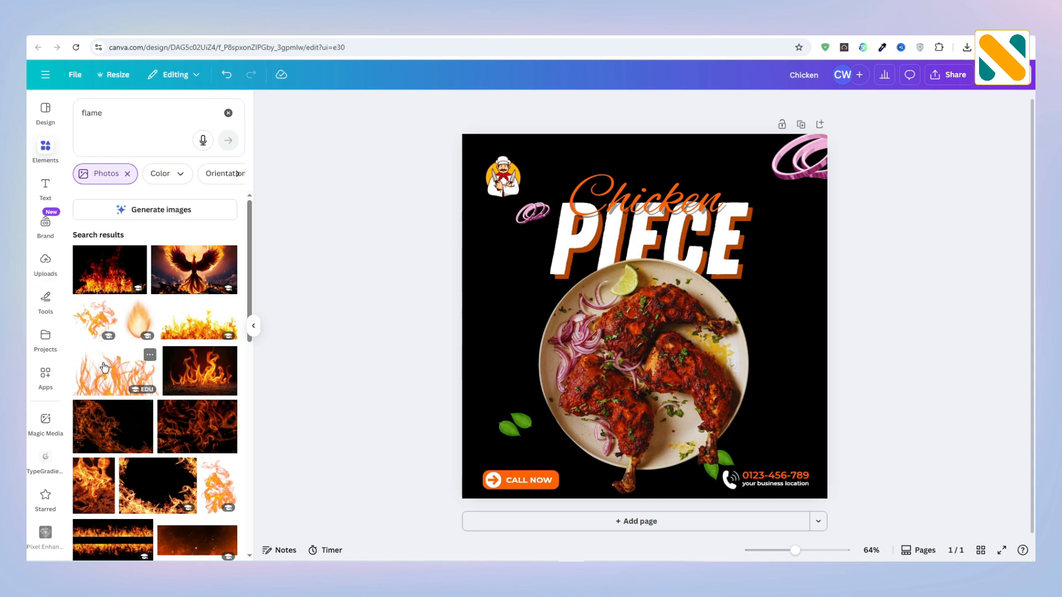
click(148, 354)
Step: Set the transparency of the wide flames to 20
click(722, 105)
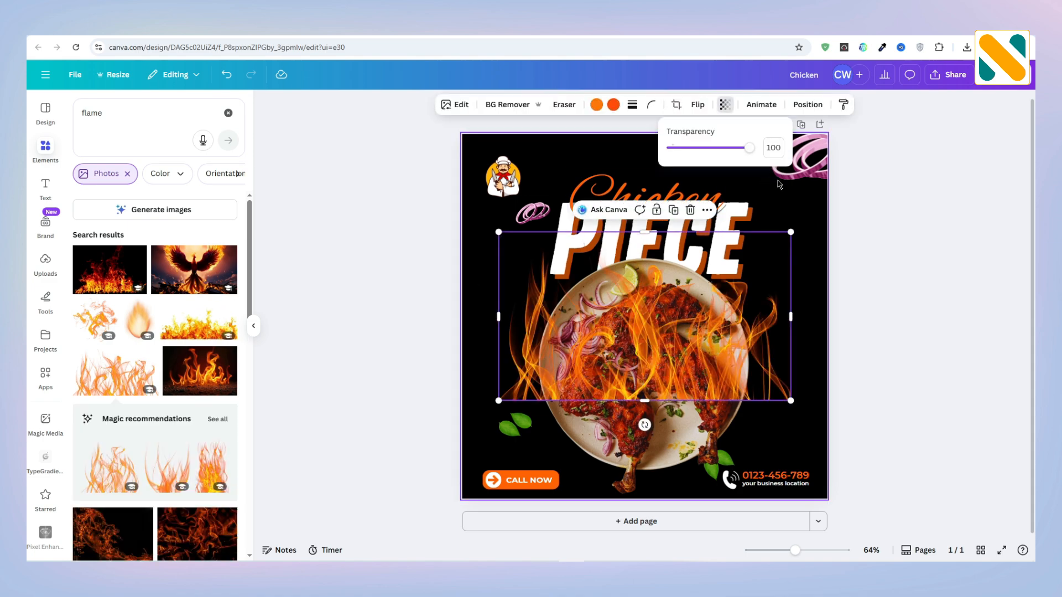
click(781, 142)
text(20)
key(Return)
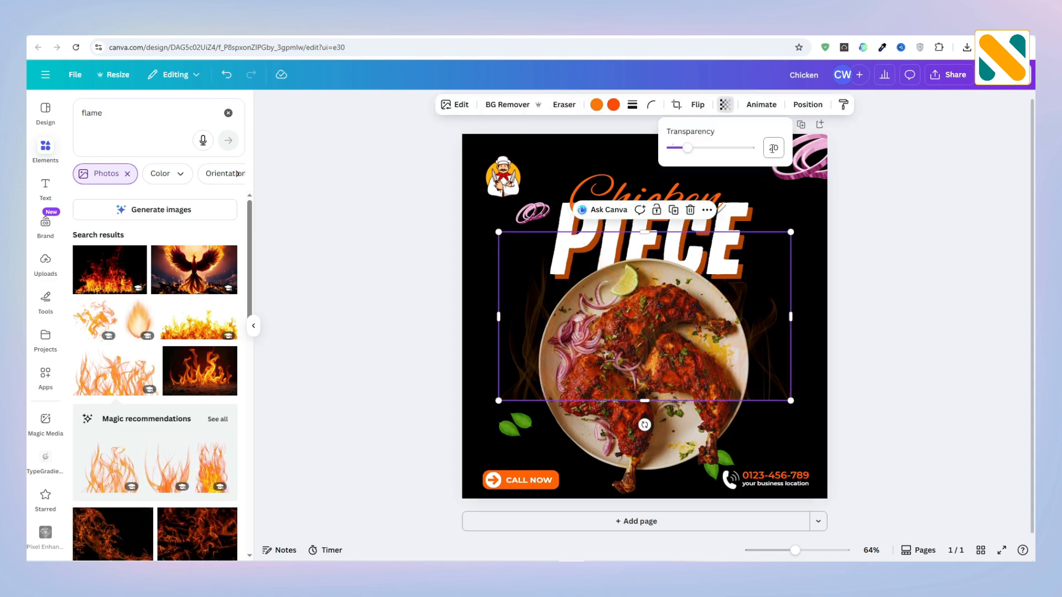
Step: Align the wide flames with the design's bottom-left corner and enlarge them to span the full page width
drag(529, 357, 493, 450)
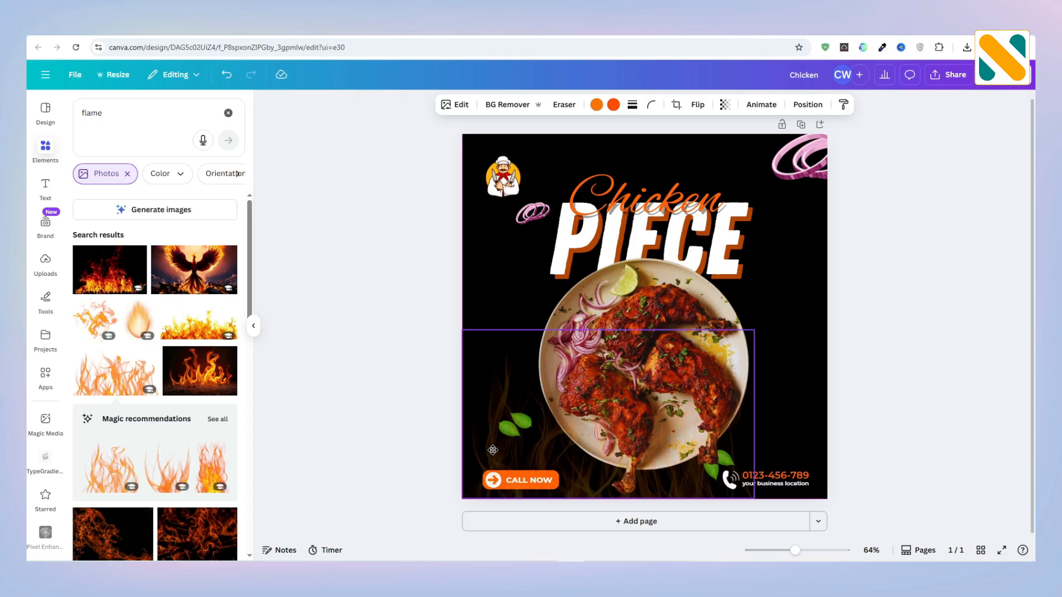
drag(756, 332, 826, 300)
drag(831, 298, 830, 292)
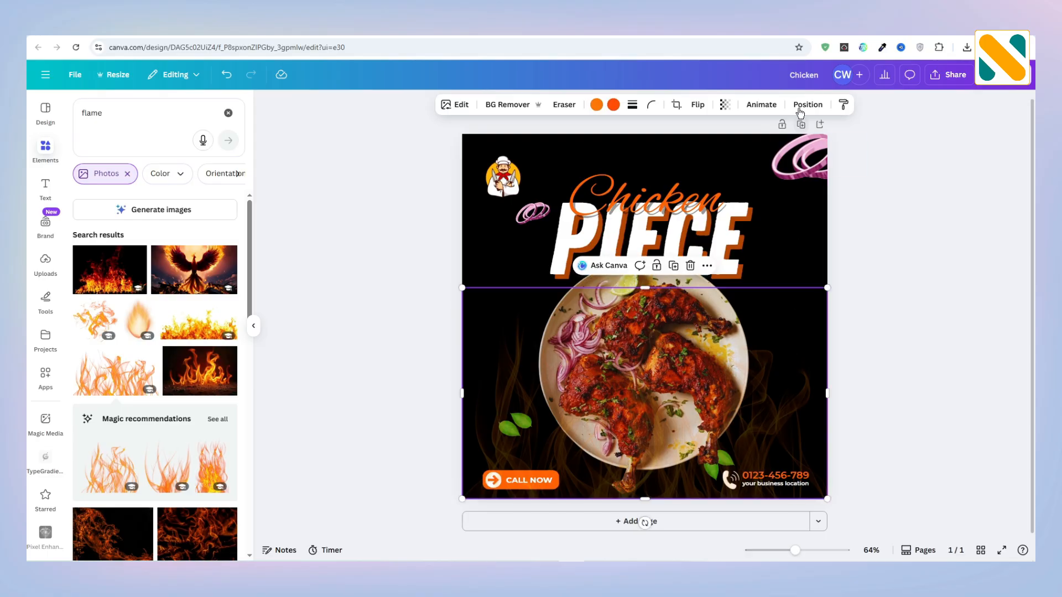
Step: Reorder the wide flames layer to sit directly below the "PIECE" title layer
click(803, 105)
click(203, 129)
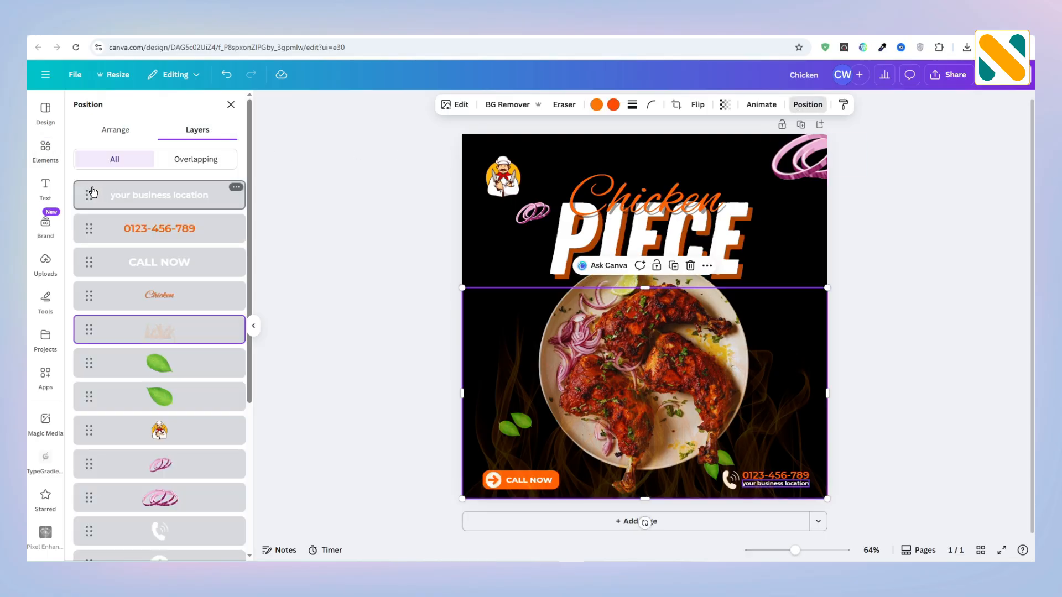
drag(83, 331, 87, 519)
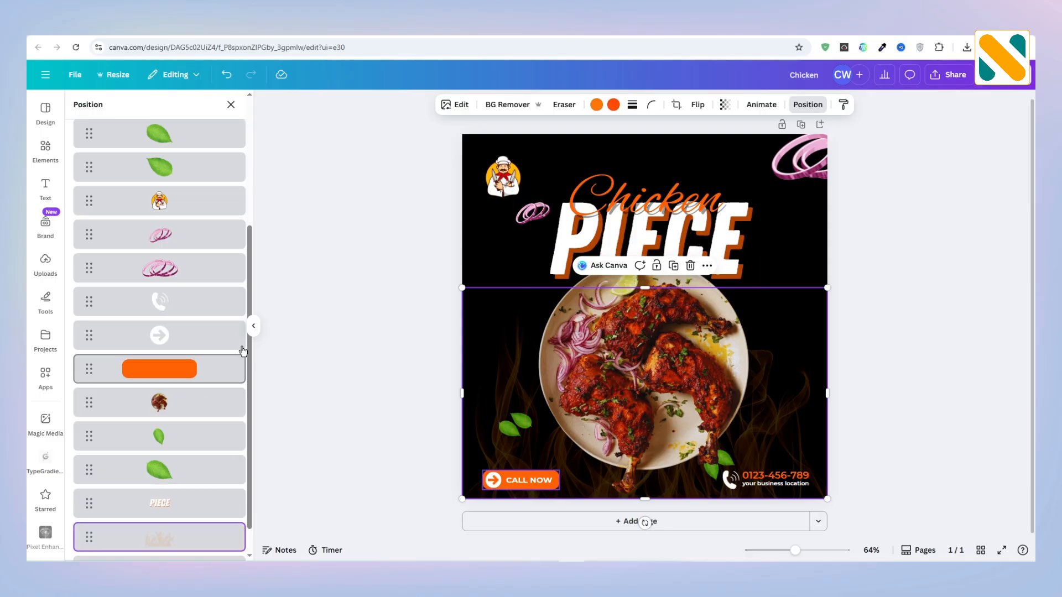
click(301, 281)
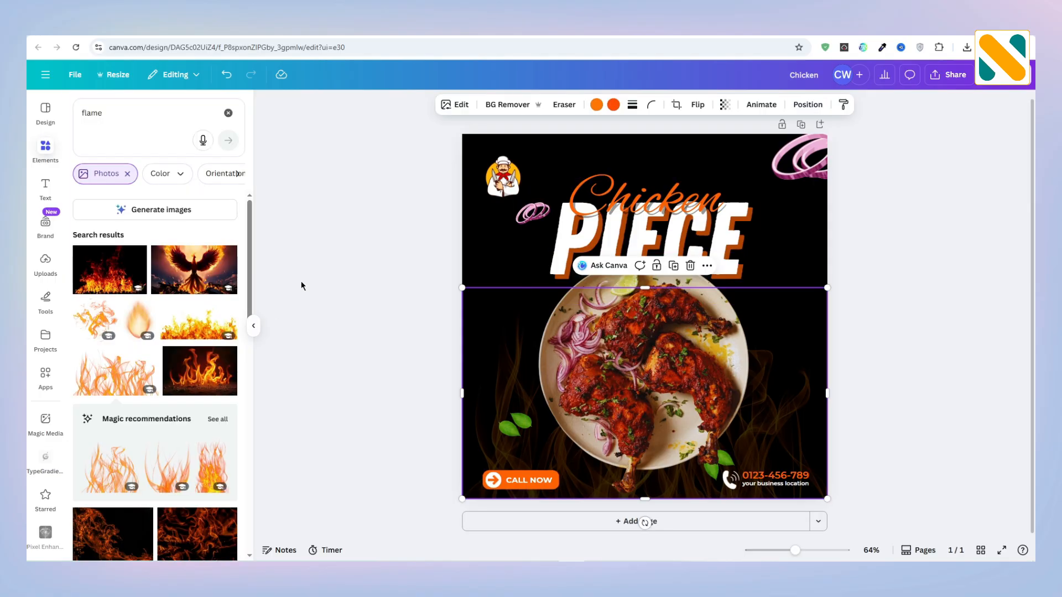
Step: Add the swirling flame photo from the search results and set its transparency to 80
click(96, 321)
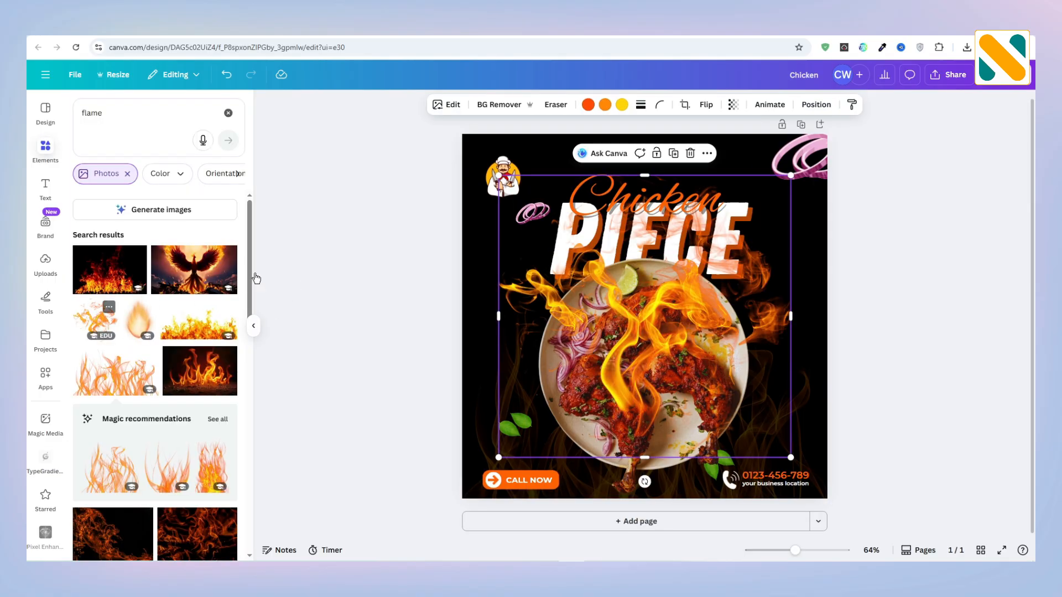
click(733, 104)
click(782, 152)
text(80)
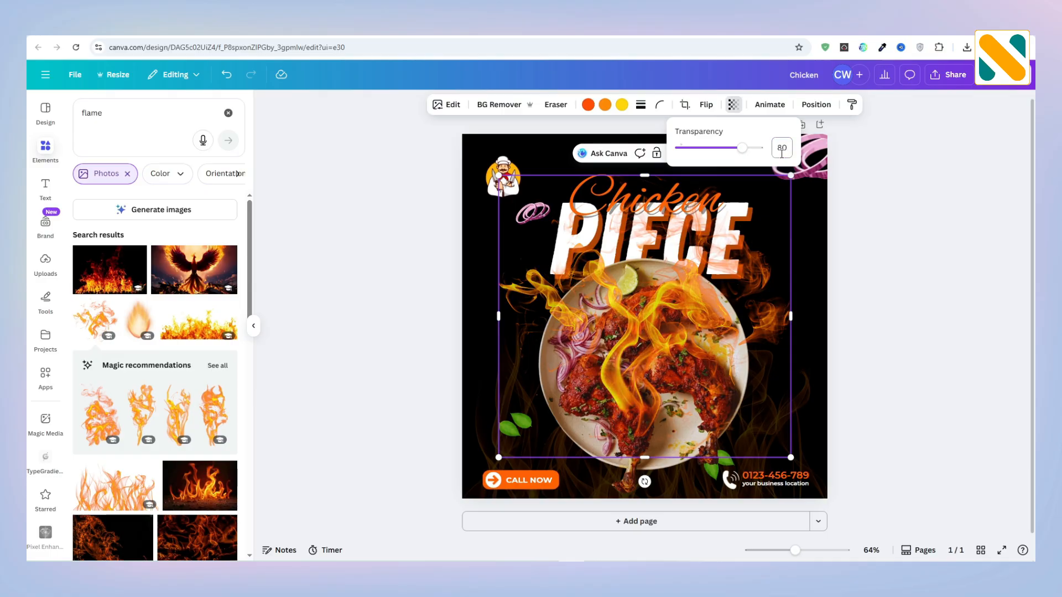
Step: Shift the swirling flame slightly lower and reorder its layer to sit directly below the chicken plate
drag(668, 345, 663, 363)
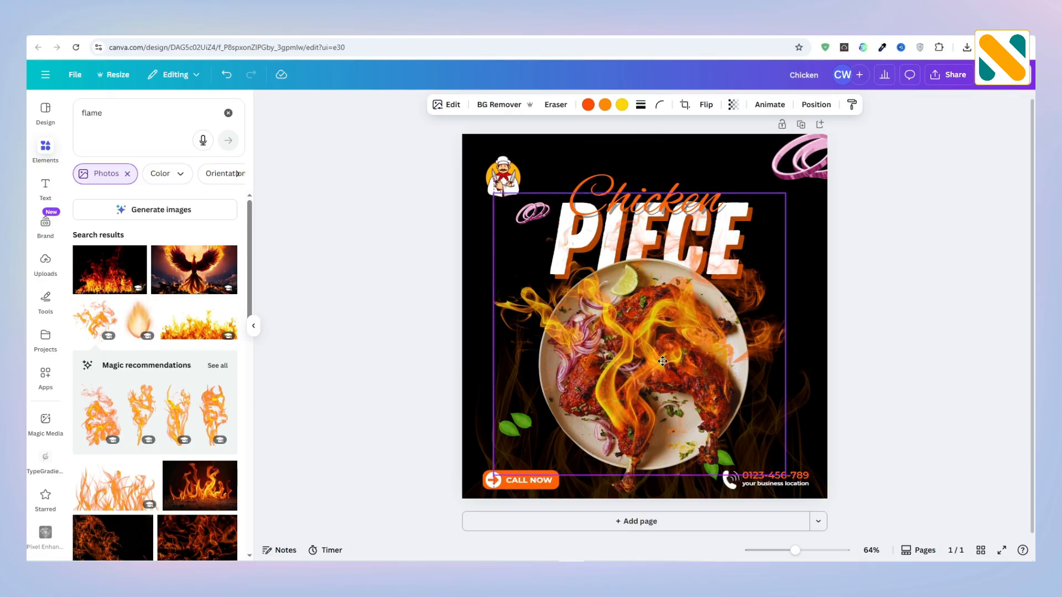
click(816, 105)
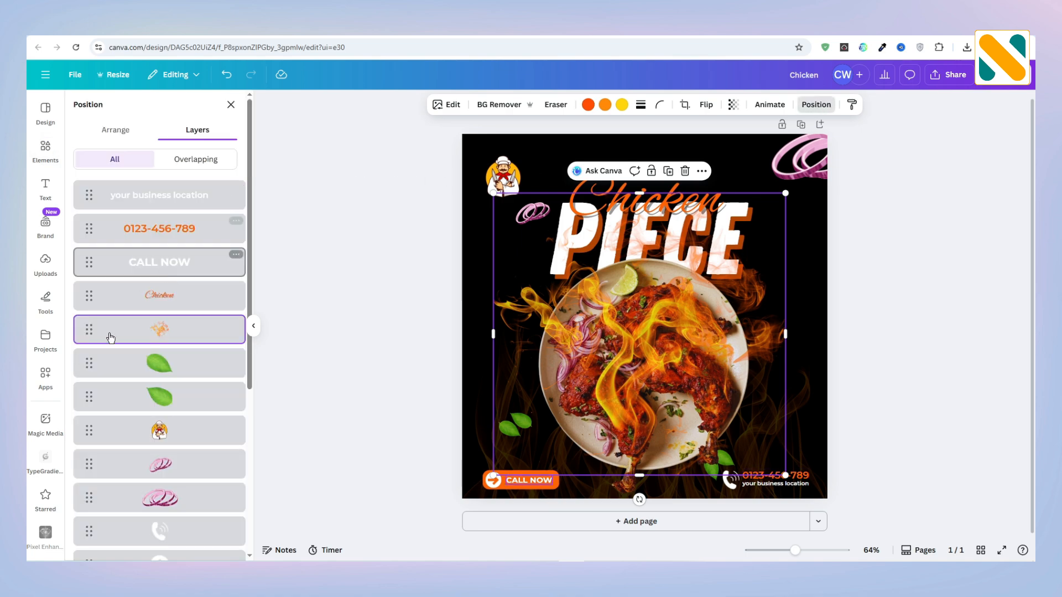
scroll(99, 339, down, 3)
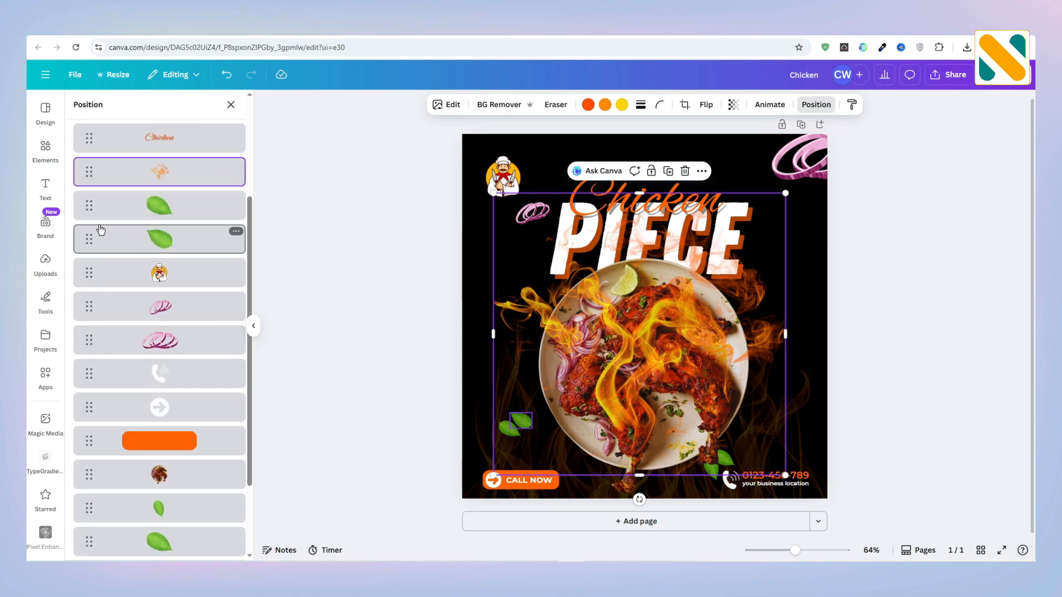
drag(83, 207, 79, 475)
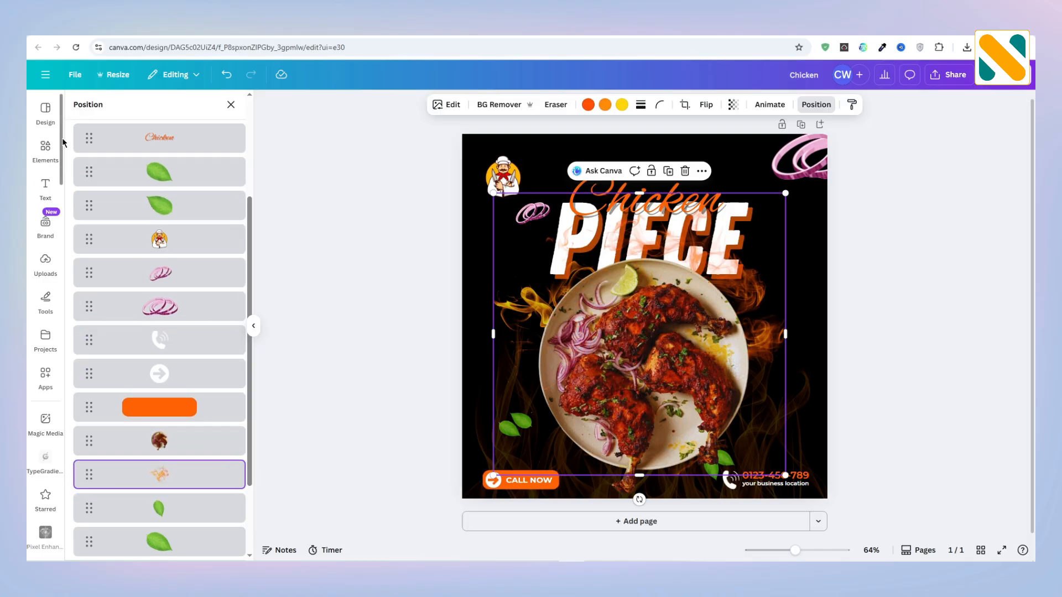
Step: Search the elements library for "glow" and remove the photos-only filter from the results
click(47, 145)
click(91, 112)
key(ctrl+a)
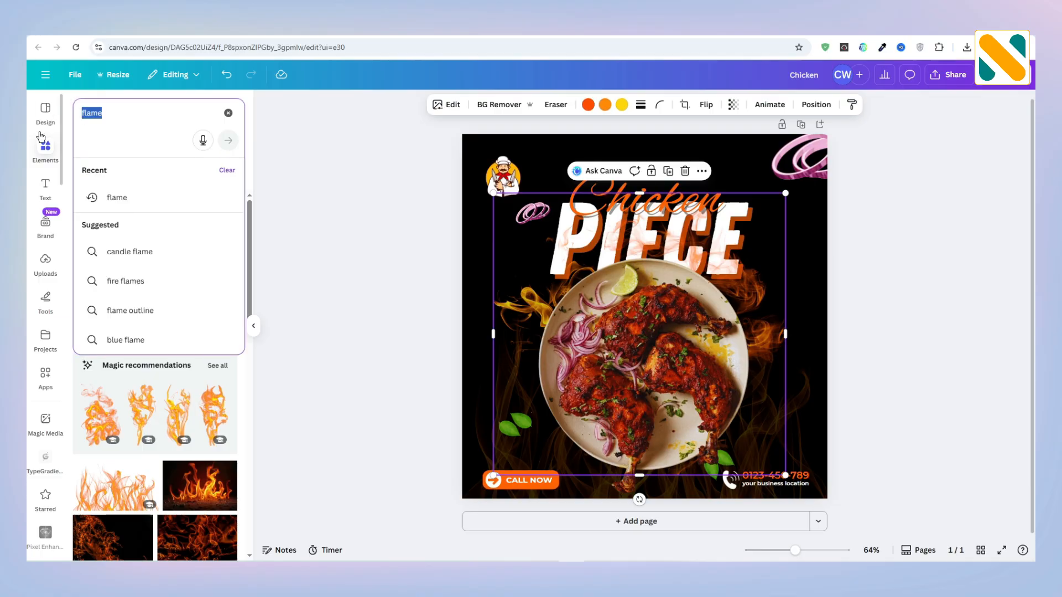
text(glow)
key(Return)
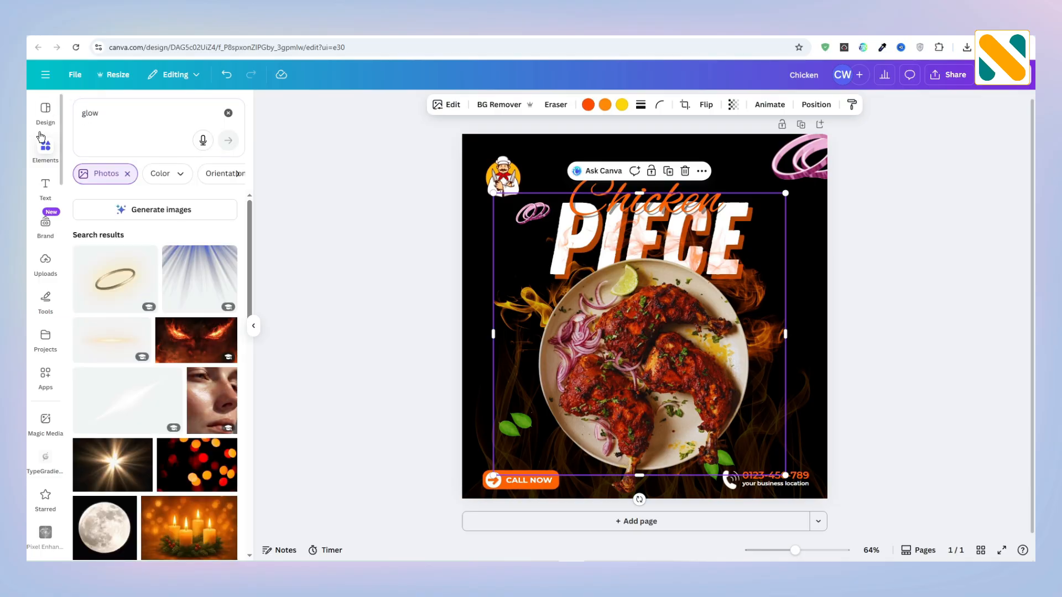
click(127, 175)
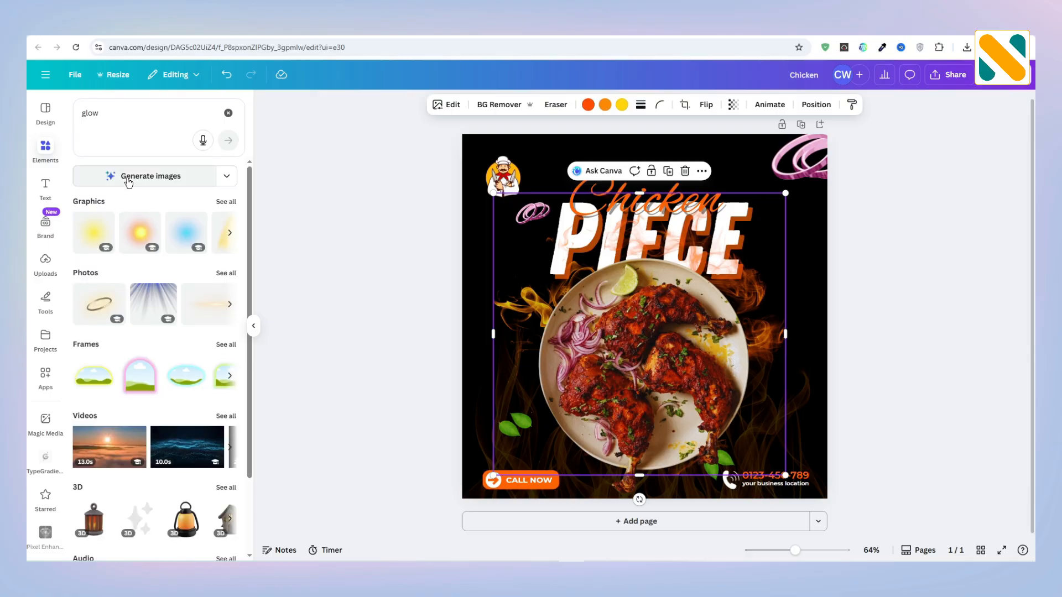
Step: Add the yellow glow graphic, enlarge it beyond the page edges and centre it horizontally over the design
click(94, 273)
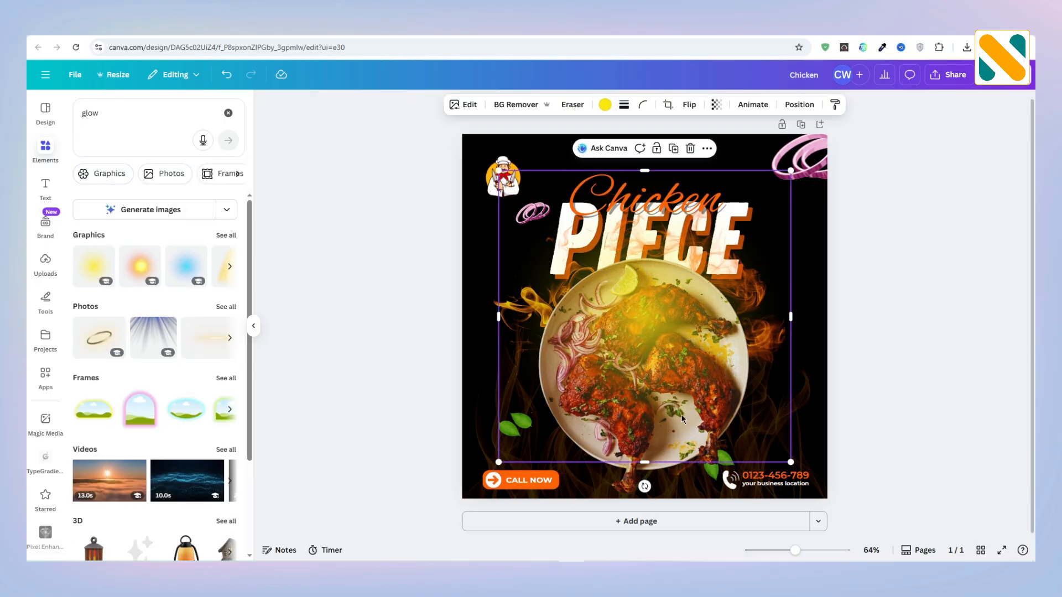
drag(791, 458, 896, 564)
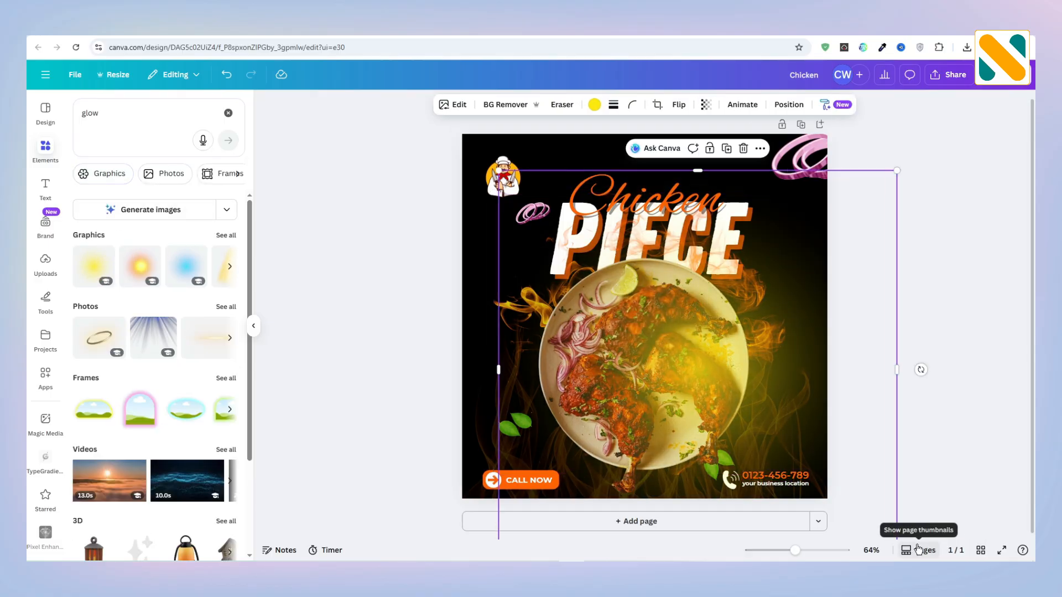
drag(670, 370, 622, 344)
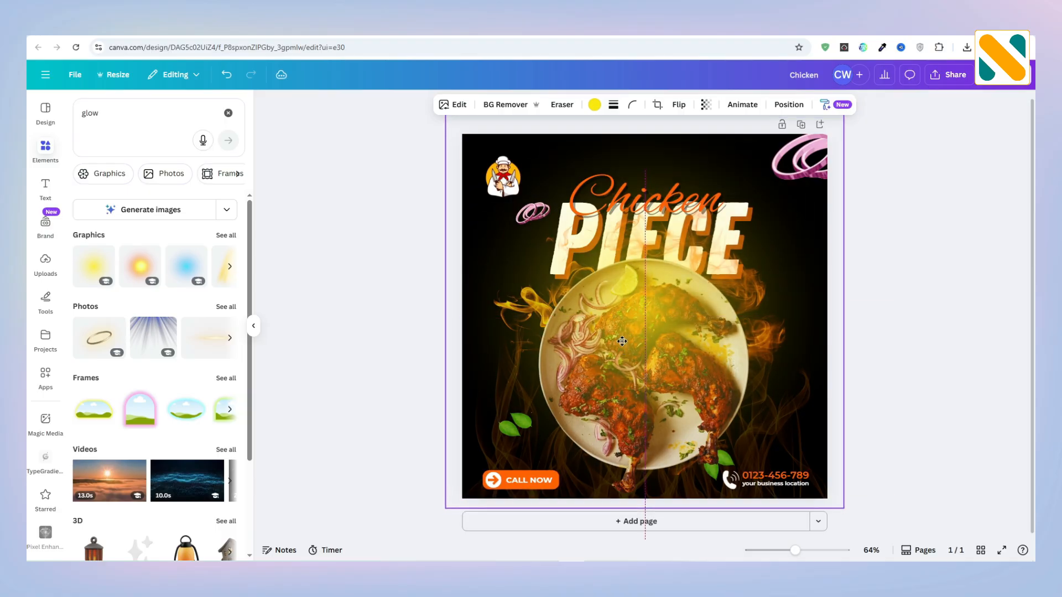
Step: Reorder the yellow glow layer to sit directly below the wide flames and adjust its transparency
click(779, 106)
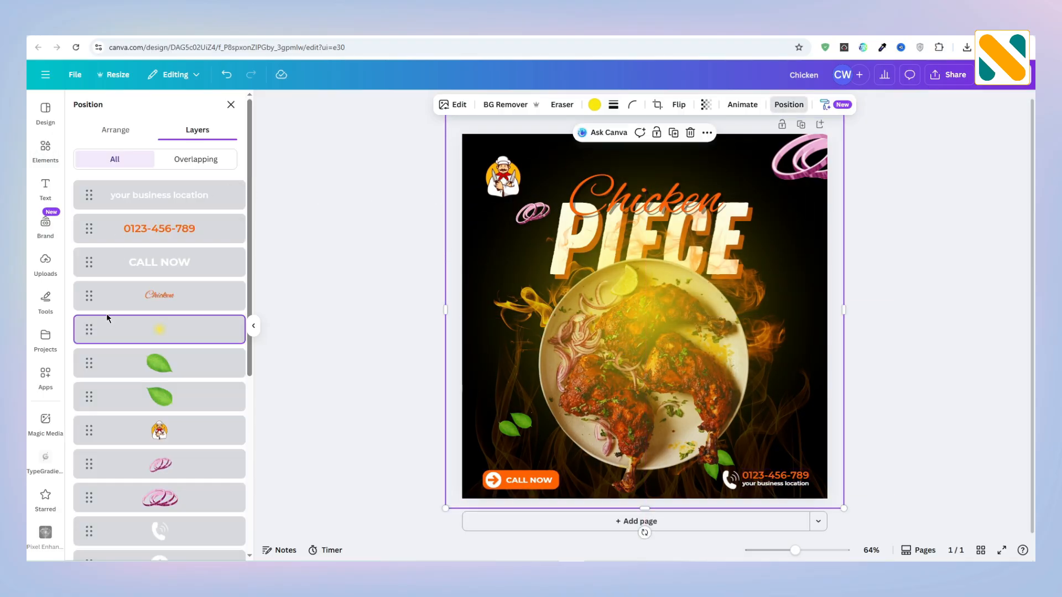
drag(90, 339, 94, 526)
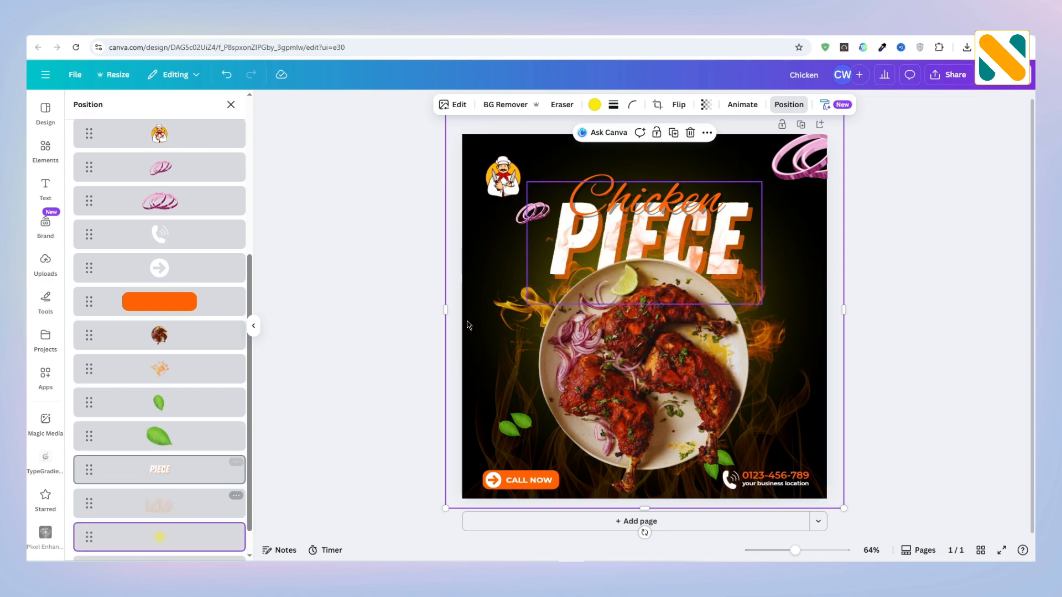
click(705, 106)
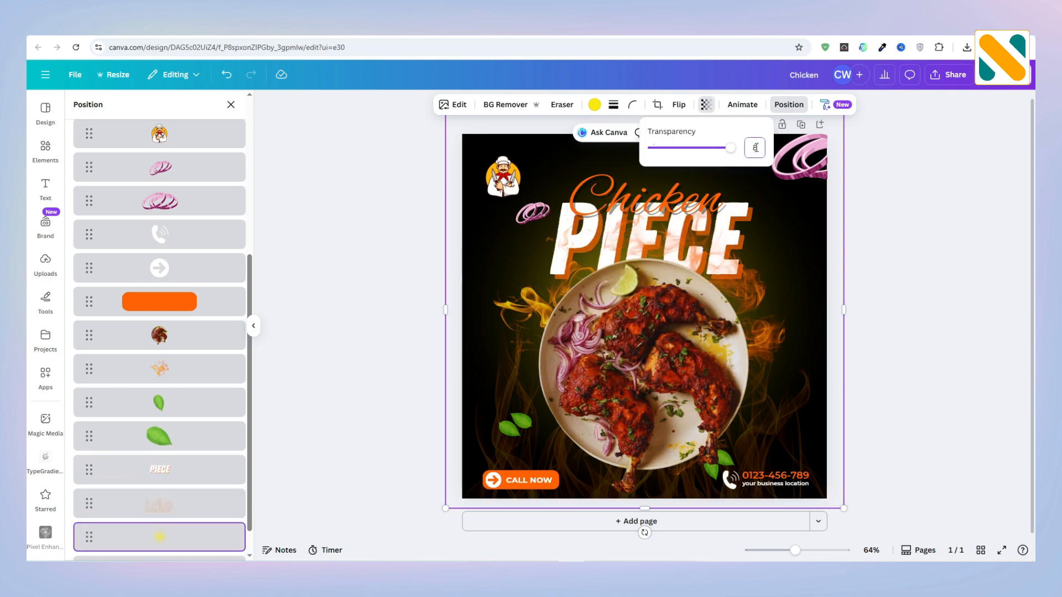
key(Return)
click(927, 272)
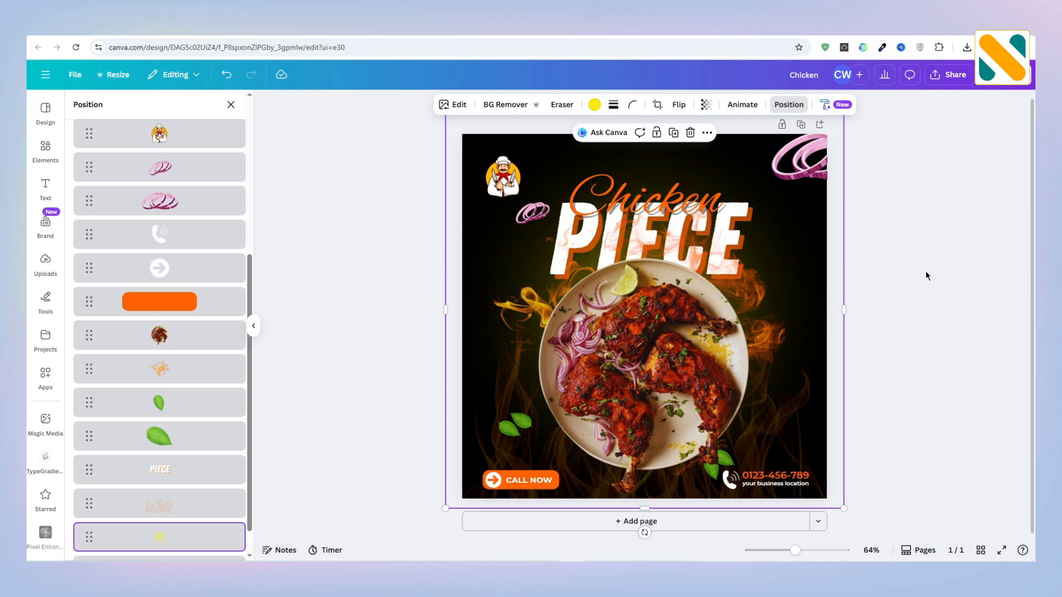
Step: Shift the "Chicken PIECE" title and the chicken plate slightly upward together, and preview the finished post in full screen
click(898, 261)
click(898, 261)
scroll(898, 260, down, 2)
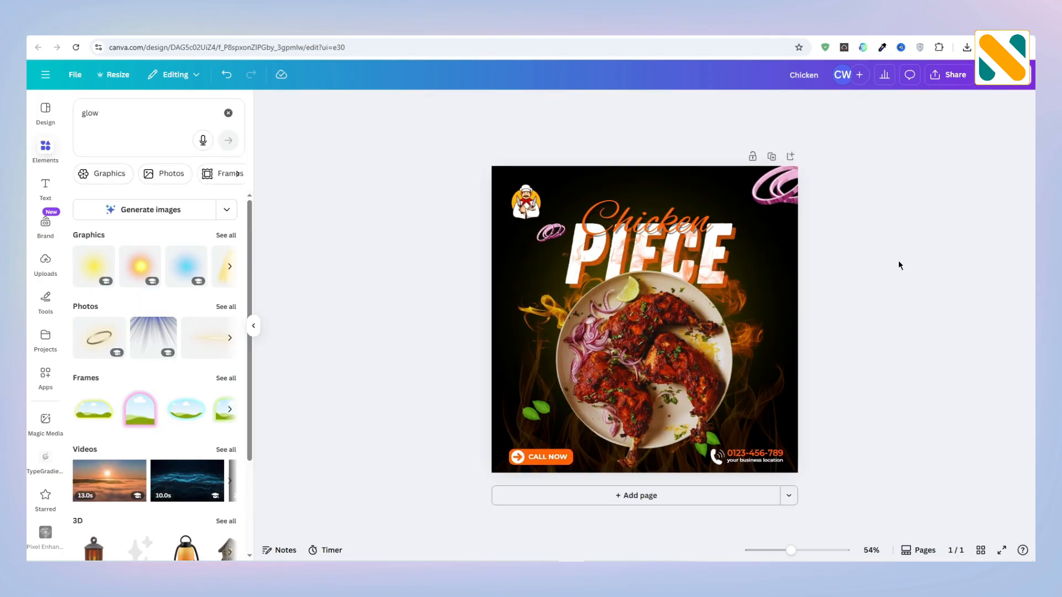
drag(599, 155, 705, 476)
click(988, 324)
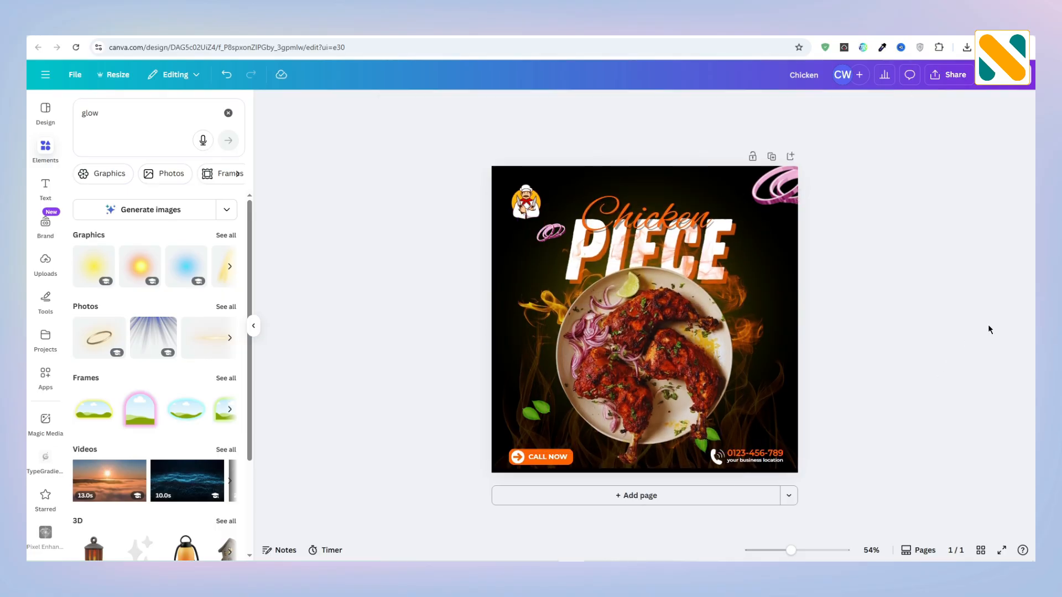
click(1001, 550)
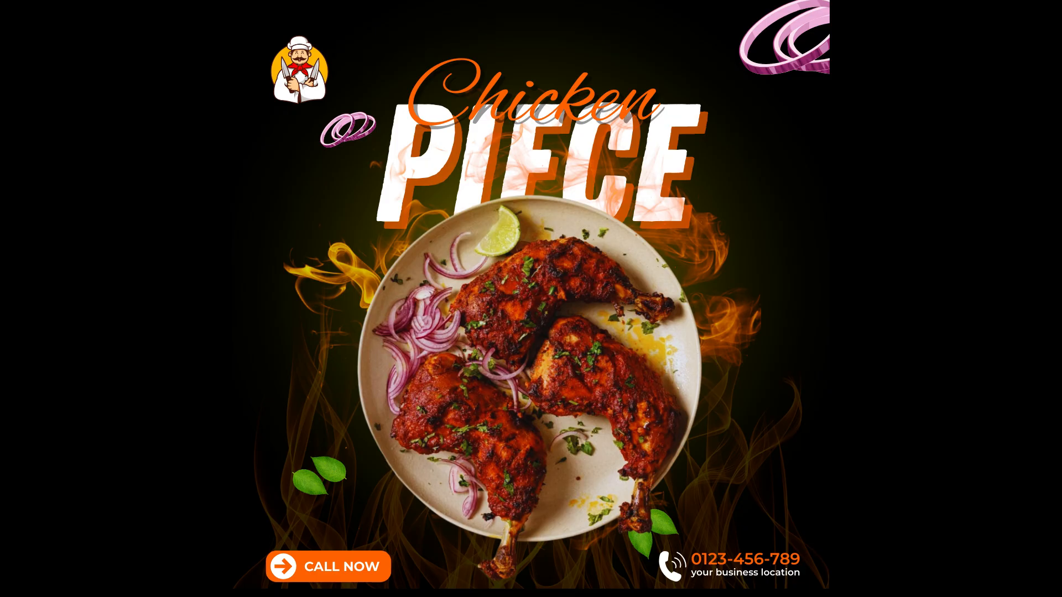